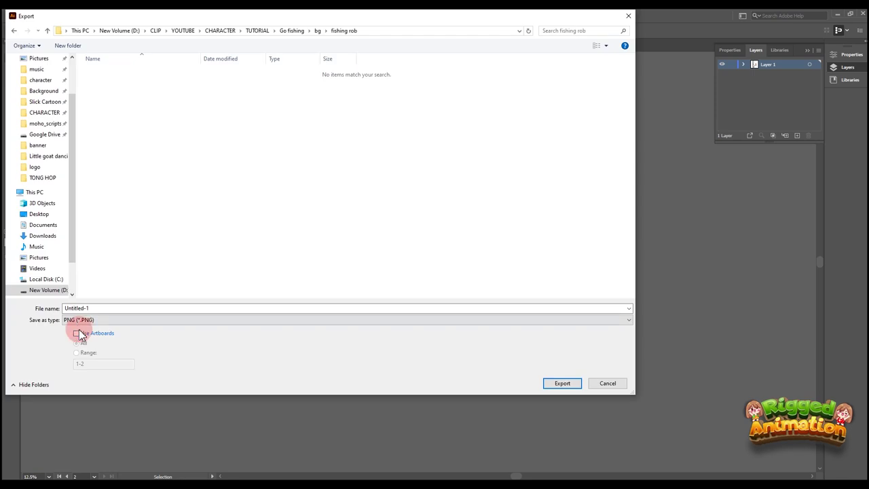
Export all artboards as PNG files named "fishing rob" into the fishing rob folder, using artboards
click(96, 307)
text(fishing ro)
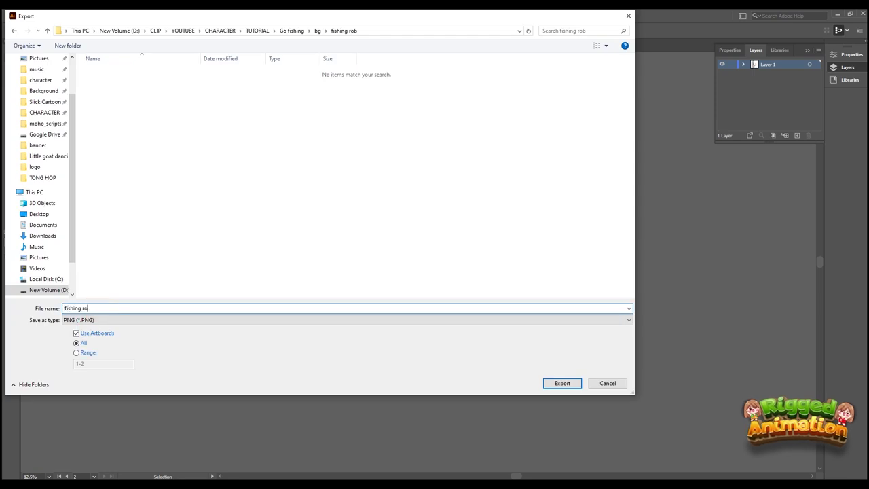
text(b)
key(Return)
key(Return)
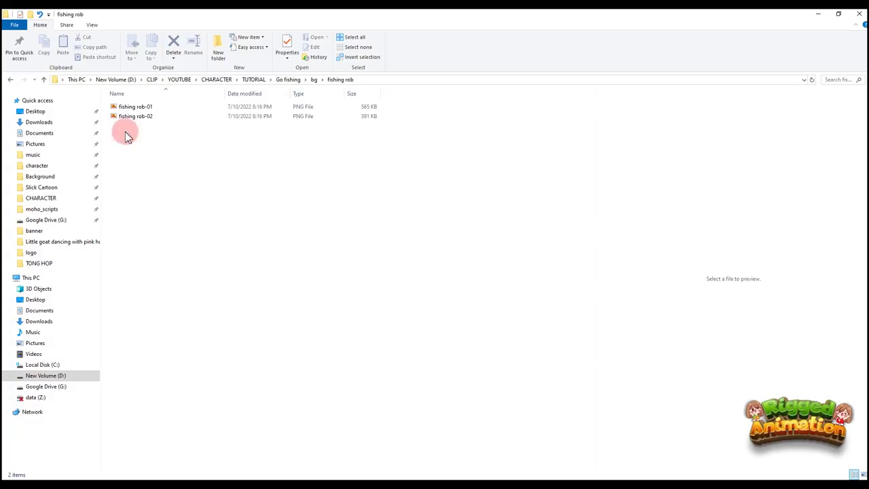
Open the exported fishing rob-01 PNG from its folder in Photoshop
click(126, 107)
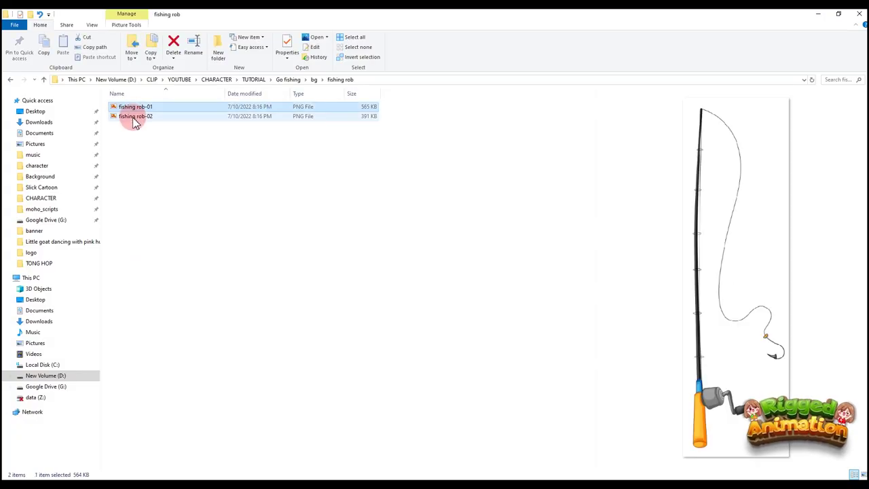
right_click(134, 107)
mouse_move(176, 286)
click(318, 306)
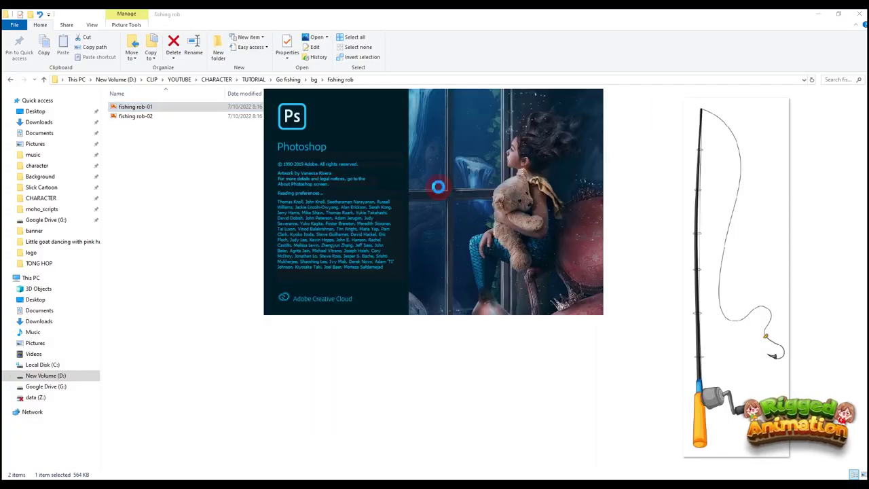
Outline the loose fishing line and hook with the Polygonal Lasso, delete them from the rod image, and save the file
key(v)
scroll(330, 169, up, 3)
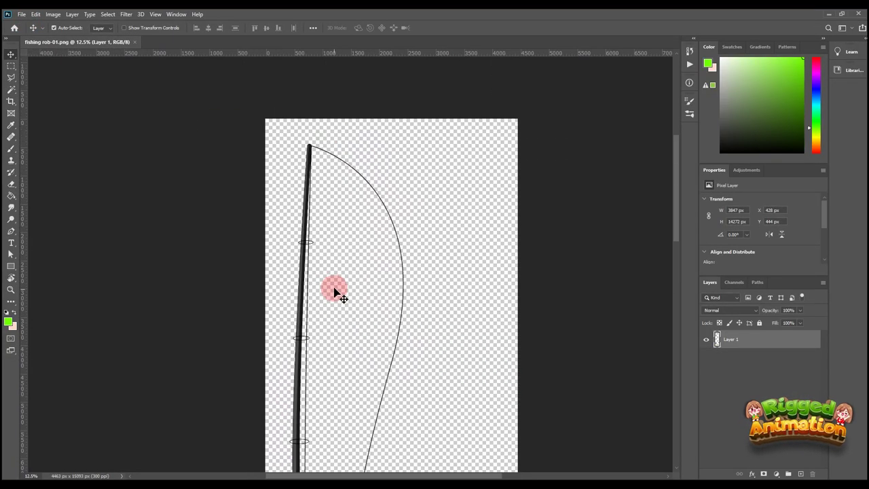
click(350, 177)
drag(344, 403, 298, 163)
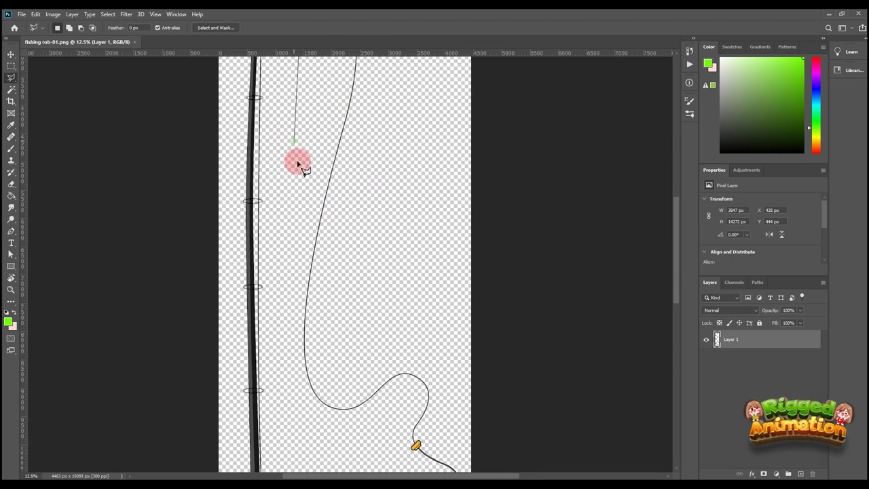
scroll(298, 407, down, 3)
drag(443, 232, 455, 362)
click(459, 259)
click(435, 161)
click(408, 132)
click(365, 128)
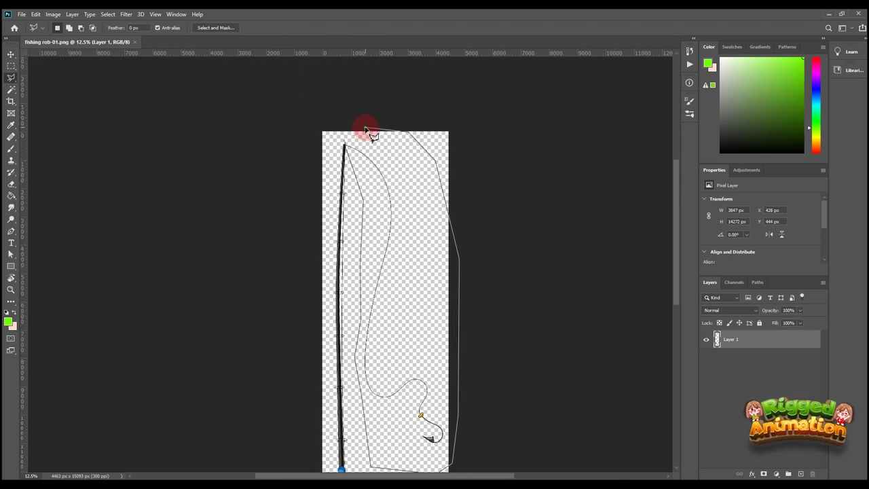
key(v)
scroll(424, 258, down, 1)
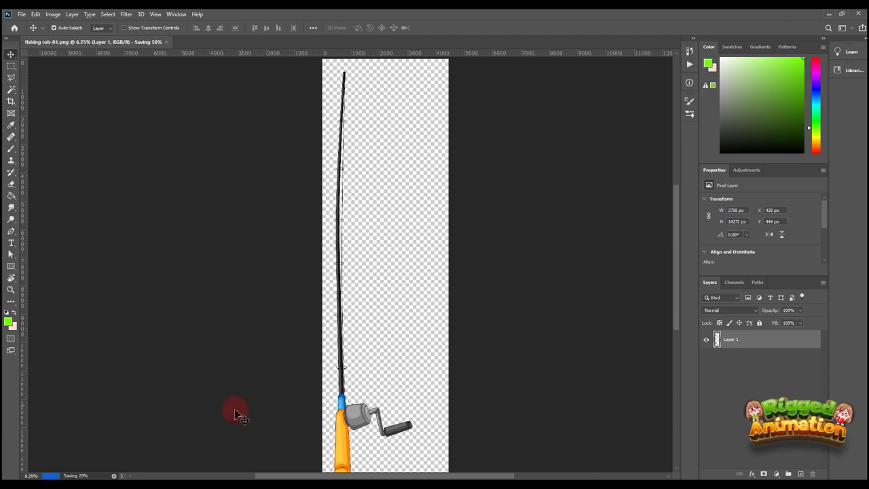
Switch to Moho and bring the R.A girl character rig into a new document
click(191, 445)
click(11, 23)
click(21, 41)
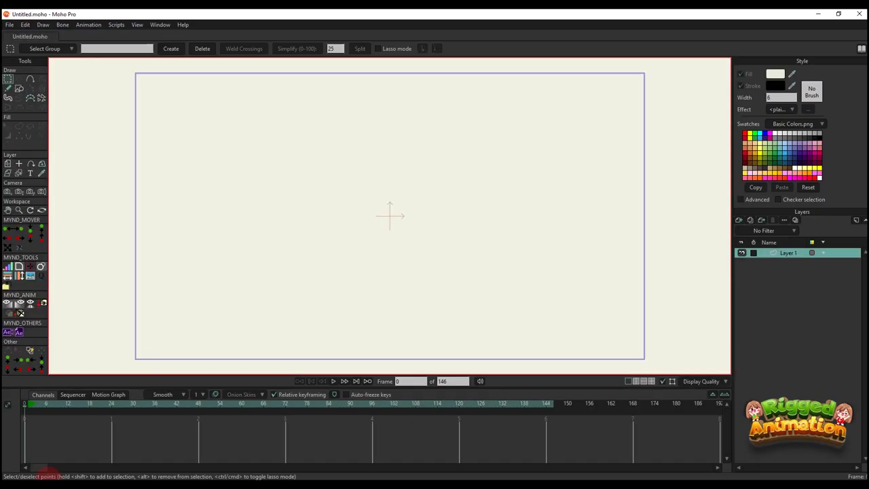
drag(181, 181, 461, 251)
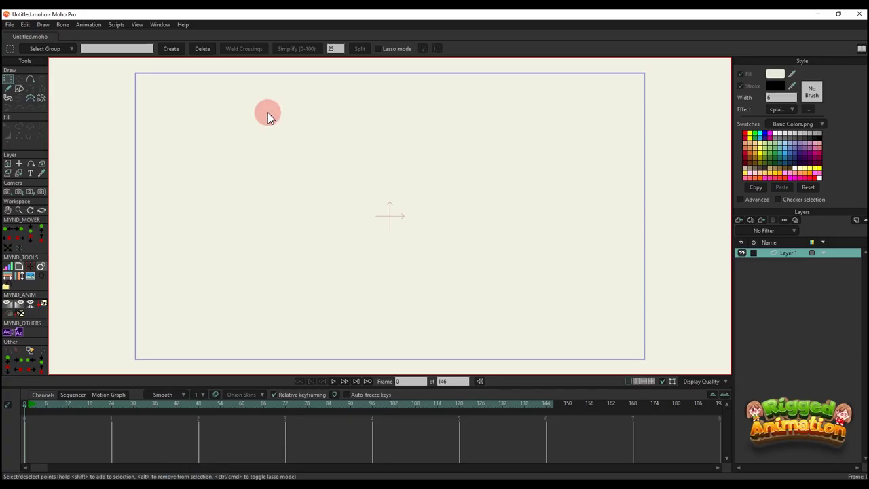
click(462, 293)
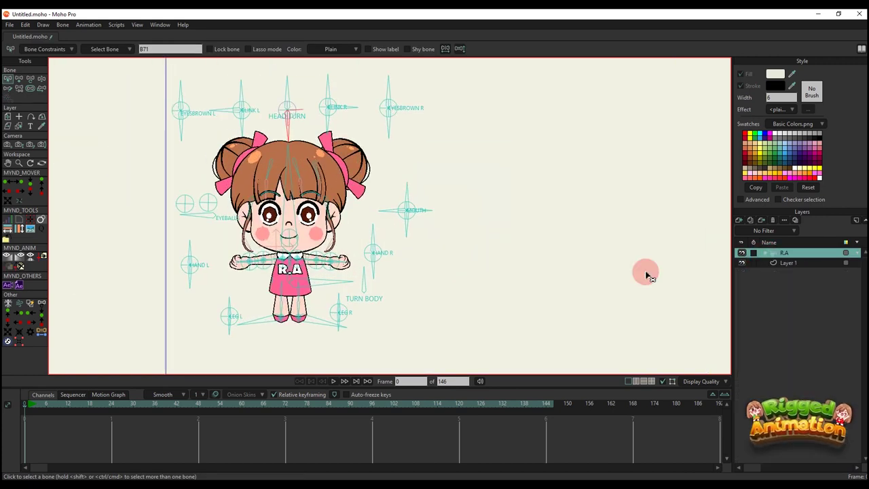
Select the bones of both arms in the R.A rig and hide them
scroll(275, 245, up, 3)
scroll(282, 275, up, 2)
click(343, 266)
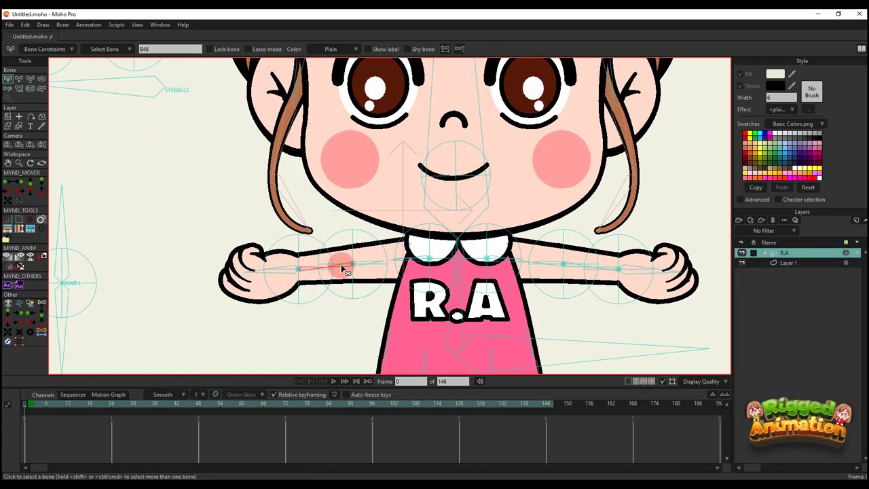
click(62, 25)
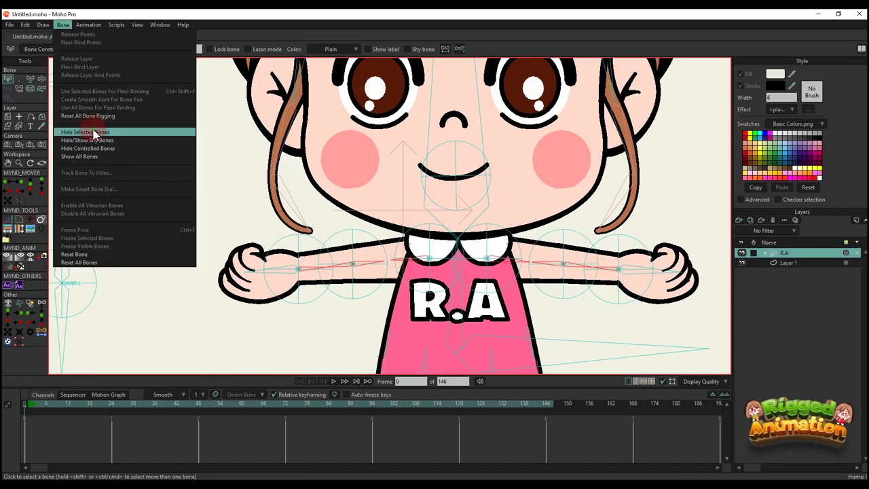
click(94, 133)
scroll(394, 278, down, 5)
drag(394, 280, 365, 280)
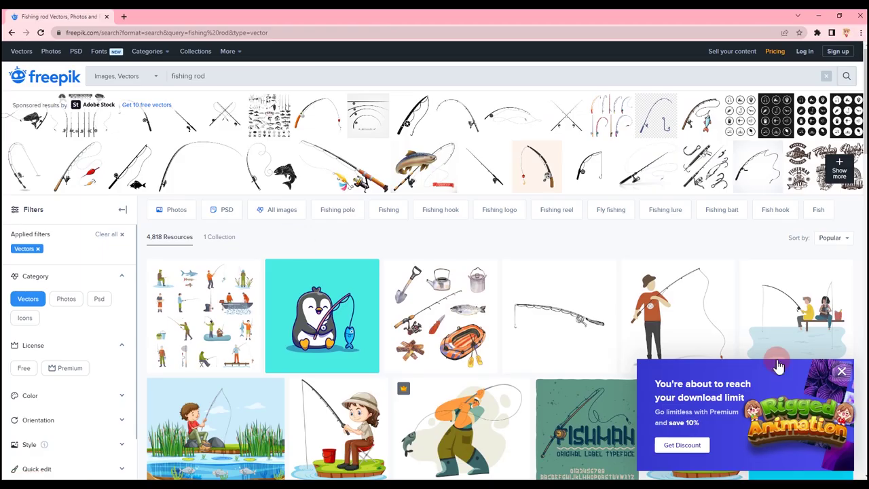
Switch to Freepik in the browser, dismiss the download limit offer, and look through the fishing rod vectors
click(842, 372)
scroll(605, 355, down, 20)
scroll(808, 307, up, 8)
scroll(808, 309, down, 8)
scroll(808, 309, up, 6)
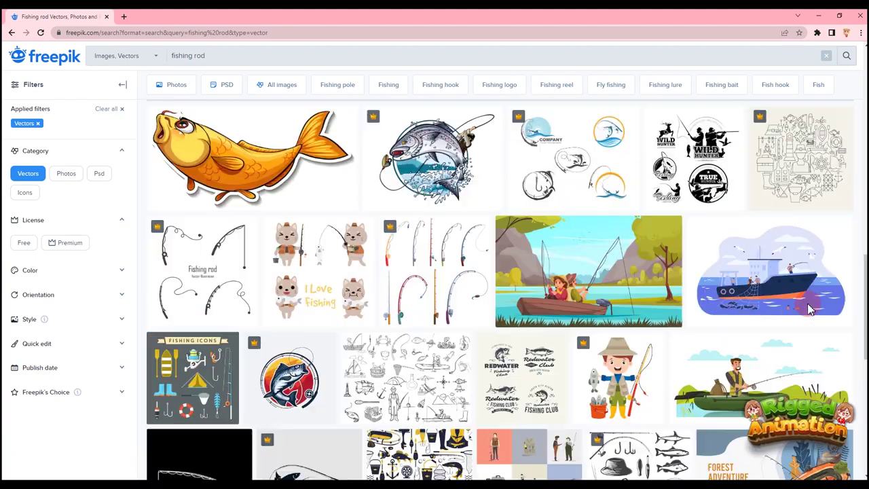
scroll(808, 309, down, 10)
scroll(806, 305, up, 20)
Search Freepik for "river" and look through the vector results for a suitable fishing background
drag(216, 78, 134, 86)
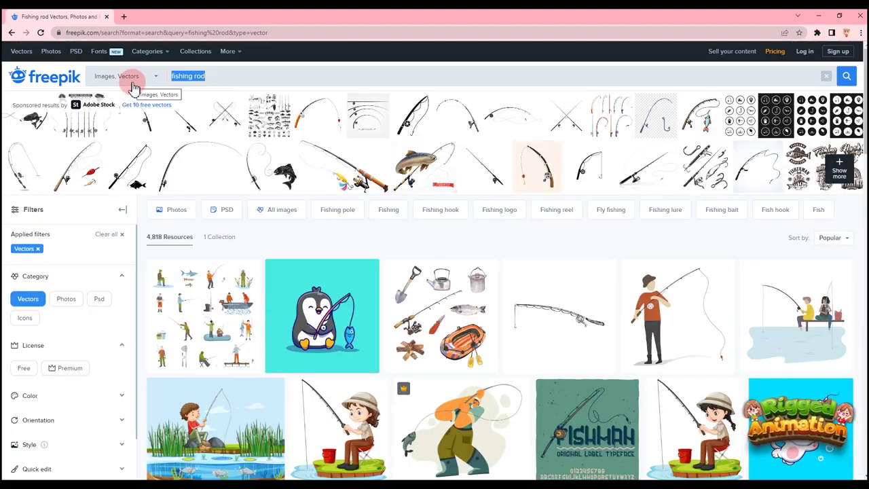
text(river)
key(Return)
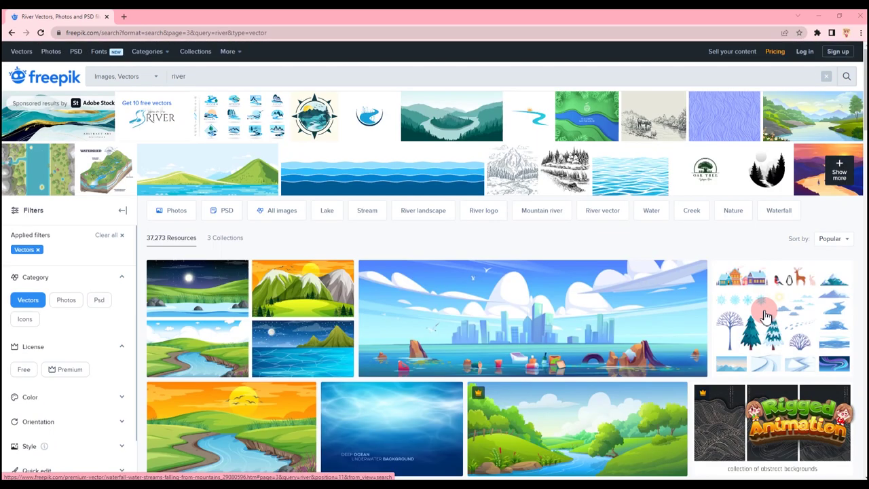
scroll(774, 271, down, 15)
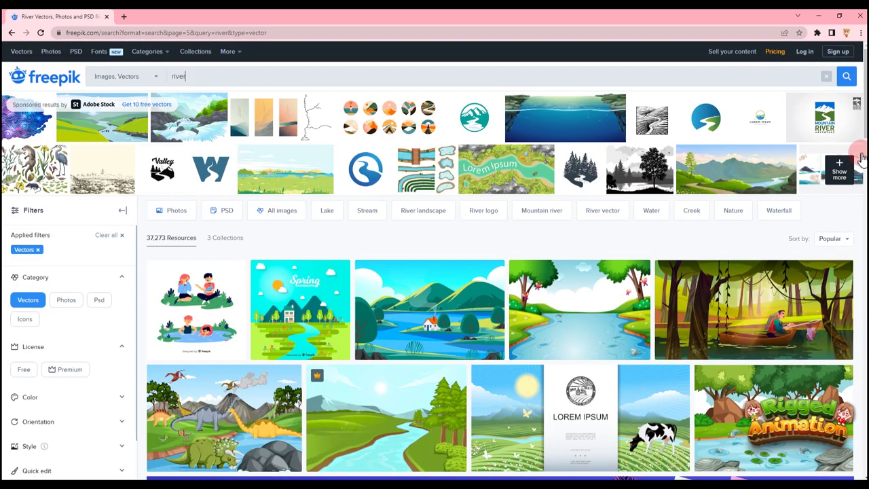
scroll(861, 158, down, 5)
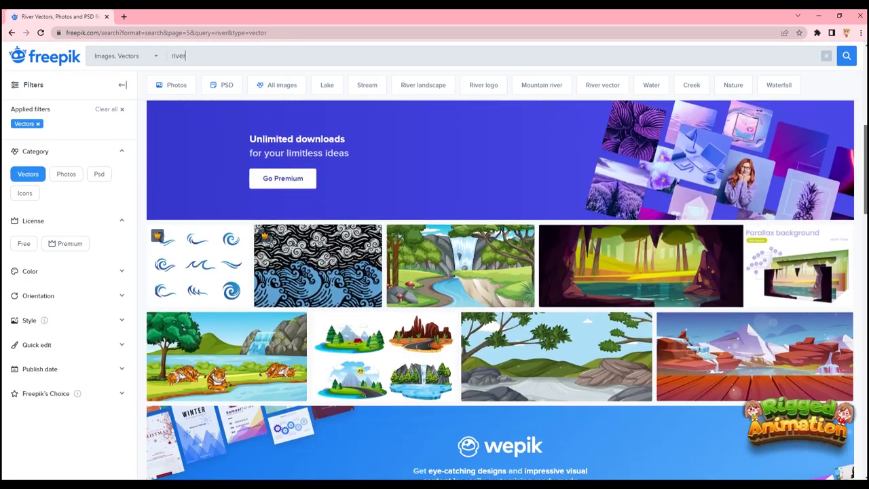
scroll(451, 238, down, 5)
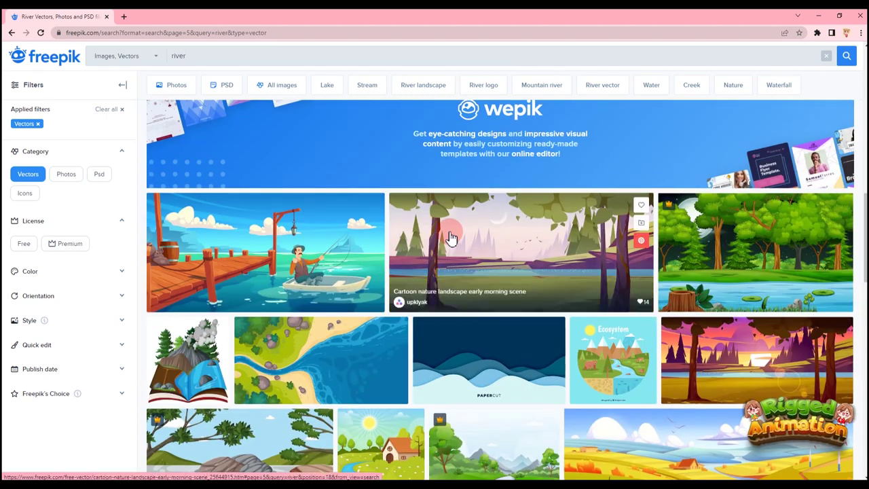
Open the vector of the lake with a wooden pier and fisherman in a boat, review its related images, and download it for free
click(378, 198)
click(695, 201)
scroll(520, 252, down, 6)
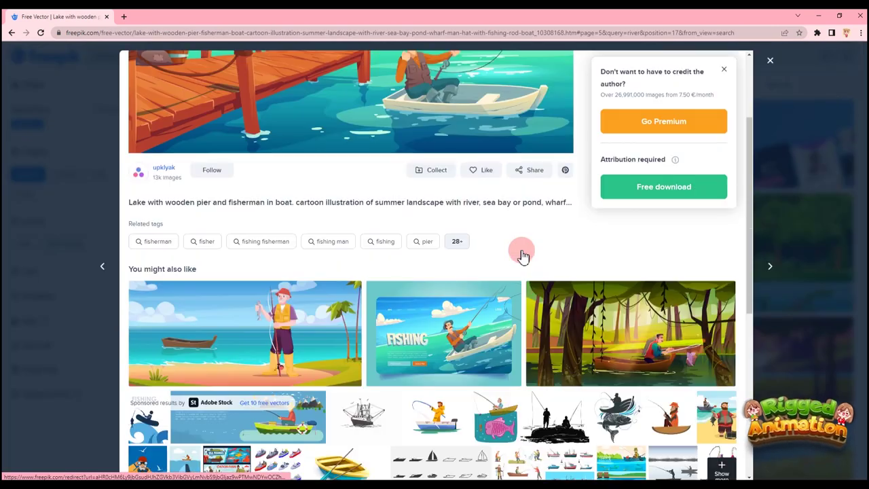
scroll(521, 255, up, 6)
scroll(522, 256, down, 10)
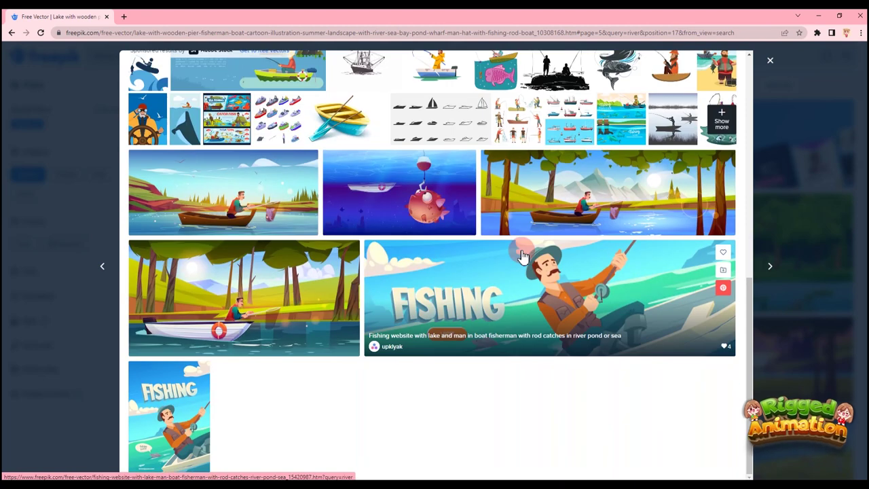
scroll(523, 256, up, 8)
click(666, 212)
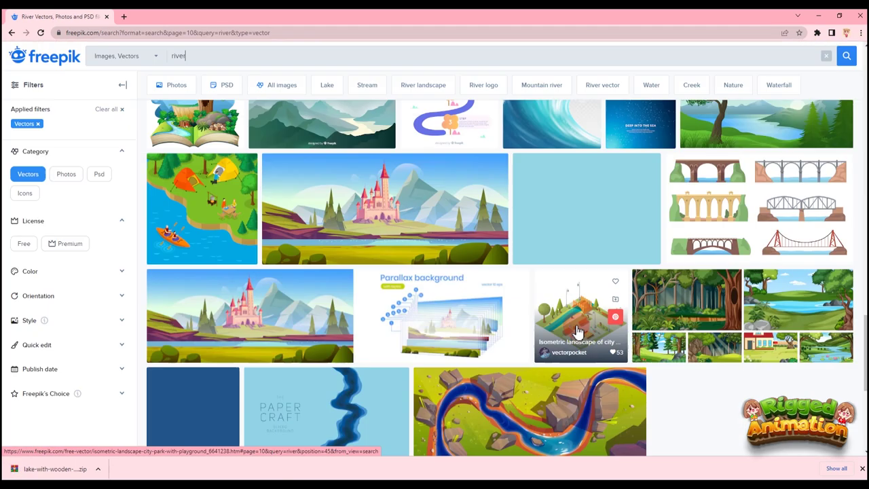
Search Freepik for "garden" and download the "Blank nature park landscape scene at daytime" vector
scroll(578, 331, down, 5)
key(ctrl+a)
text(garden)
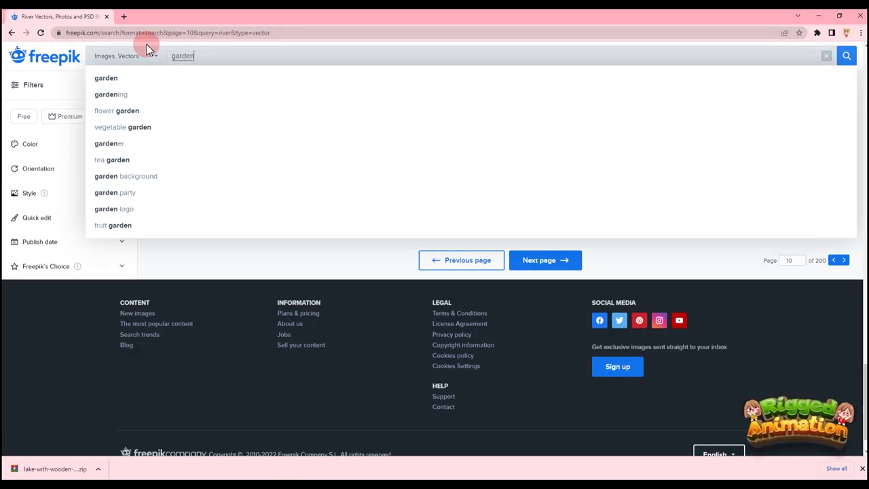
key(Return)
scroll(462, 203, down, 1)
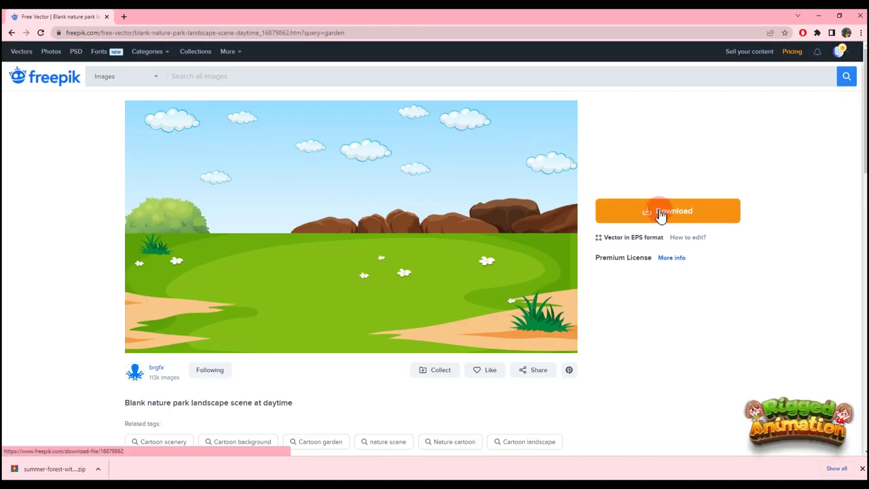
click(660, 215)
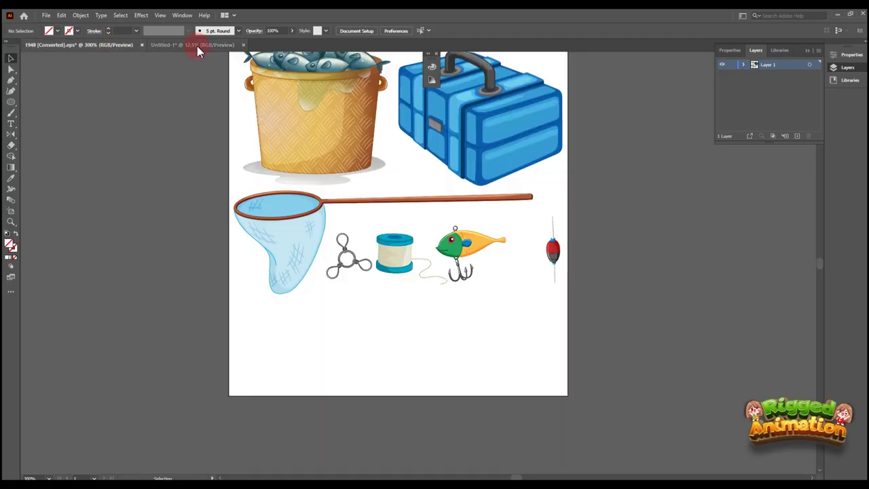
In Illustrator, close the 1948 [Converted].eps document and the converted EPS whose name ends in 210511
click(142, 45)
click(482, 258)
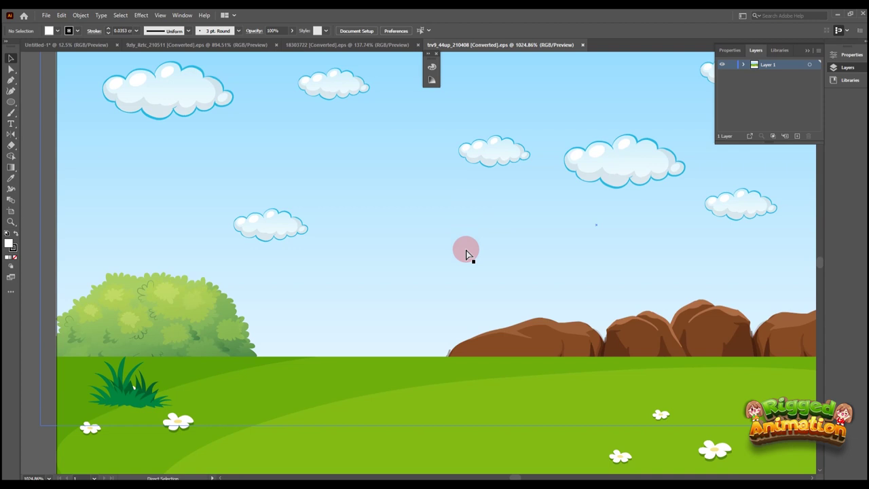
key(ctrl+0)
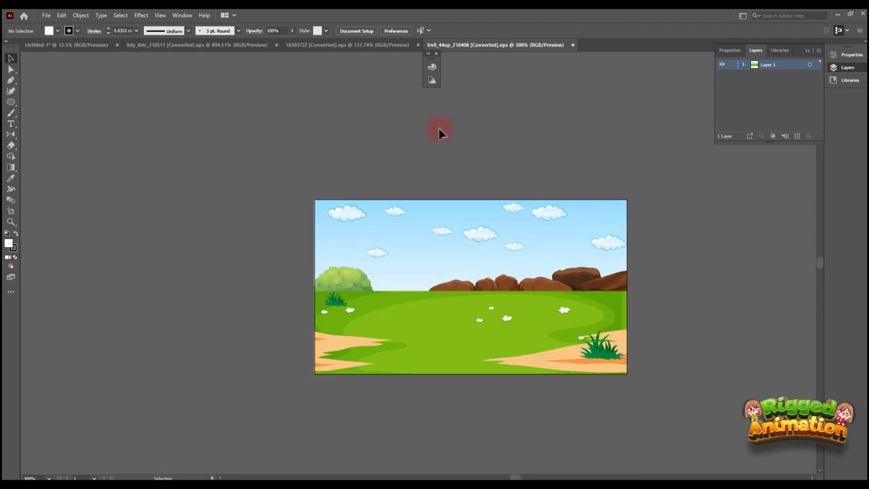
click(256, 45)
key(ctrl+minus)
key(ctrl+minus)
key(ctrl+minus)
key(ctrl+minus)
click(445, 46)
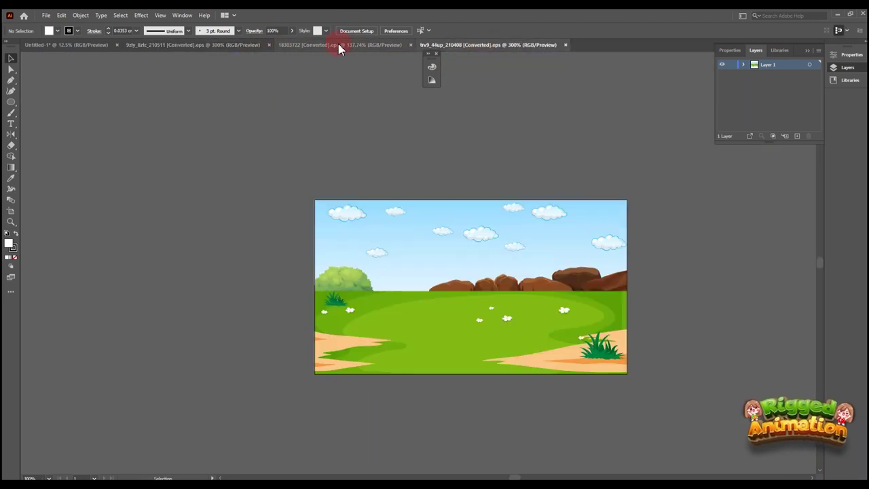
click(270, 45)
Resize the artboard of the trv9_44up_210408 meadow document to 1920 × 1080 px
scroll(330, 108, up, 1)
drag(447, 258, 246, 164)
key(shift+o)
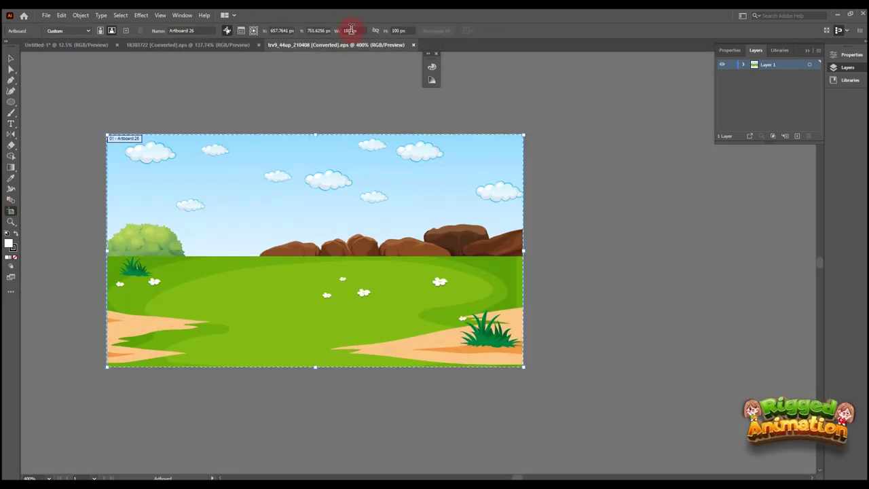
double_click(394, 30)
text(1080)
key(Return)
key(ctrl+minus)
key(ctrl+minus)
key(ctrl+minus)
key(ctrl+minus)
key(ctrl+minus)
key(ctrl+minus)
key(ctrl+minus)
key(ctrl+minus)
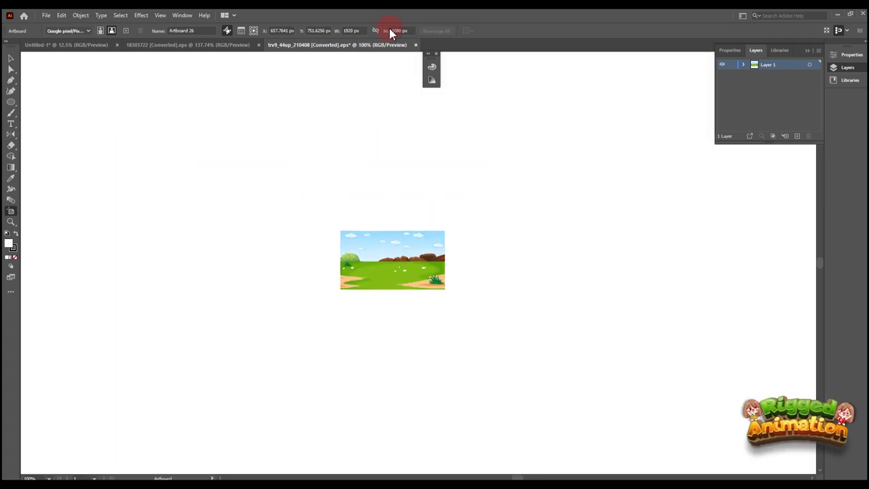
Scale the whole meadow artwork up until it extends past the artboard on every side
click(11, 59)
click(413, 264)
drag(422, 269, 679, 414)
key(ctrl+shift+a)
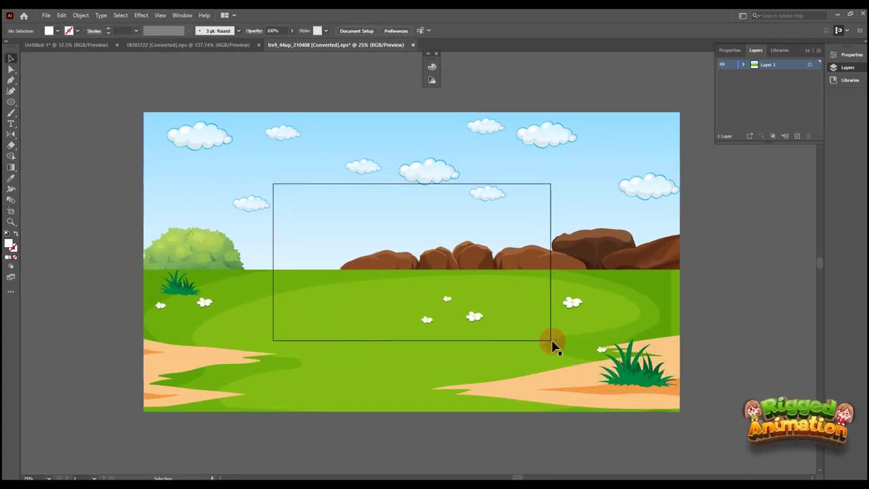
Enlarge the artboard so its edges match the outer edges of the scaled meadow artwork
click(11, 211)
drag(273, 183, 143, 112)
drag(550, 340, 680, 412)
click(10, 58)
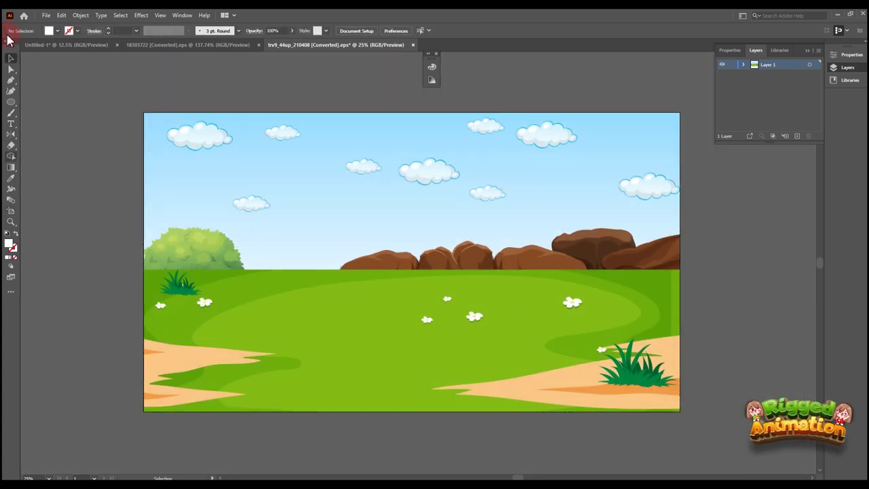
Export the meadow artwork as a PNG named bg 1 into the Go fishing\bg folder
click(46, 15)
click(197, 194)
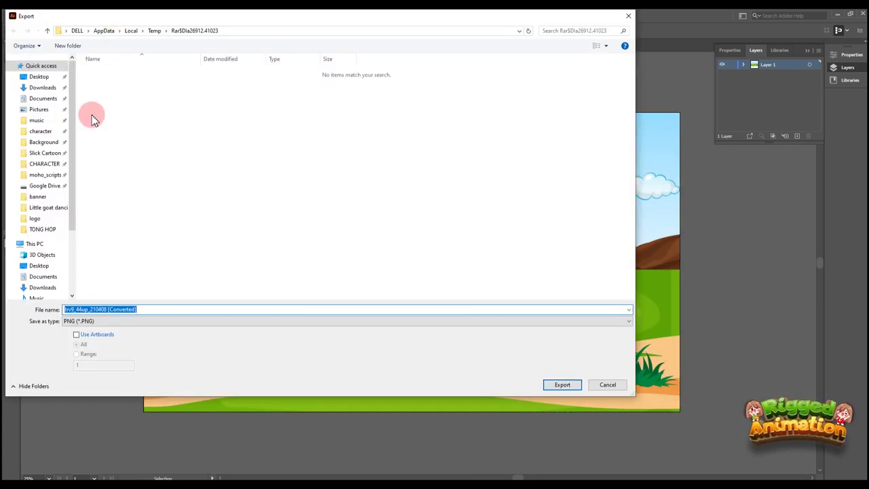
click(44, 164)
double_click(117, 164)
double_click(118, 176)
double_click(102, 72)
click(154, 309)
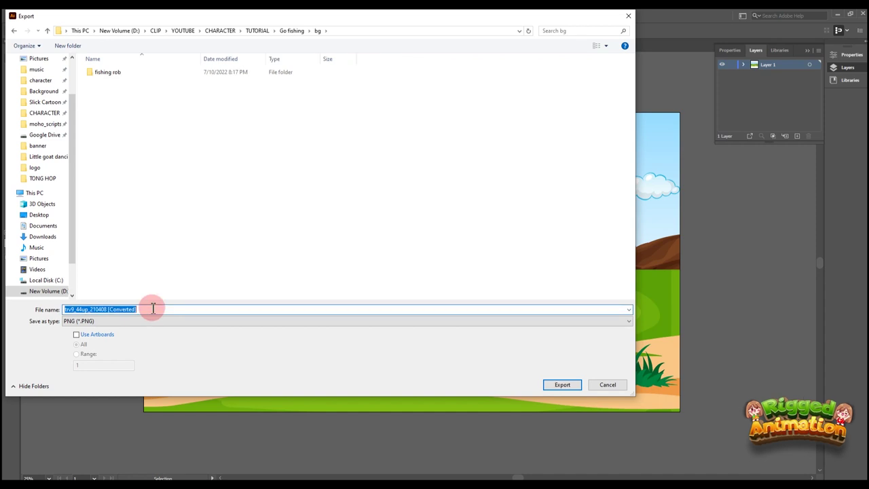
key(Return)
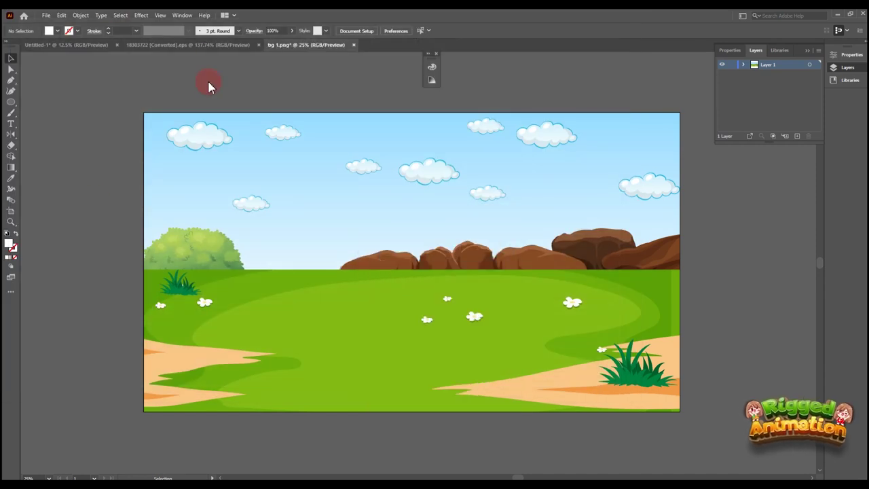
In the 18303722 [Converted].eps document, delete the fisherman together with his rod and boat
click(176, 45)
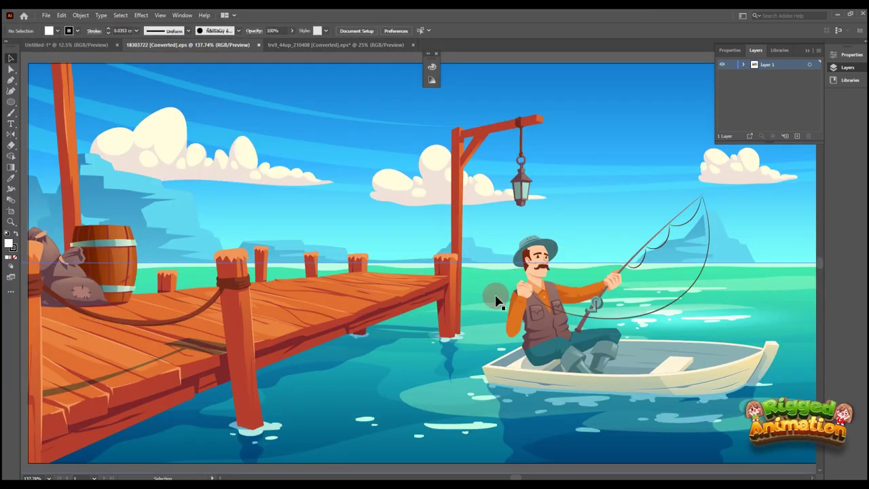
key(ctrl+minus)
double_click(554, 325)
click(550, 327)
key(Delete)
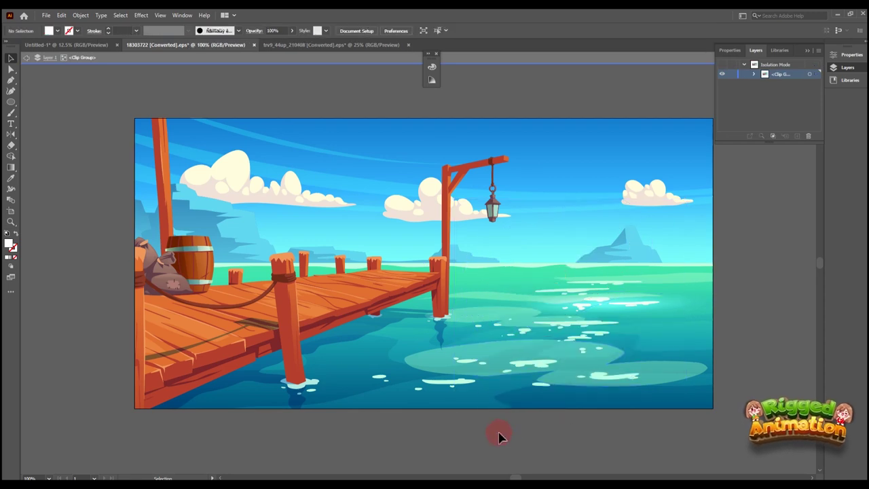
drag(434, 291, 151, 251)
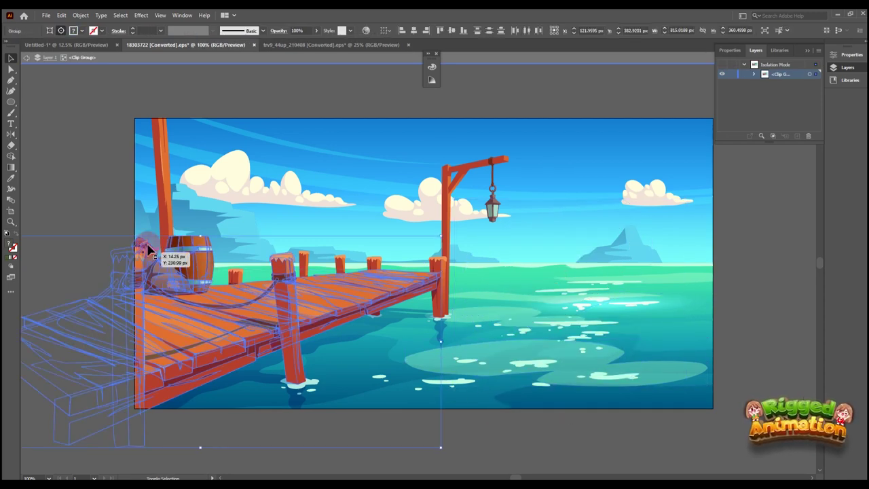
key(Delete)
key(ctrl+z)
Leave the isolated clip group and release the clipping mask of the harbour artwork
drag(288, 331, 356, 334)
key(ctrl+plus)
click(292, 197)
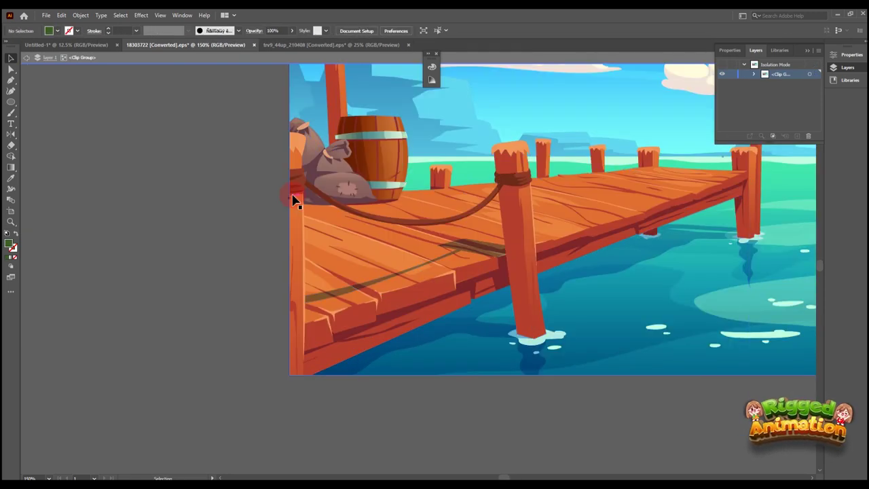
drag(314, 214, 326, 249)
double_click(270, 163)
right_click(371, 148)
click(413, 223)
click(221, 205)
drag(367, 174, 315, 238)
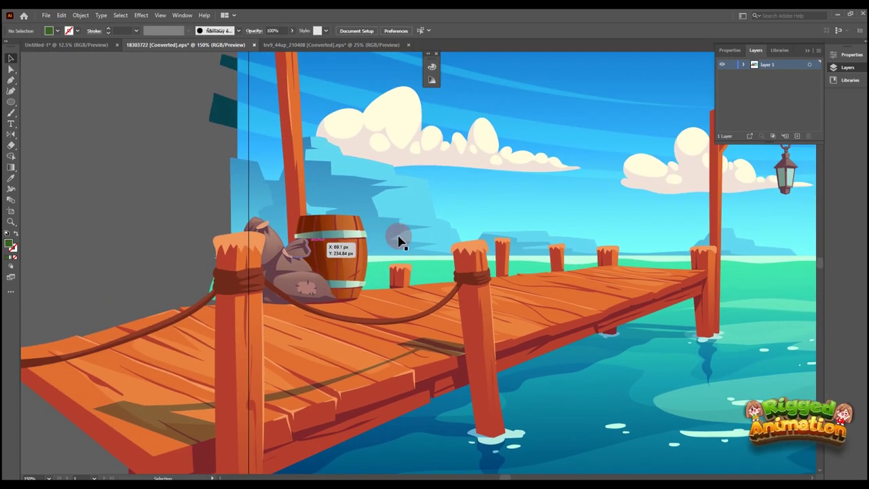
Move the dock with its barrel, sacks and tall wooden post in place onto a new layer above the background
click(294, 266)
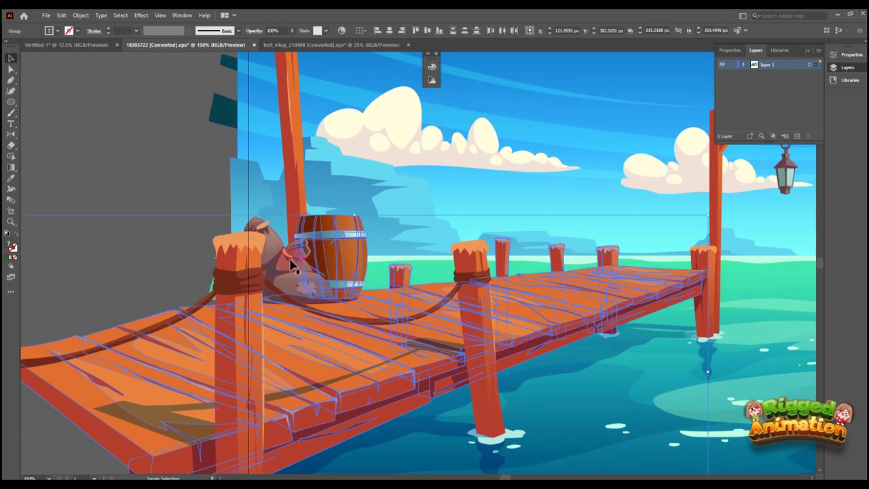
key(Delete)
scroll(360, 231, up, 1)
key(ctrl+z)
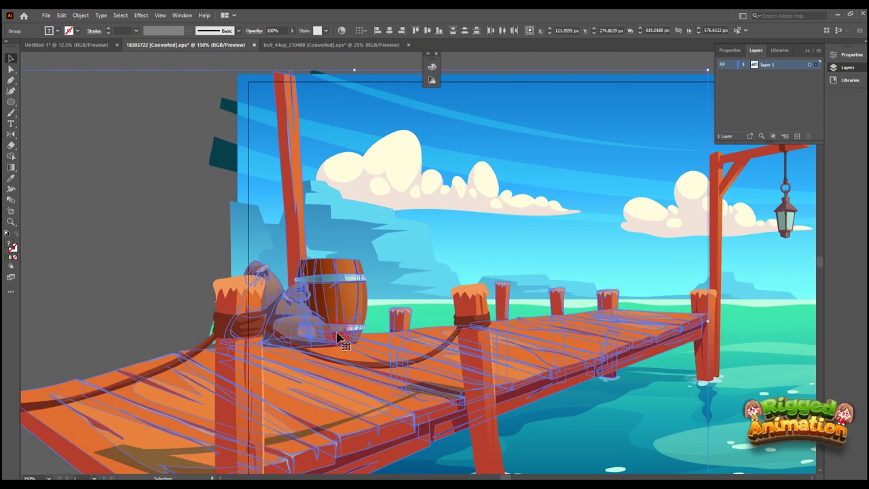
key(Delete)
scroll(410, 307, down, 2)
key(ctrl+minus)
key(ctrl+minus)
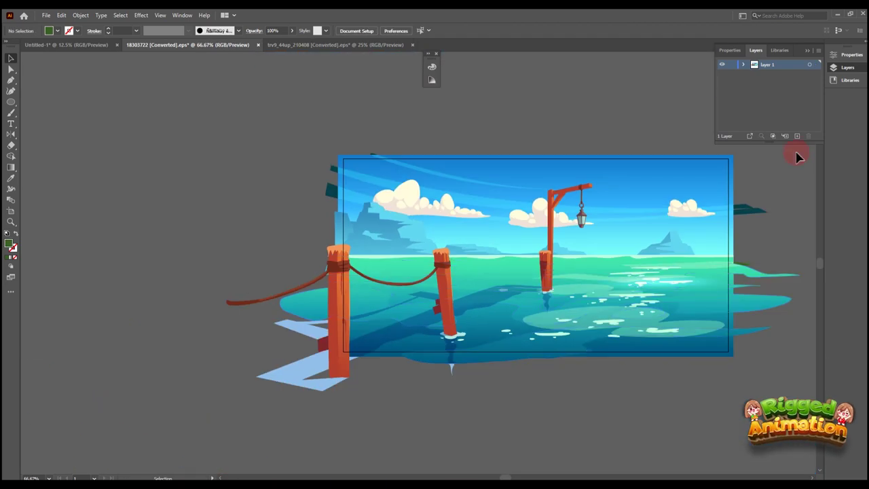
key(ctrl+z)
key(ctrl+z)
Move the front posts, their rope and the lantern post in place onto a new topmost layer
scroll(475, 305, up, 1)
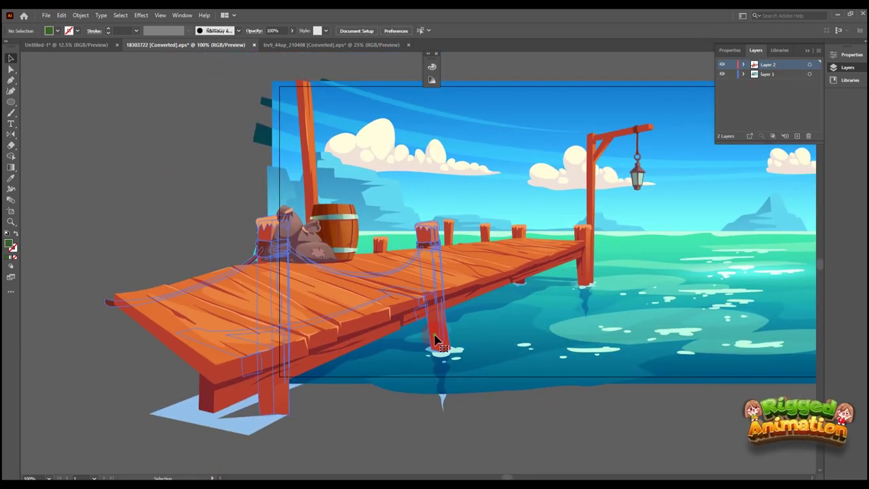
key(Delete)
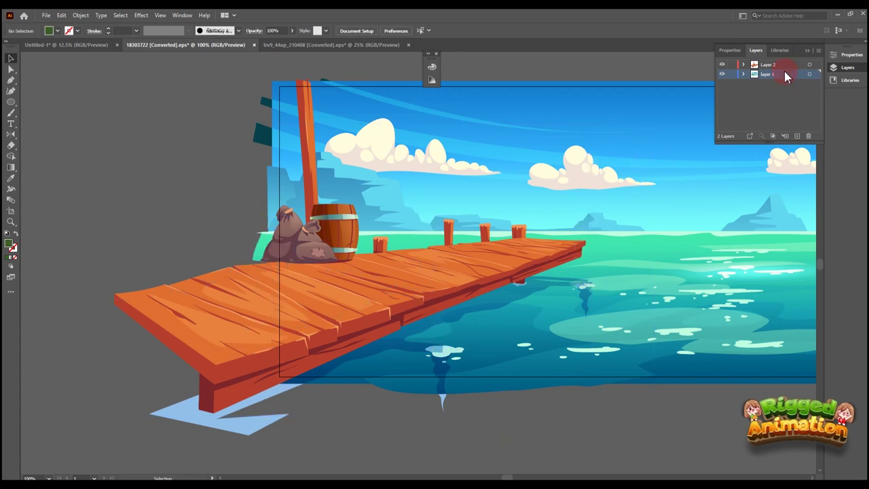
click(798, 137)
key(ctrl+shift+v)
click(553, 439)
Move the lantern post and the short post at the dock's end in place onto a new layer directly above layer 1
scroll(552, 439, up, 1)
drag(576, 422, 578, 472)
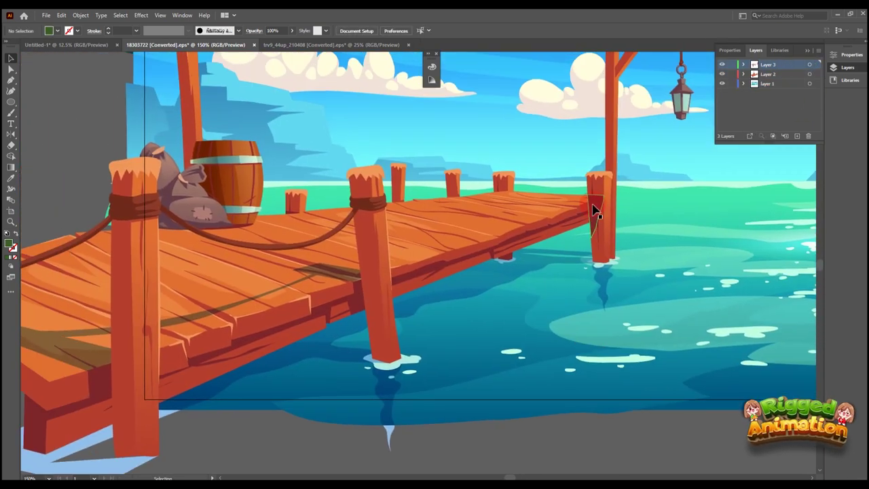
scroll(598, 236, up, 1)
scroll(599, 236, up, 1)
click(598, 239)
shift+click(616, 202)
key(ctrl+x)
click(775, 84)
click(797, 136)
key(ctrl+shift+v)
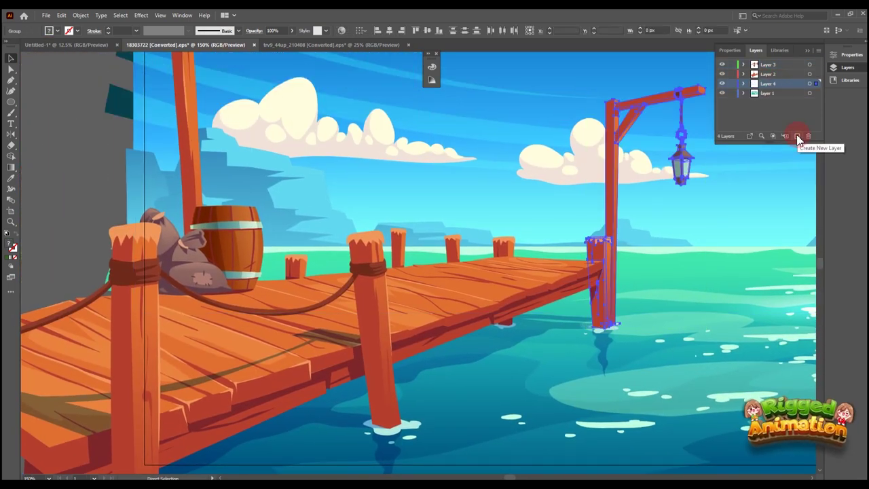
Cut the rope's shadow out of the front posts group and paste it back in place on the dock
key(ctrl+minus)
key(ctrl+minus)
key(ctrl+minus)
click(668, 297)
key(ctrl+equal)
drag(310, 336, 446, 288)
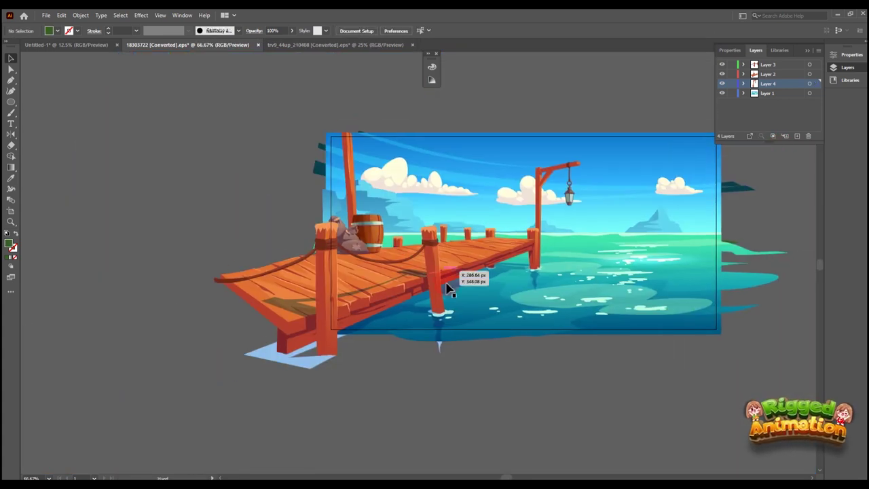
click(382, 297)
key(ctrl+shift+a)
click(367, 291)
double_click(369, 291)
key(ctrl+x)
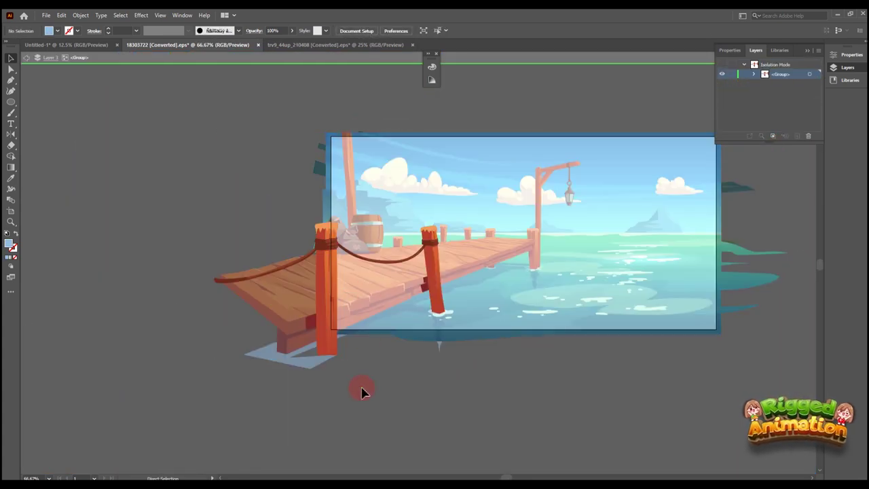
double_click(362, 391)
click(370, 290)
key(ctrl+shift+v)
Select the water shapes around the dock in the background artwork
click(414, 387)
drag(418, 390, 335, 412)
click(450, 324)
click(436, 381)
click(514, 330)
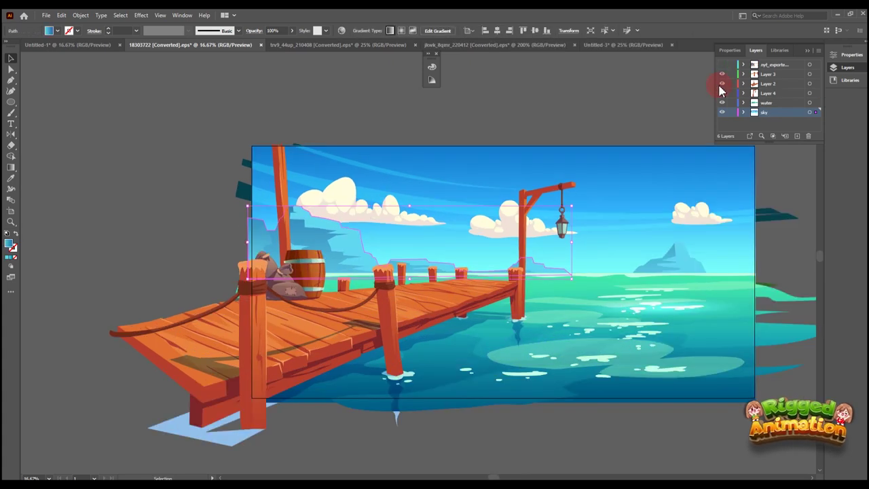
Hide Layer 2, Layer 3 and Layer 4, and move the three clouds onto a new cloud layer above the sky
click(722, 93)
click(413, 212)
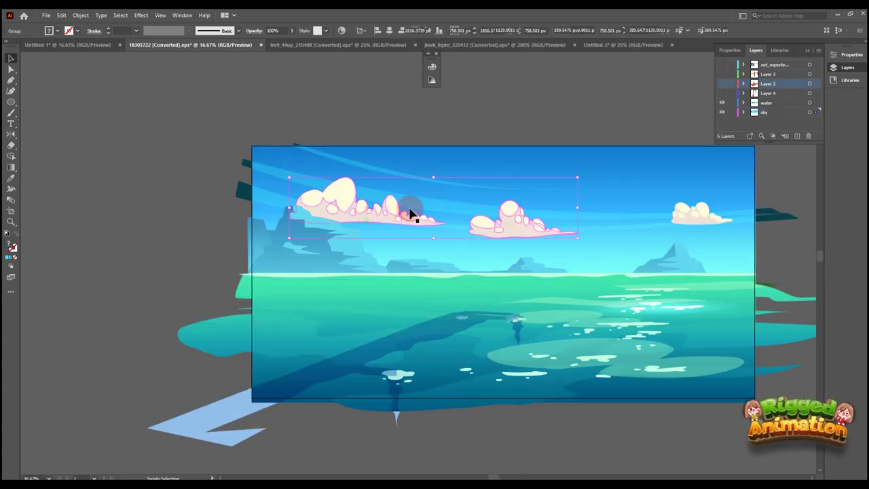
key(ctrl+x)
key(ctrl+f)
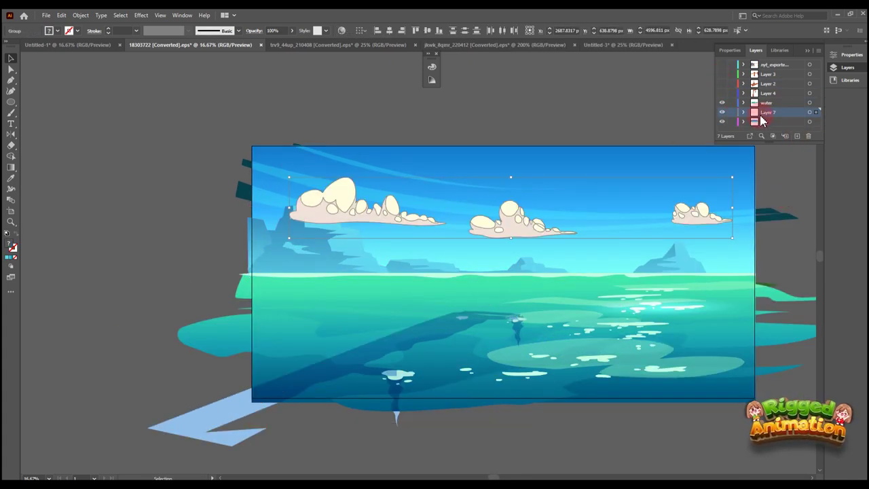
Move all the mountains in place onto a new layer above cloud and name it moutain
click(316, 238)
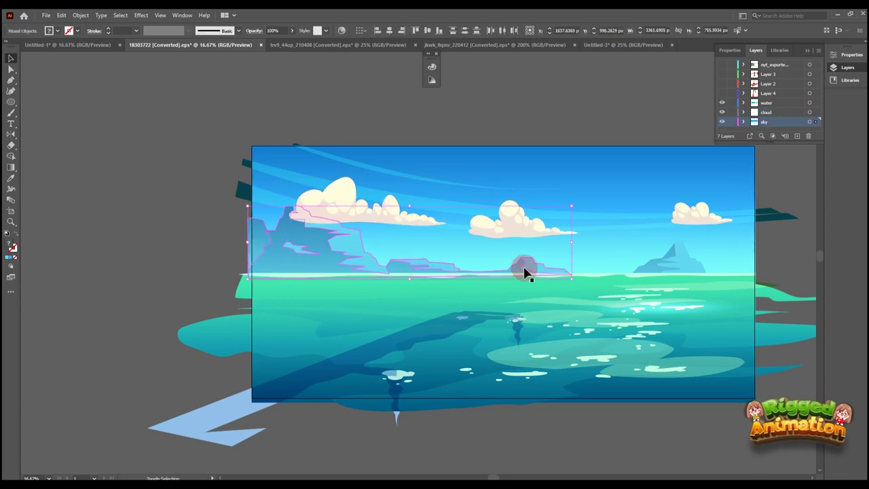
key(ctrl+x)
click(766, 112)
click(798, 136)
key(ctrl+shift+v)
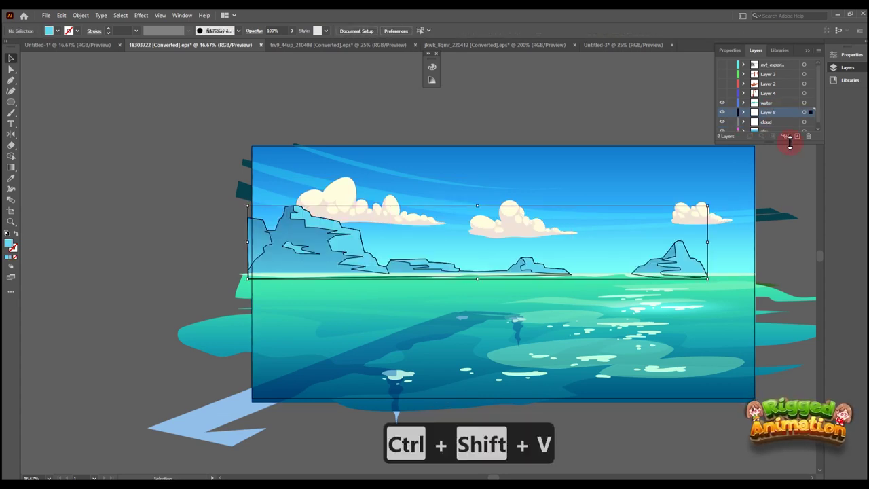
double_click(769, 112)
text(moutain)
key(Return)
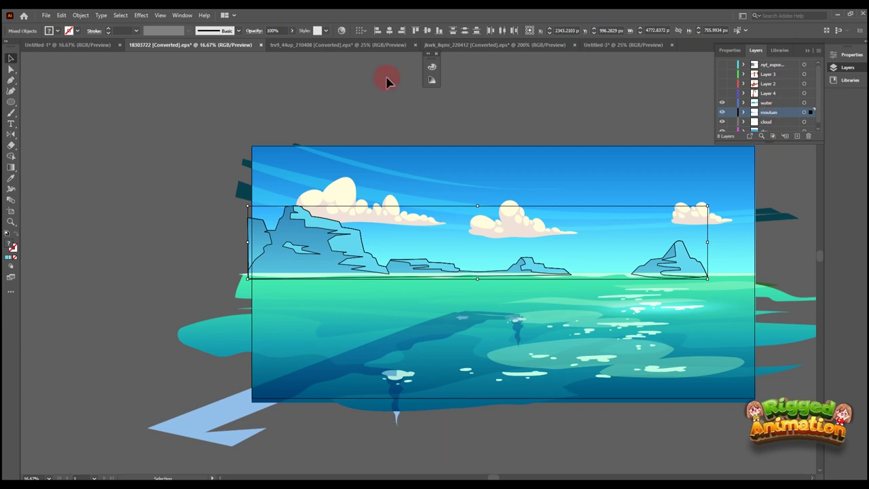
click(592, 100)
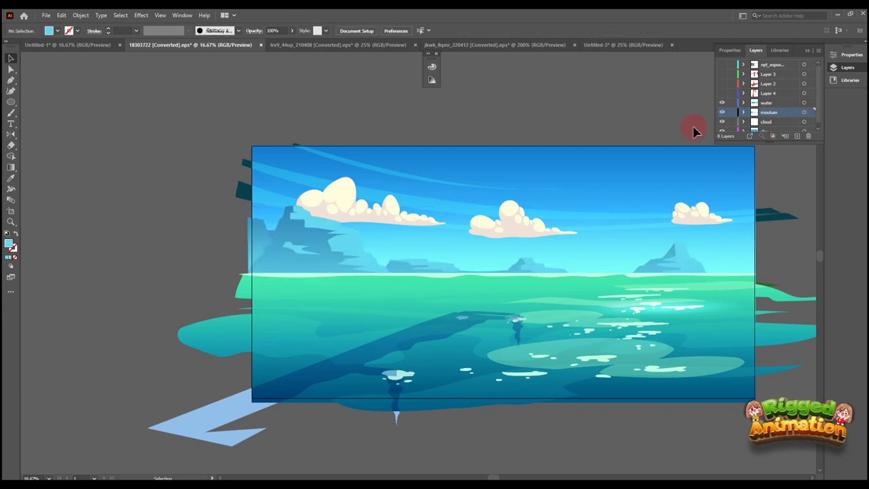
Show all hidden layers again and delete the nyt_exporter_info layer with its artwork
click(722, 84)
click(722, 74)
click(722, 64)
click(809, 136)
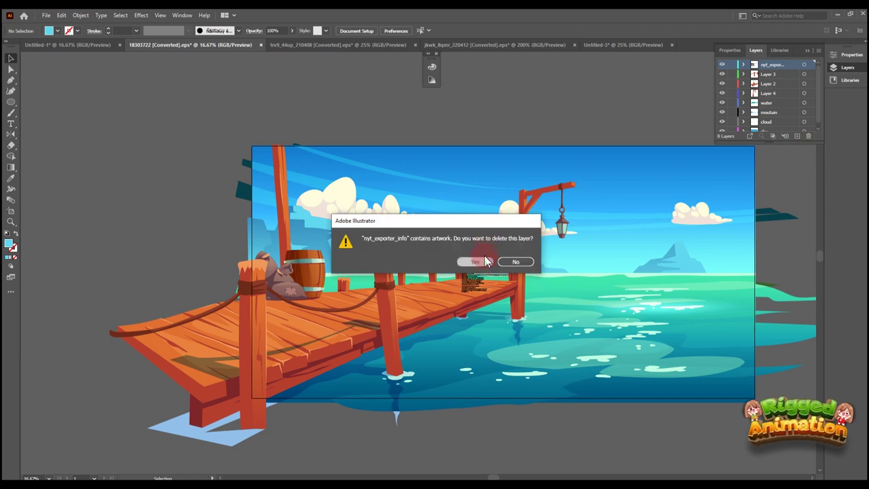
key(Return)
Run the MultiExporter script to export all layers as PNG 24 files into D:\CLIP\YOUTUBE\CHARACTER\TUTORIAL\Go fishing\bg\bg2
click(46, 15)
mouse_move(68, 217)
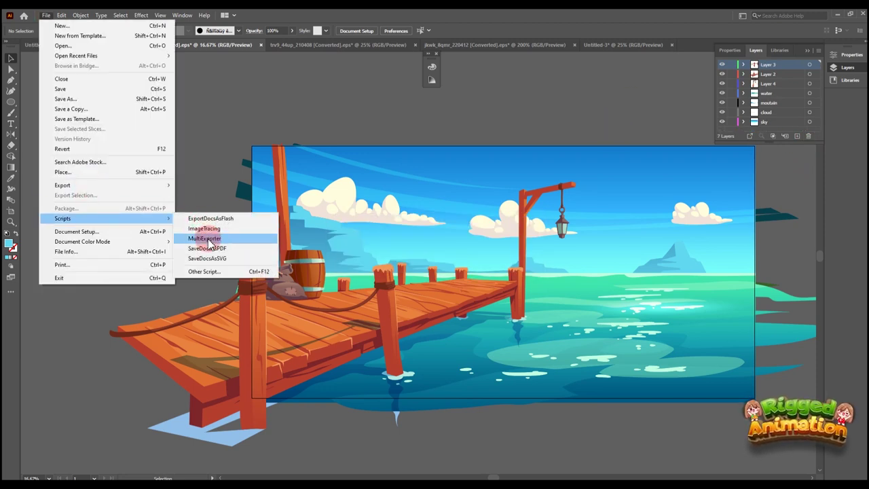
click(197, 245)
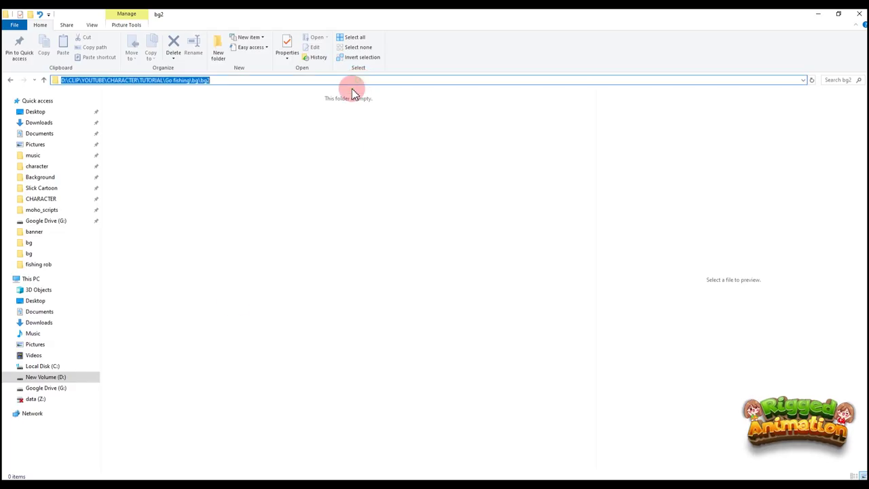
key(ctrl+c)
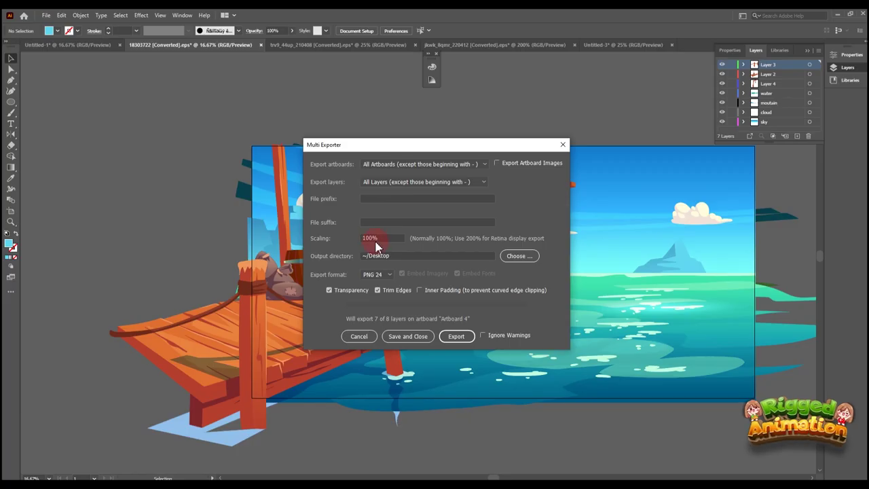
key(ctrl+v)
click(457, 336)
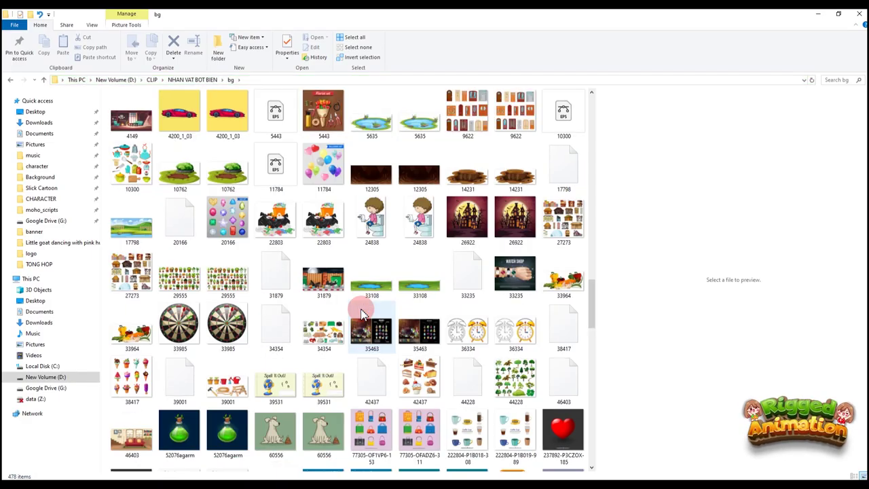
In File Explorer's NHAN VAT BOT BIEN\bg folder, preview the bucket image jkwk_8qmr_220412 and open its matching EPS file in Illustrator
click(229, 382)
scroll(234, 384, down, 10)
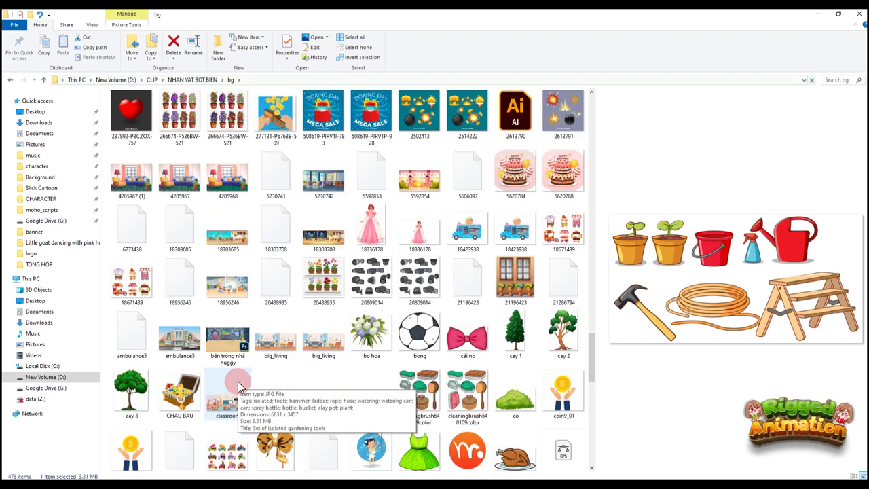
click(131, 315)
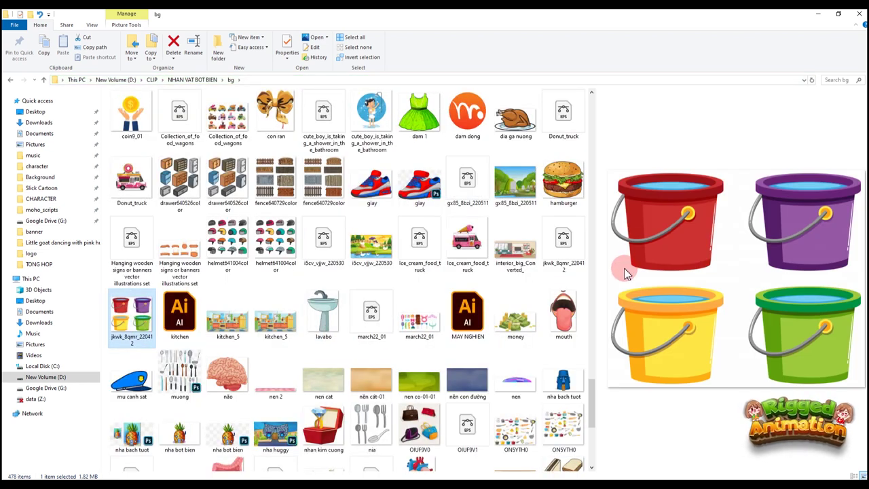
double_click(144, 324)
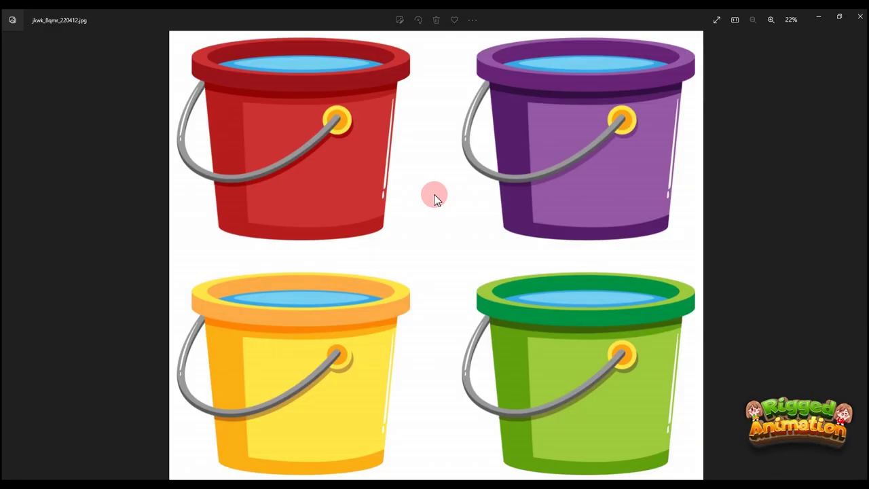
key(Escape)
double_click(564, 237)
click(528, 261)
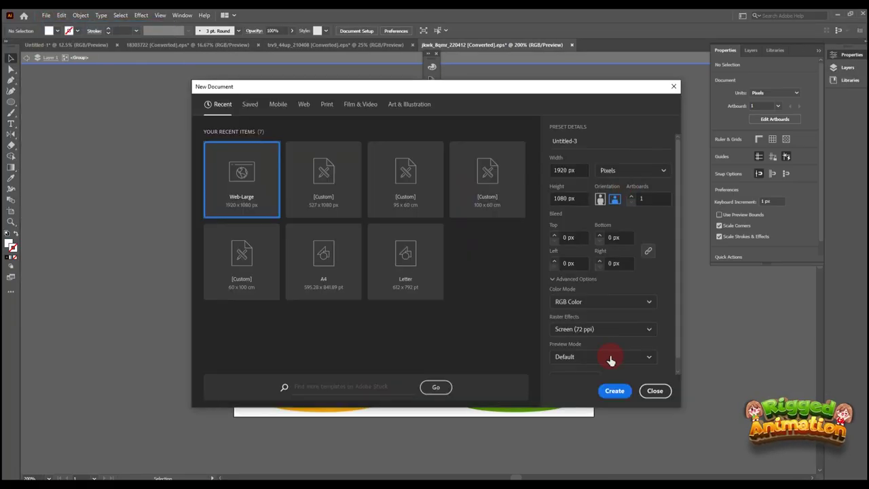
Create a new 1920 × 1080 px RGB document and copy the purple bucket from the bucket artwork into it
click(615, 392)
click(451, 46)
key(v)
click(513, 173)
key(ctrl+c)
click(619, 45)
key(ctrl+v)
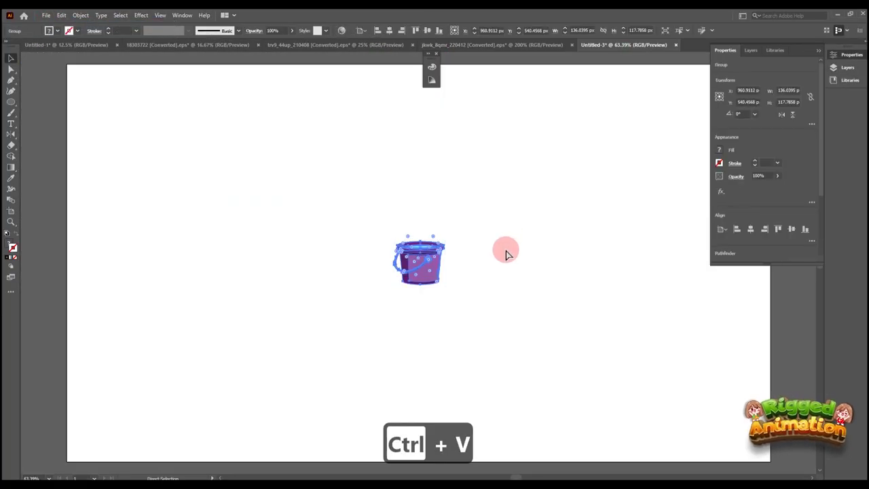
Scale the purple bucket up until it nearly fills the artboard's height
key(ctrl+minus)
key(ctrl+minus)
drag(432, 273, 525, 355)
click(577, 293)
Delete the light-blue highlight shapes on the water inside the purple bucket
key(a)
click(378, 195)
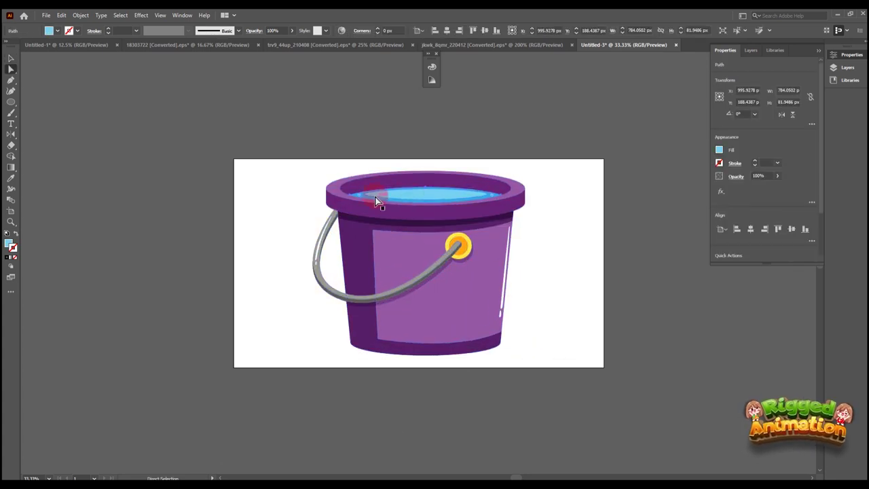
key(BackSpace)
key(BackSpace)
Recolour the remaining water shape with a purple sampled from the bucket and remove its stroke
key(i)
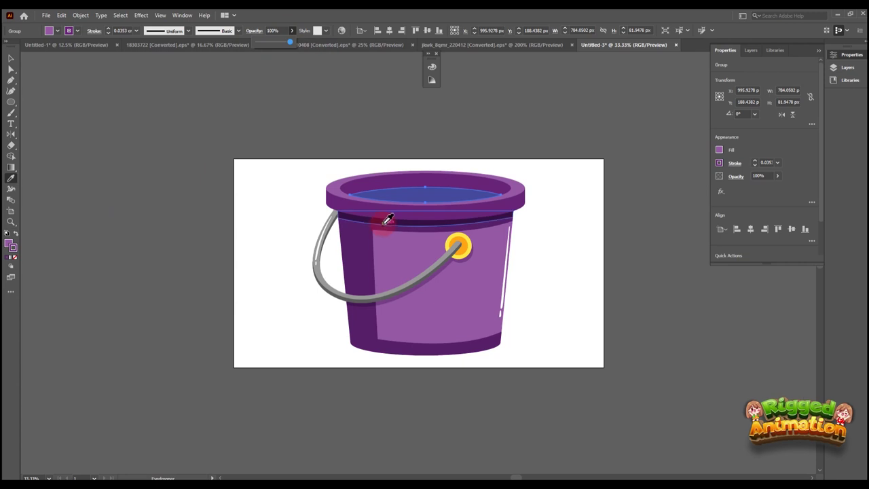
click(11, 259)
click(455, 126)
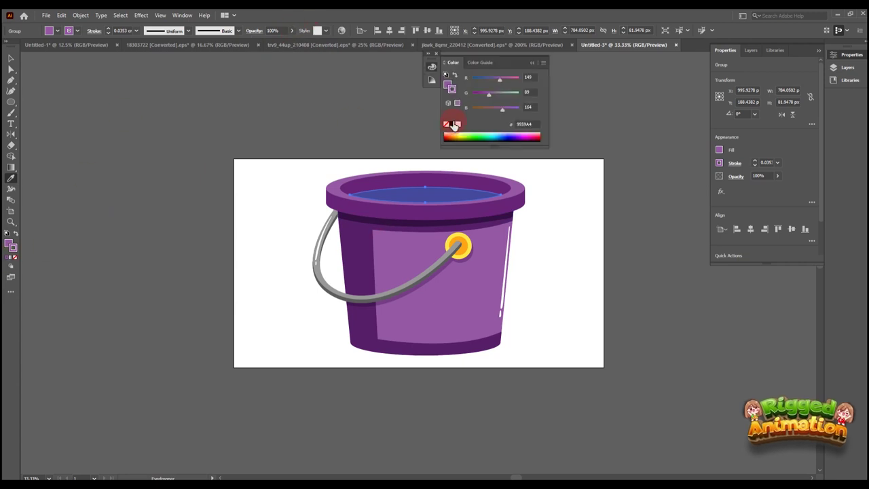
click(533, 64)
click(15, 257)
Darken the water shape's fill to a near-black purple so the bucket looks empty
double_click(8, 243)
click(433, 265)
click(527, 192)
click(531, 62)
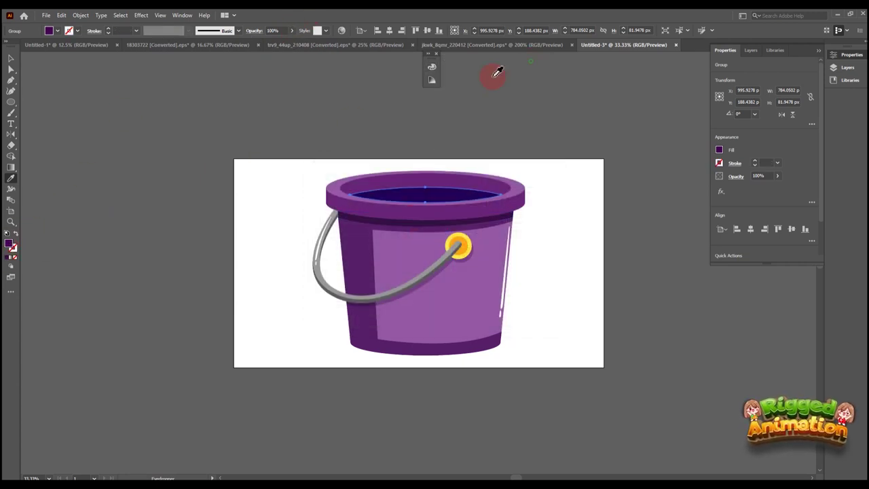
double_click(9, 243)
click(431, 285)
click(542, 191)
key(v)
click(590, 152)
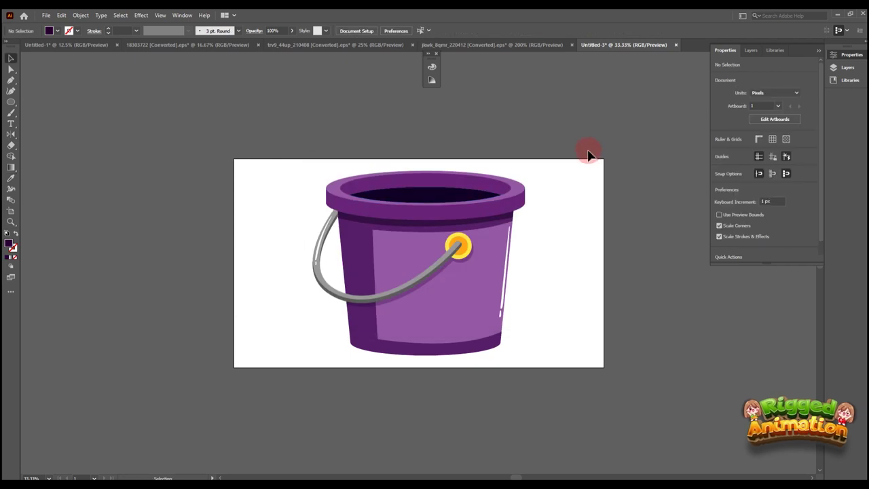
Delete the grey handle and all its shading pieces from the bucket, keeping the round yellow bolt
key(ctrl+space)
ctrl+click(396, 230)
drag(396, 231, 349, 148)
key(ctrl+minus)
key(ctrl+minus)
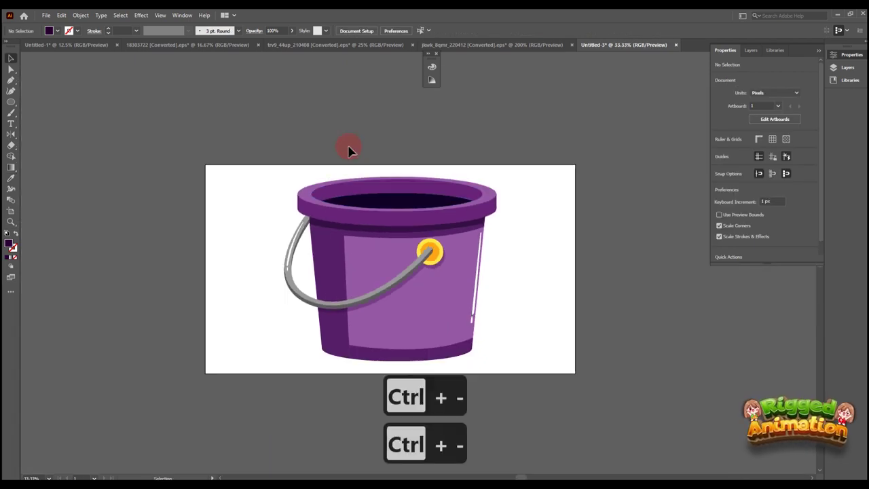
key(ctrl+space)
ctrl+click(341, 251)
key(a)
click(346, 267)
key(BackSpace)
key(BackSpace)
key(BackSpace)
key(BackSpace)
click(401, 334)
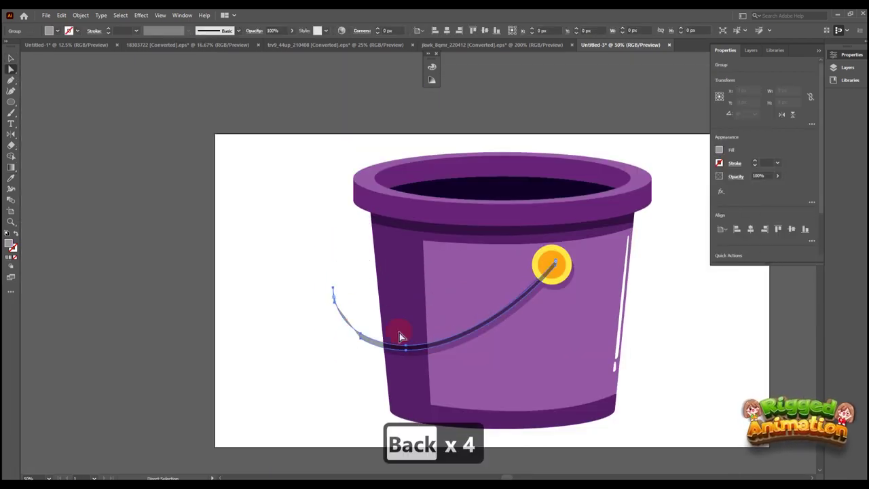
key(BackSpace)
Export the bucket artwork as a PNG named bucket into the Go fishing\bg folder
key(ctrl+minus)
key(ctrl+minus)
click(47, 15)
mouse_move(74, 184)
click(238, 195)
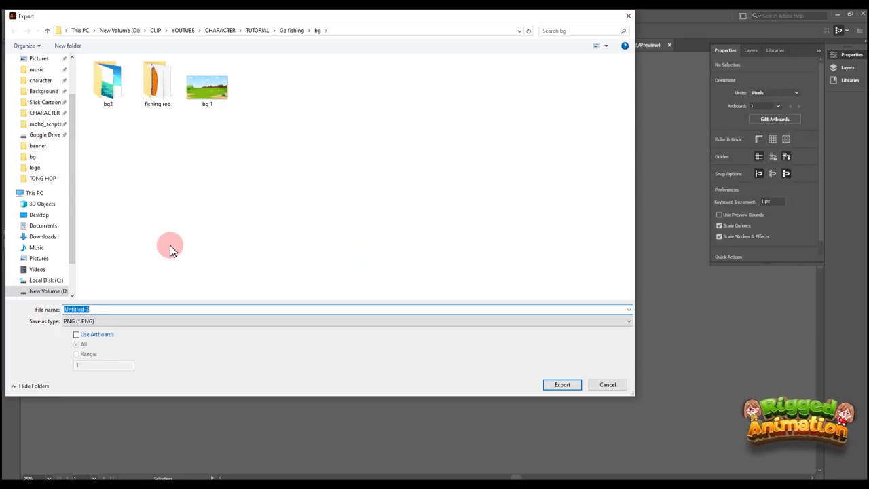
text(buk)
key(BackSpace)
text(cket)
key(Return)
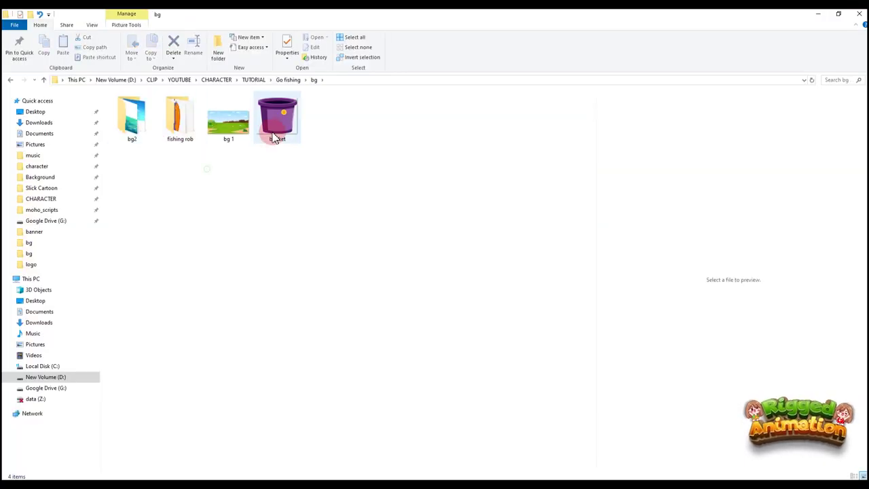
Import bucket.png from File Explorer into the Moho project and scale it down to 0.0343 beside the girl
click(274, 138)
click(287, 210)
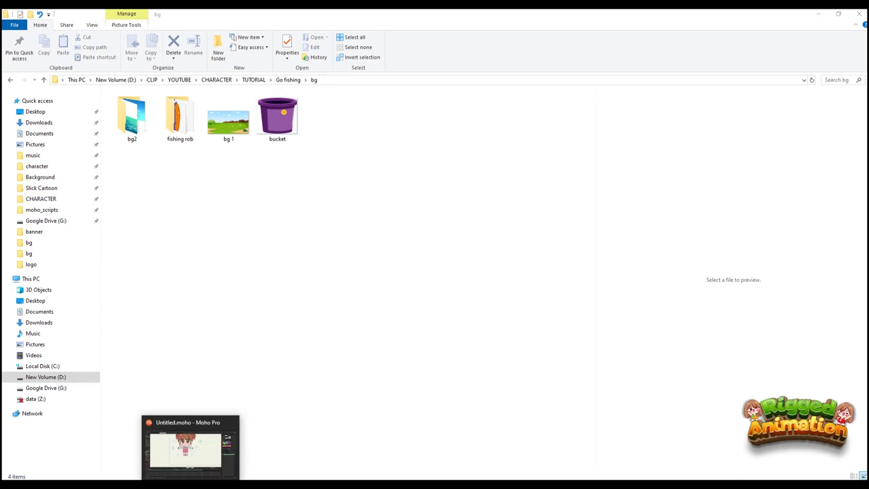
click(190, 483)
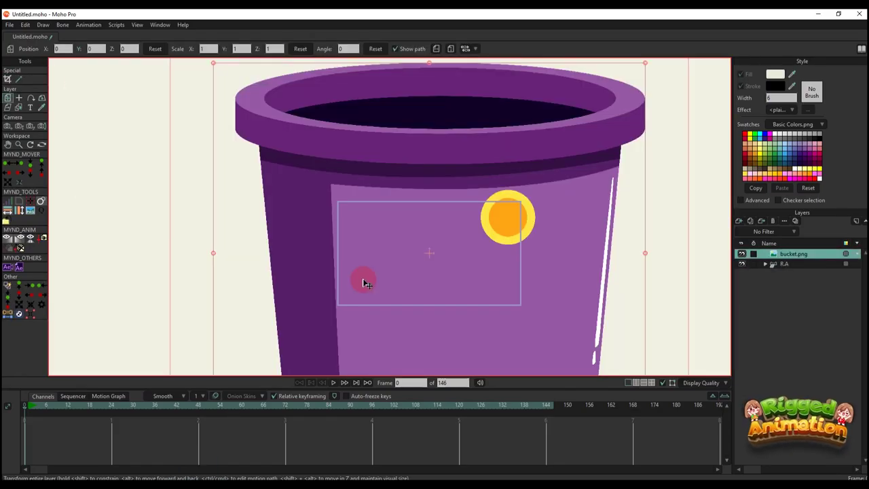
drag(727, 62, 567, 120)
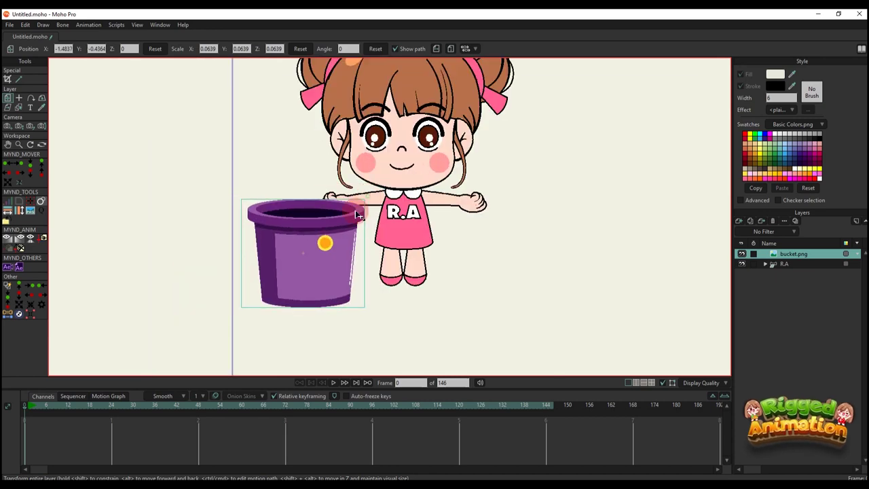
scroll(311, 194, down, 3)
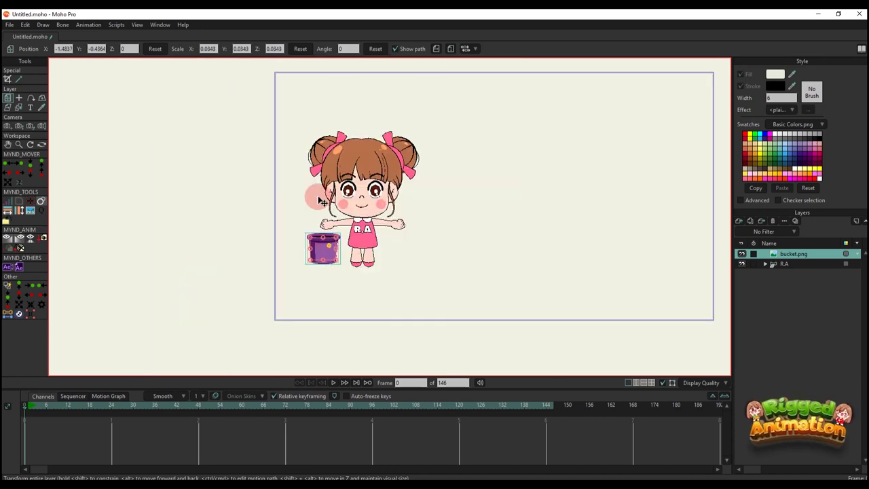
scroll(308, 289, up, 3)
Open bucket.png in Photoshop and recolour it yellow with Hue/Saturation: hue about +117, saturation +100, lightness +7
right_click(271, 136)
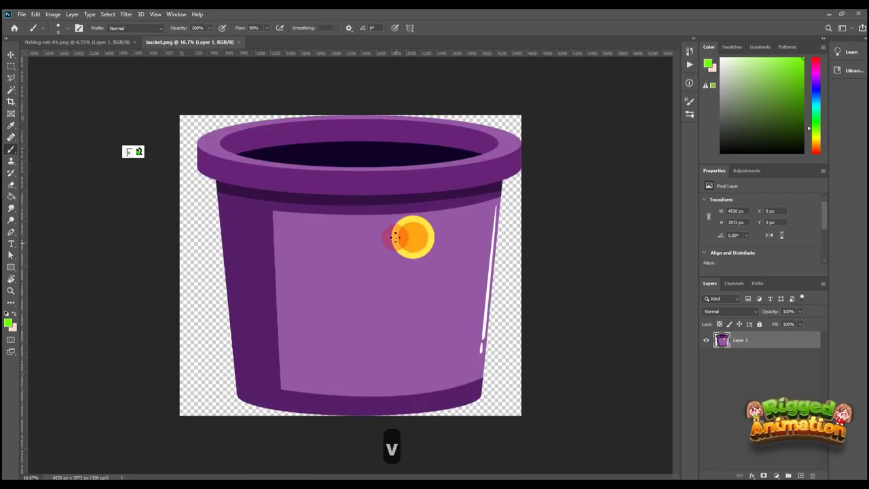
key(super+space)
key(ctrl+u)
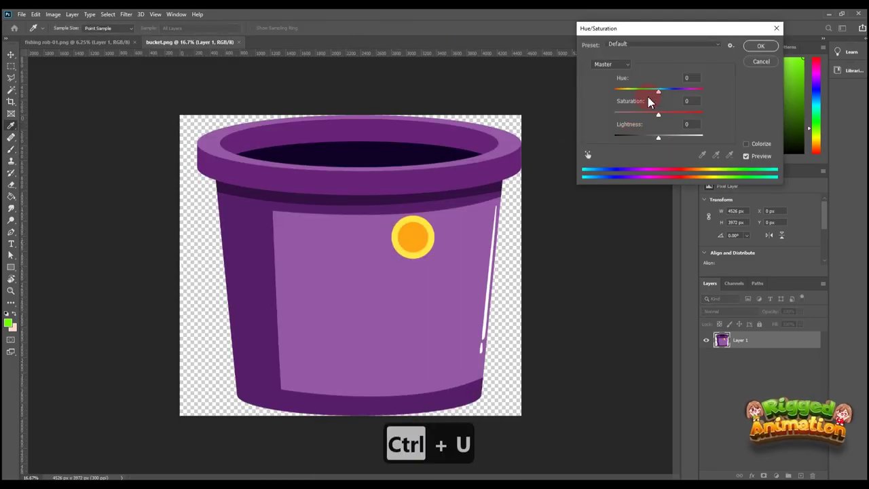
drag(652, 93, 693, 97)
click(703, 114)
drag(658, 138, 662, 138)
drag(692, 90, 694, 111)
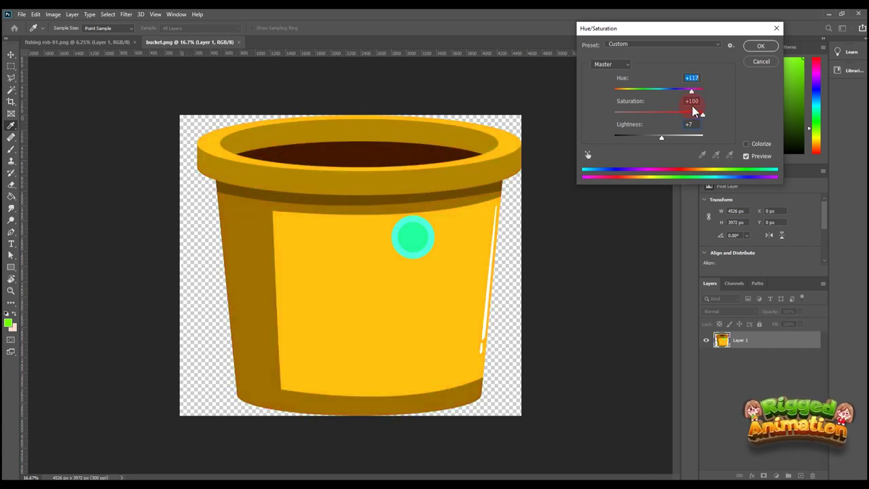
click(757, 51)
Fill the bolt's outer ring with brown 945000 using the Paint Bucket
key(v)
key(ctrl+space)
ctrl+click(415, 243)
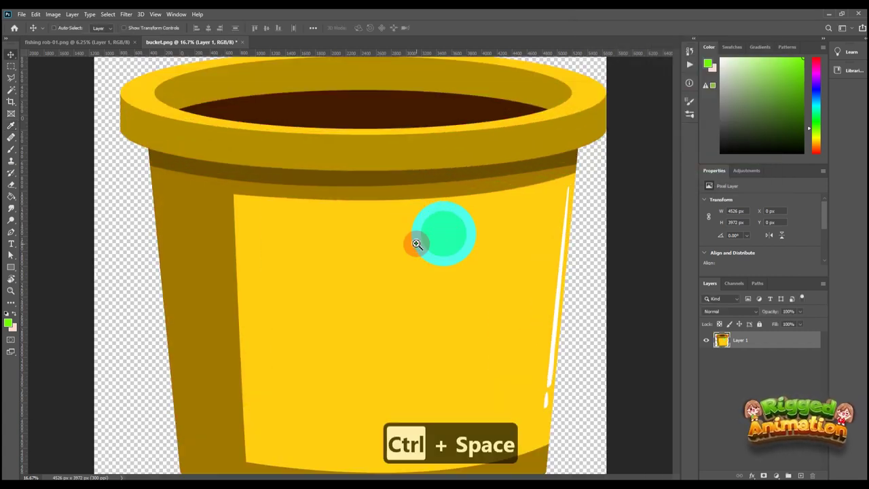
ctrl+click(415, 243)
click(11, 89)
scroll(195, 153, up, 2)
click(8, 322)
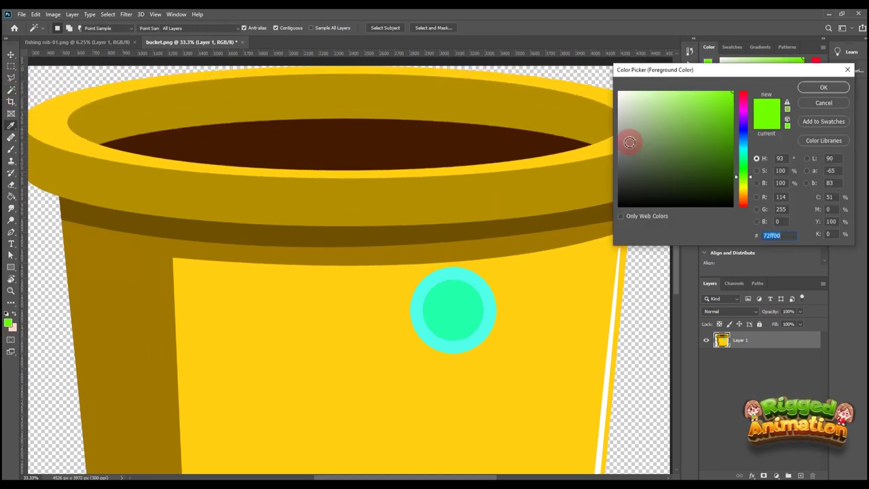
click(824, 87)
key(g)
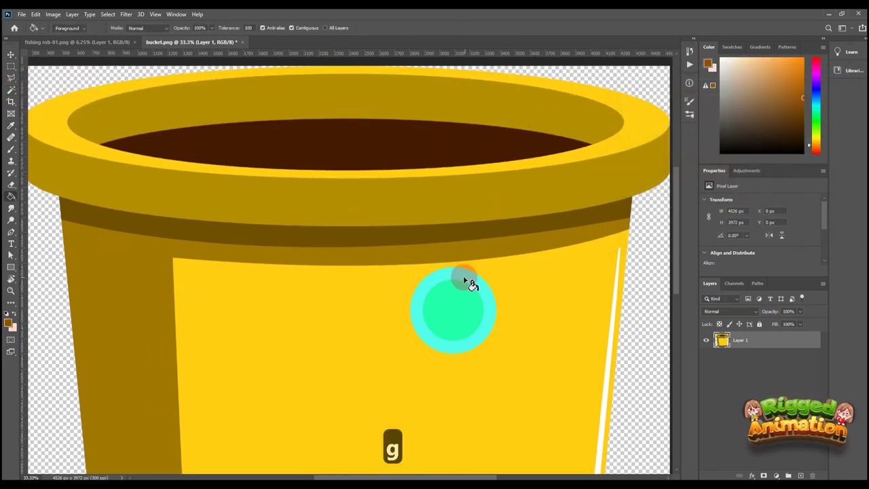
click(465, 279)
ctrl+click(464, 298)
key(ctrl+z)
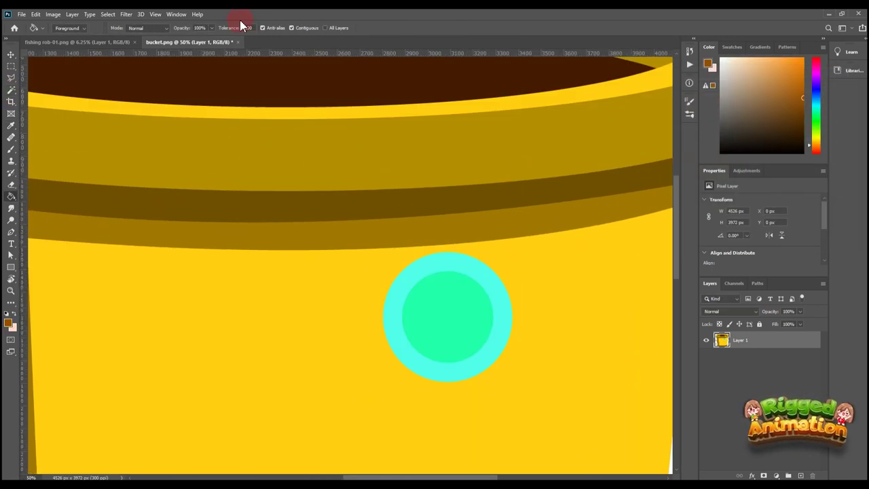
click(397, 280)
Fill the bolt's inner circle with dark grey and save bucket.png
click(8, 322)
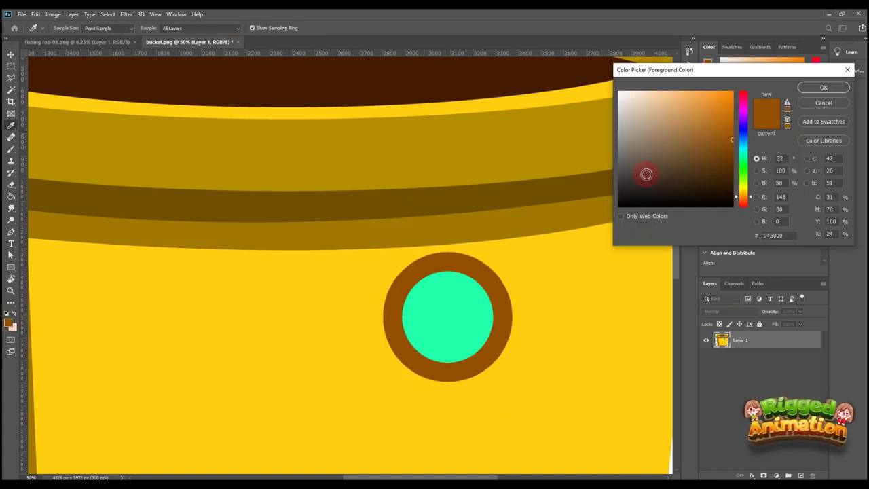
drag(646, 175, 615, 184)
click(823, 87)
click(443, 319)
key(v)
key(ctrl+minus)
key(ctrl+minus)
key(ctrl+minus)
key(ctrl+minus)
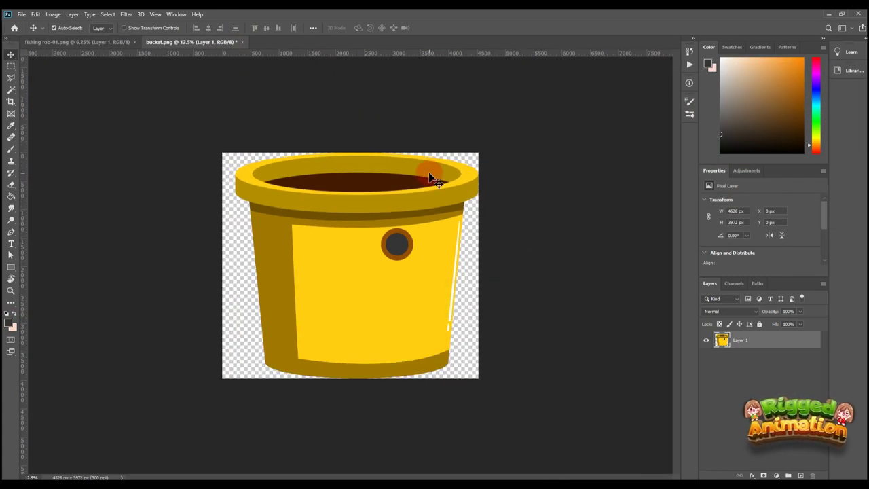
key(ctrl+s)
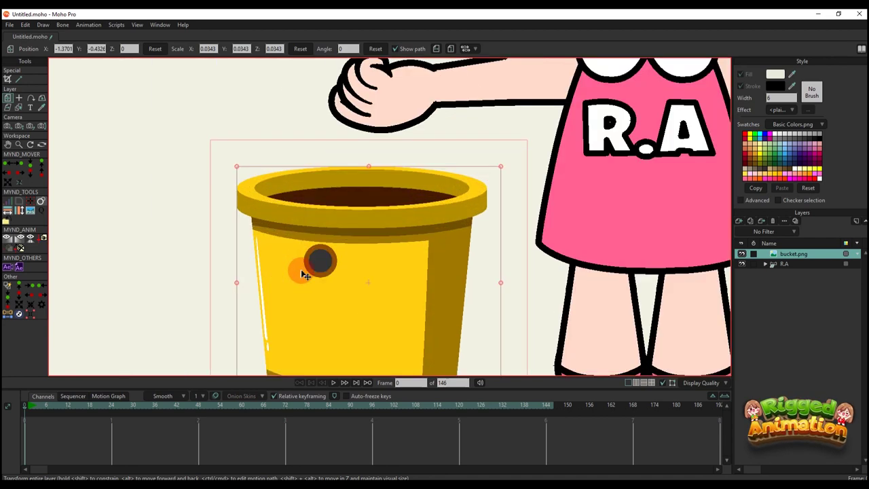
In Moho, expand the R.A group and turn off visibility of its forearmL layer
click(765, 264)
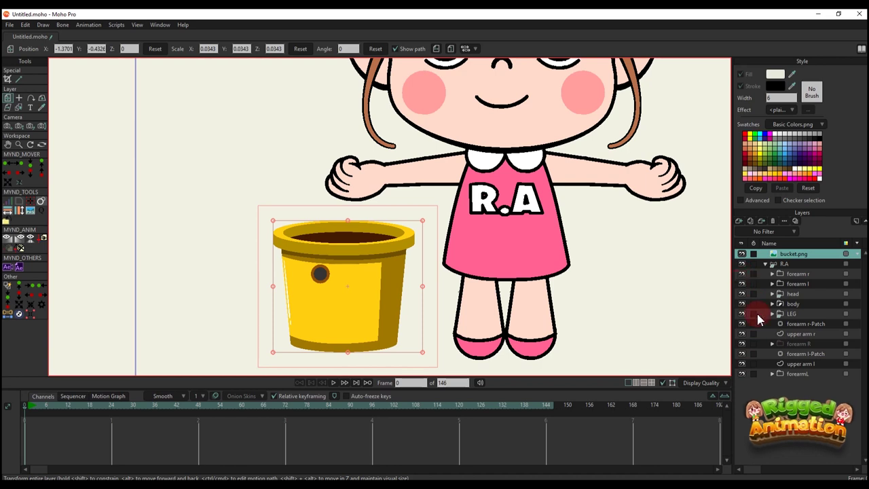
click(793, 375)
right_click(794, 375)
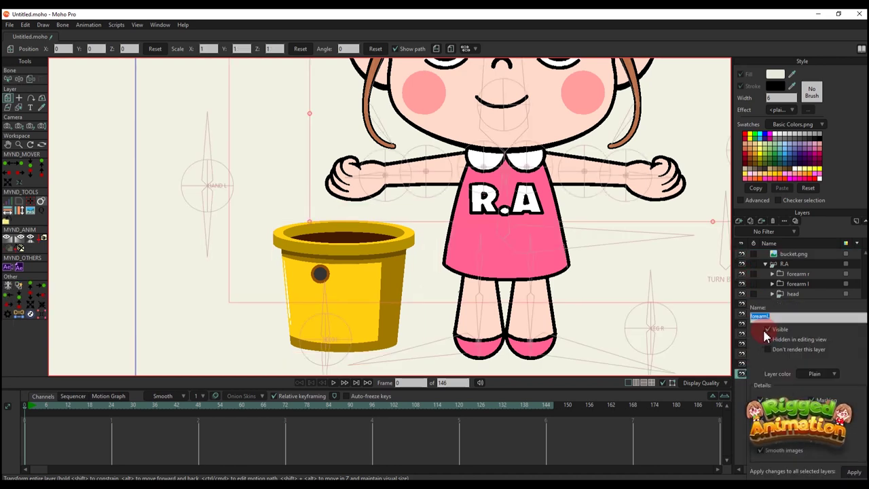
click(762, 330)
Test the girl's left arm by moving its hand and arm bones at frame 4
click(801, 264)
scroll(326, 279, down, 5)
click(39, 406)
key(y)
key(t)
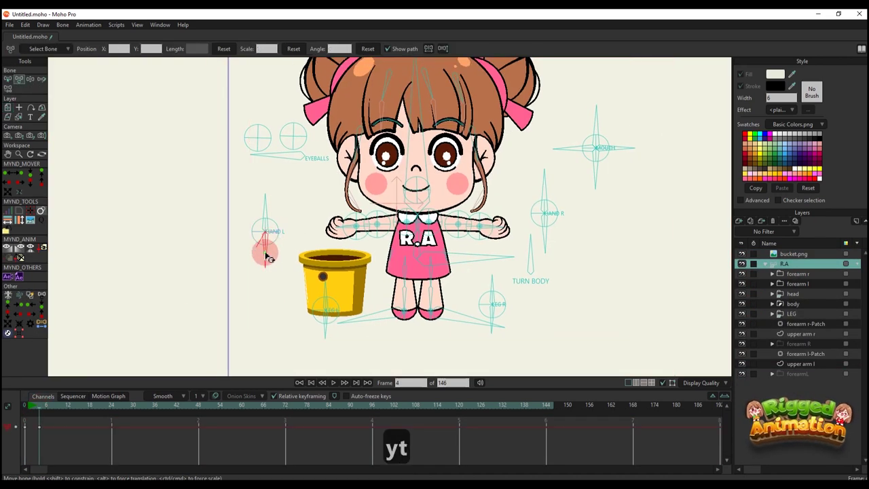
drag(265, 254, 256, 249)
scroll(238, 237, up, 2)
scroll(415, 215, up, 2)
drag(431, 212, 449, 178)
drag(396, 187, 398, 207)
drag(461, 177, 450, 188)
drag(411, 219, 478, 257)
Delete the arm-test keyframes and return to frame 0
drag(111, 451, 9, 406)
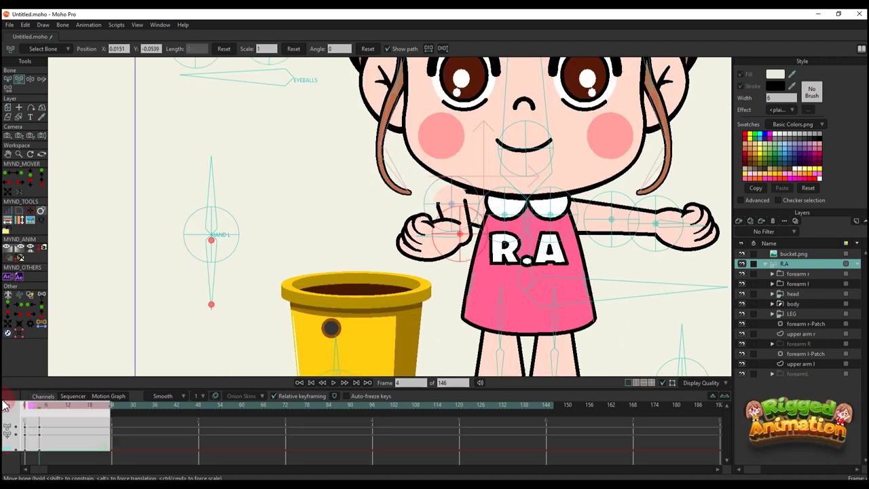
key(Delete)
click(299, 383)
Move the bucket.png layer into the R.A group, between forearm l and head
click(794, 254)
scroll(429, 245, down, 2)
drag(431, 246, 440, 219)
drag(794, 254, 806, 343)
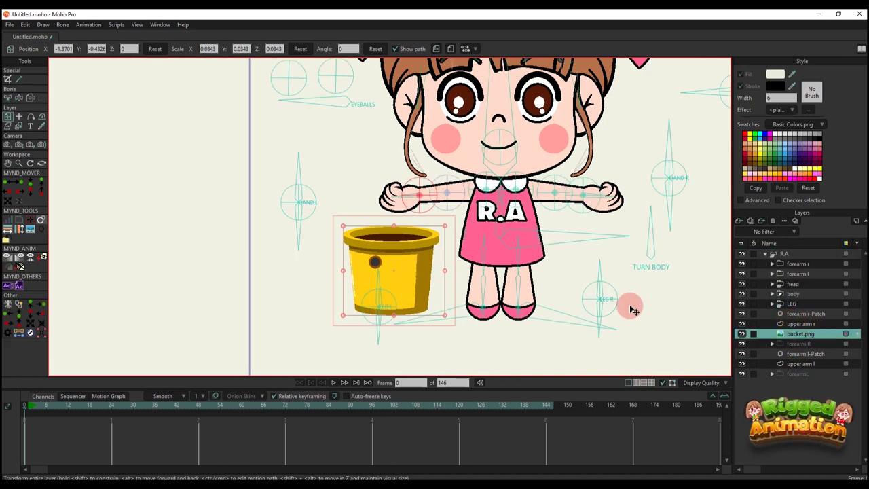
scroll(395, 245, down, 1)
drag(797, 279, 797, 282)
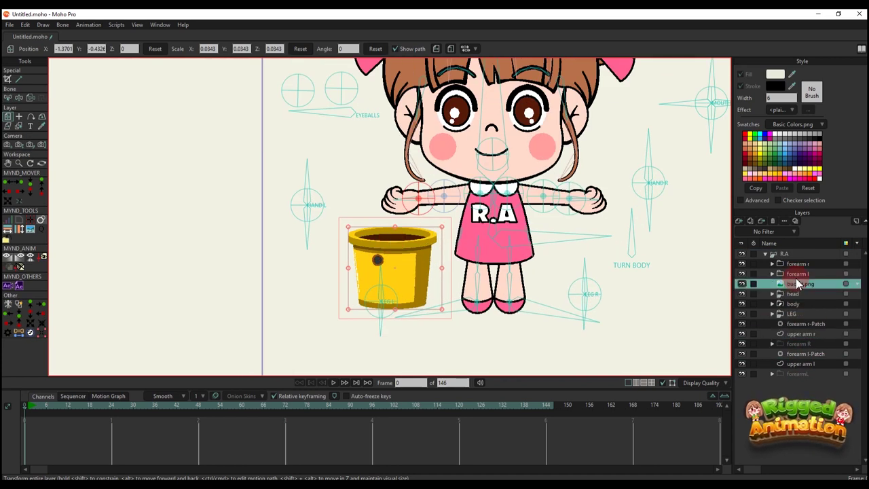
scroll(404, 270, up, 2)
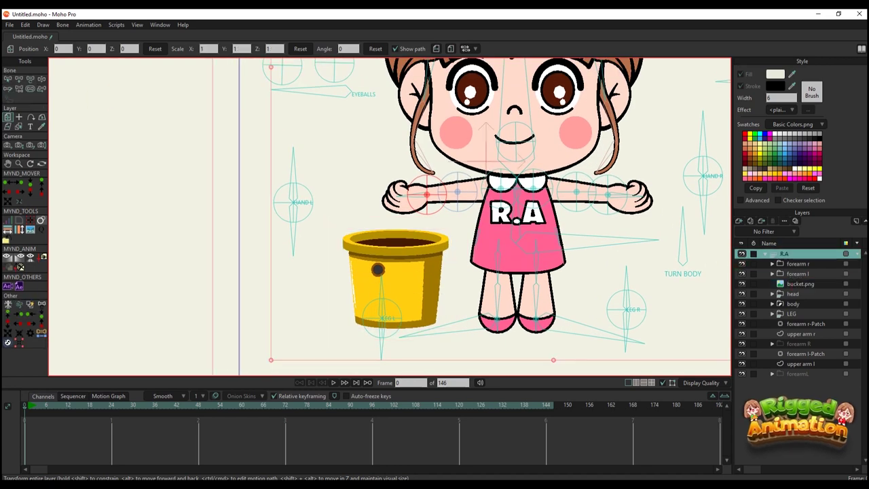
Add a vector layer above bucket.png and draw an open handle curve from the girl's left fist to the bucket's bolt
click(738, 221)
click(747, 231)
click(30, 78)
scroll(432, 136, up, 2)
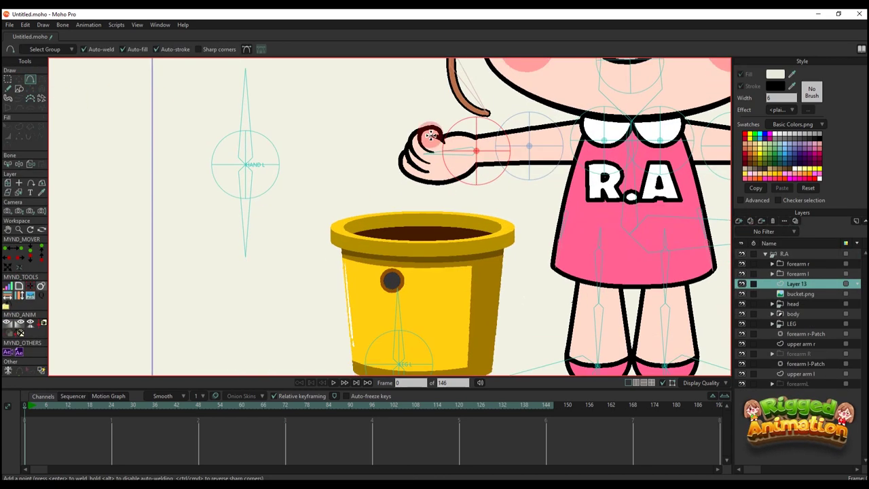
scroll(419, 234, up, 1)
Bend the handle curve smoothly and adjust its points so the lower end sits on the bolt
key(t)
key(c)
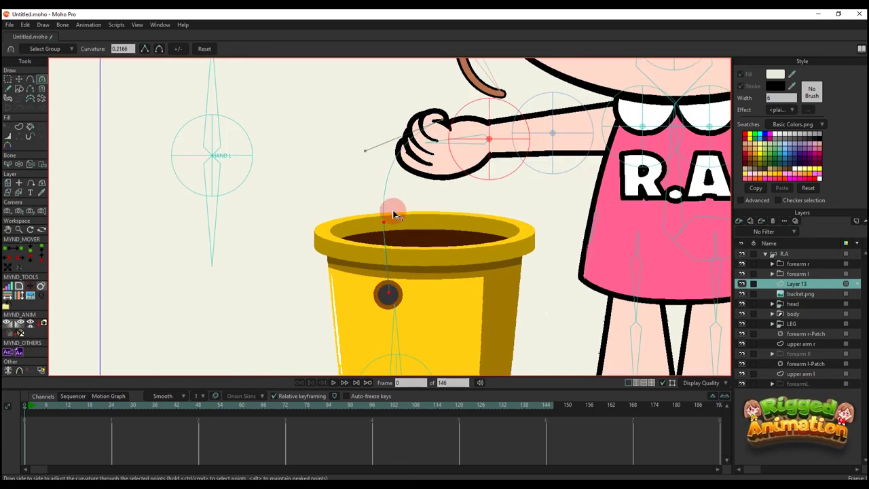
scroll(493, 249, down, 3)
scroll(388, 258, up, 1)
scroll(384, 258, up, 2)
key(t)
key(t)
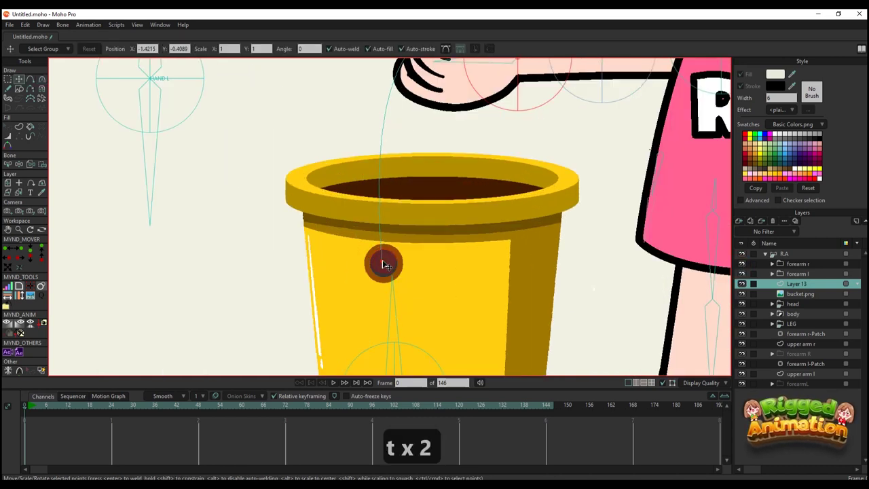
Turn the handle curve into a thick black stroke without fill
click(19, 126)
click(100, 50)
scroll(460, 200, down, 3)
key(q)
scroll(460, 197, up, 2)
key(t)
key(q)
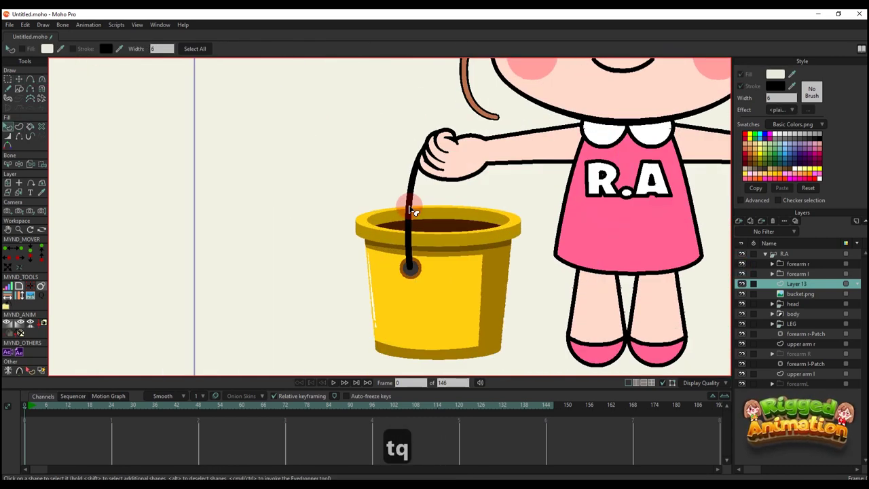
Group Layer 13 and bucket.png together and name the group bucket
key(t)
scroll(415, 182, up, 1)
shift+click(793, 294)
right_click(794, 291)
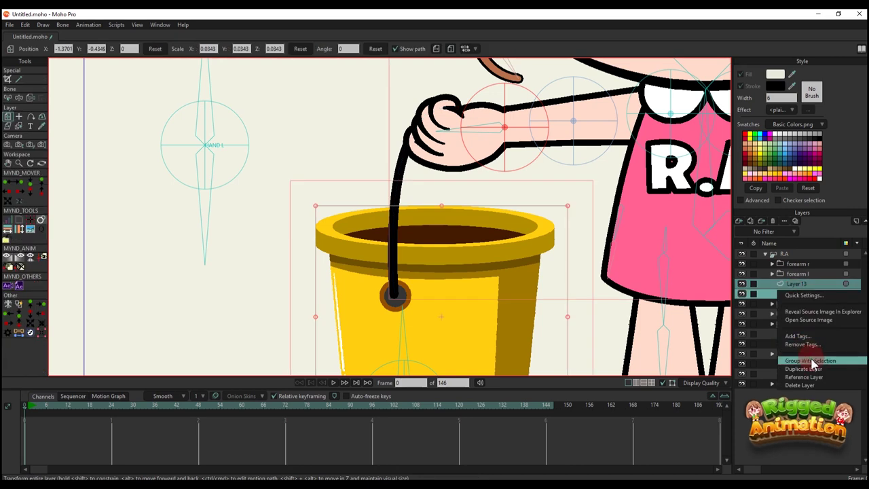
click(812, 359)
double_click(793, 285)
text(bucket)
key(Return)
Move the bucket group above forearm r, first in the R.A group
drag(795, 283, 798, 261)
key(ctrl+z)
scroll(463, 185, down, 3)
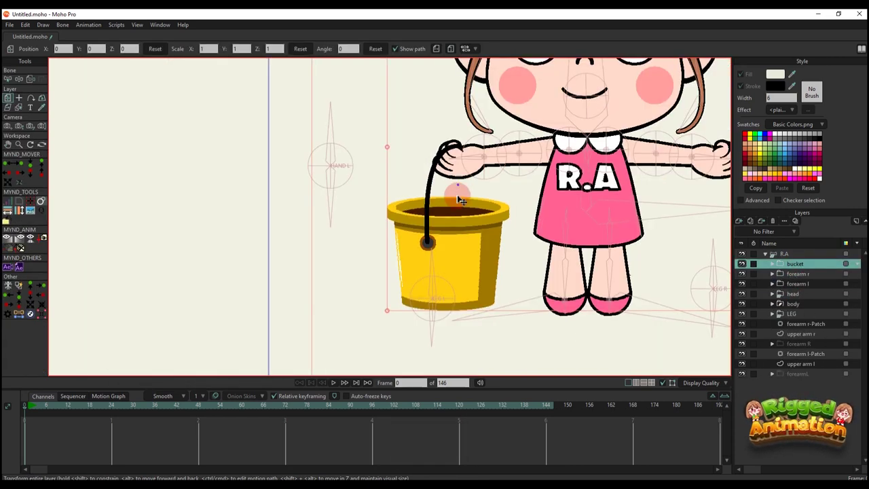
Copy the handle curve from Layer 13 and add a new vector layer below bucket.png in the bucket group
scroll(445, 231, up, 1)
alt+right_click(436, 247)
key(t)
key(ctrl+c)
click(799, 284)
click(740, 221)
click(752, 232)
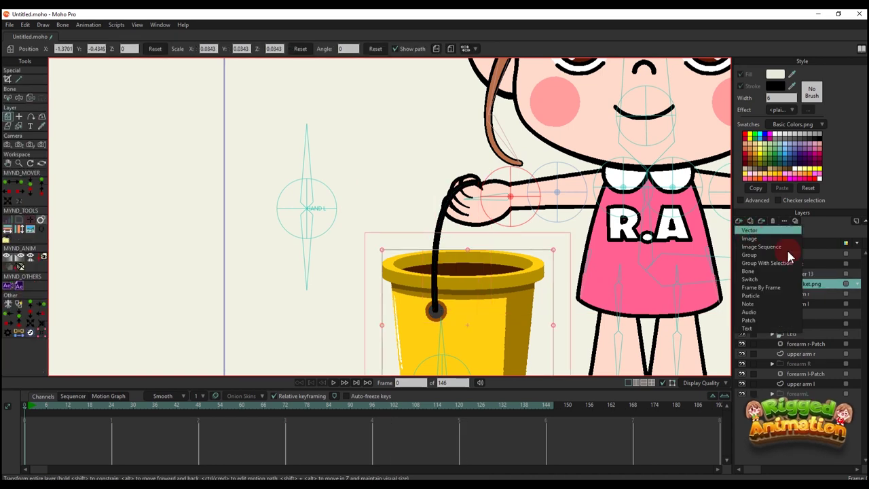
drag(802, 294, 801, 280)
click(801, 294)
Paste the handle curve, mirror it horizontally and place it as the handle's other half, running from the fist to the bucket's far side
key(ctrl+v)
click(475, 48)
drag(481, 201, 519, 215)
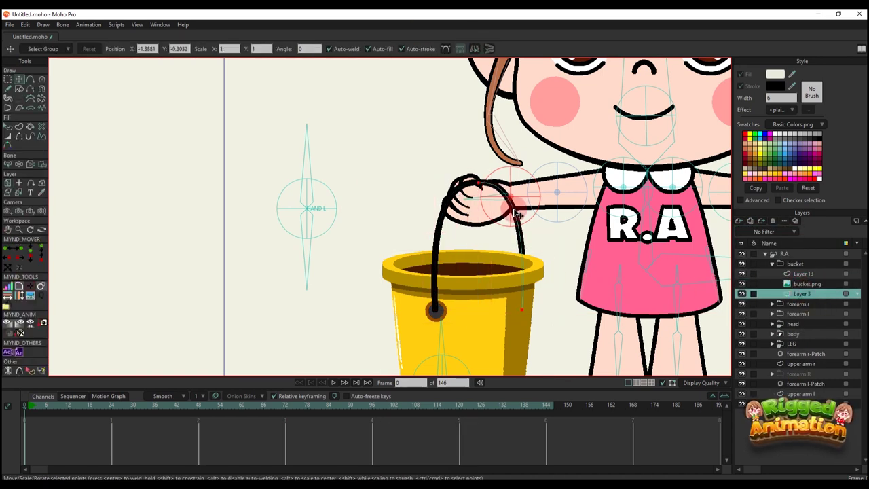
scroll(509, 231, down, 1)
Move Layer 3 out of the bucket group to between forearm l and head
key(q)
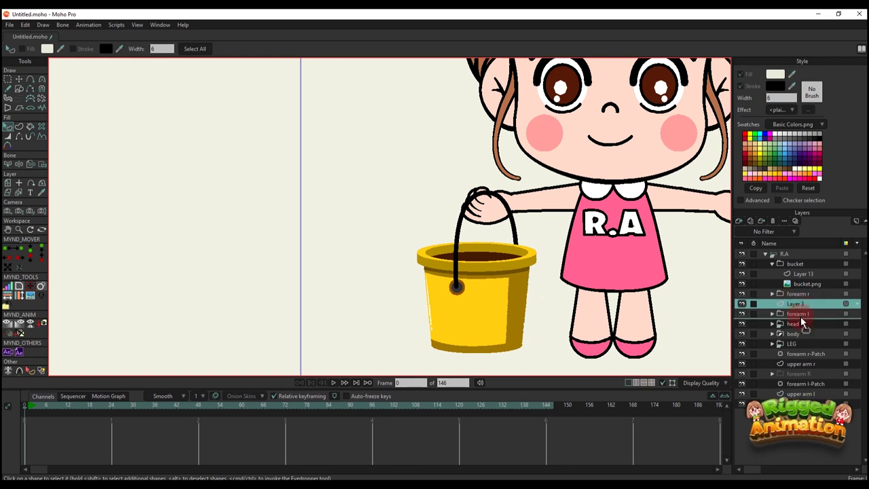
drag(802, 322, 801, 319)
scroll(505, 239, down, 3)
scroll(509, 243, up, 3)
Add a bone from the left hand bone down into the bucket and adjust its strength
click(783, 254)
scroll(504, 223, down, 3)
scroll(491, 218, up, 3)
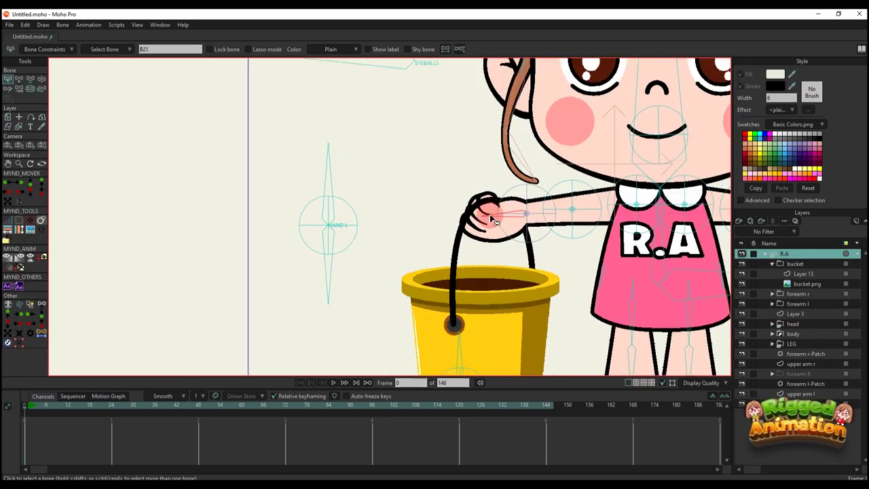
scroll(491, 217, up, 2)
key(a)
drag(480, 182, 480, 285)
key(s)
drag(506, 234, 489, 226)
Duplicate the rear handle layer, Layer 3, and place the copy in the bucket group below bucket.png
alt+right_click(448, 247)
scroll(449, 235, down, 2)
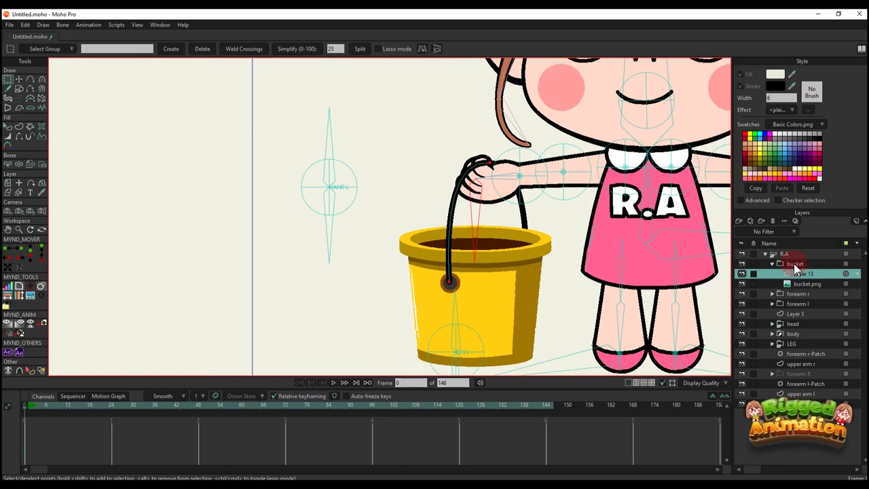
click(795, 265)
click(772, 263)
click(788, 294)
click(772, 264)
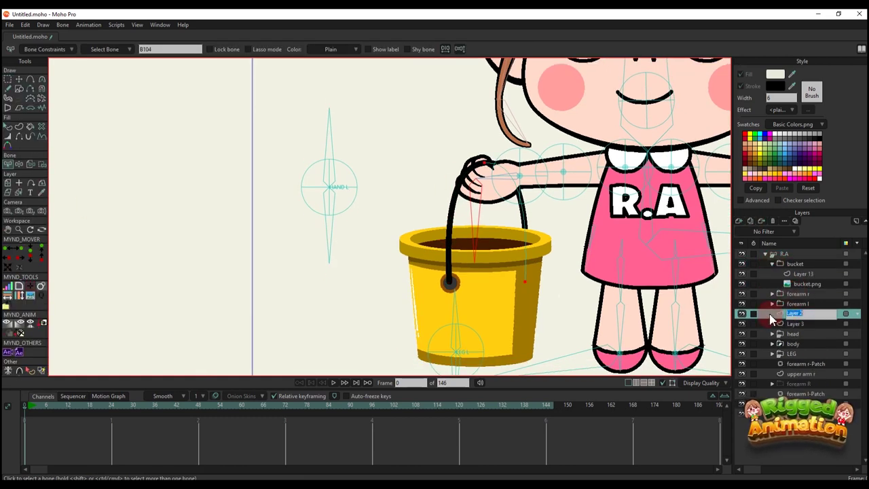
drag(799, 294, 800, 294)
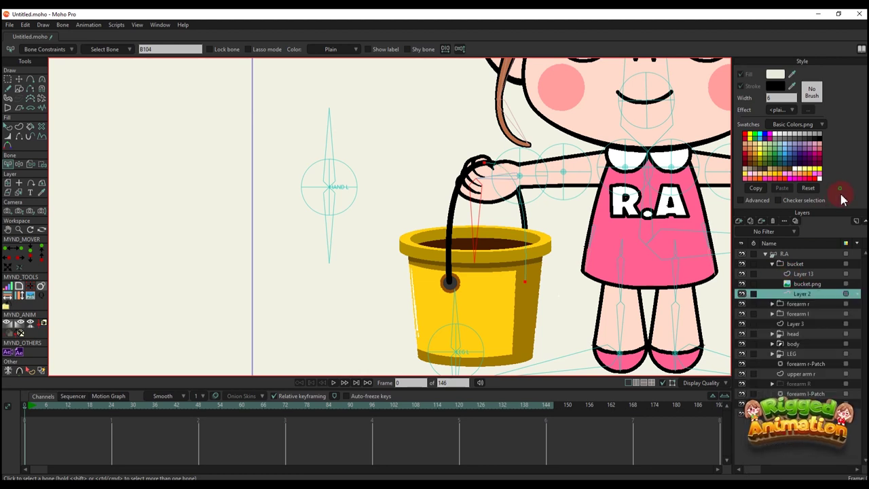
click(772, 263)
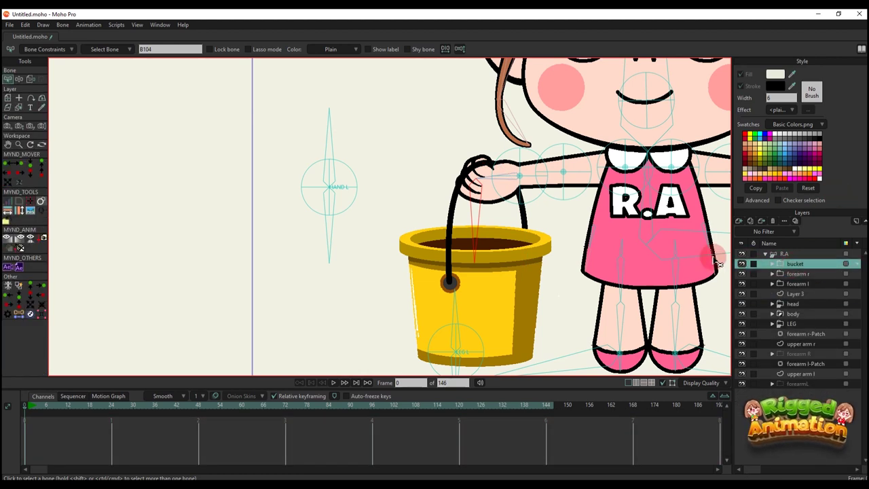
Bind the bucket group and the rear handle in Layer 3 to the new bucket bone
click(31, 79)
scroll(541, 224, up, 1)
alt+right_click(504, 209)
key(b)
key(b)
click(455, 210)
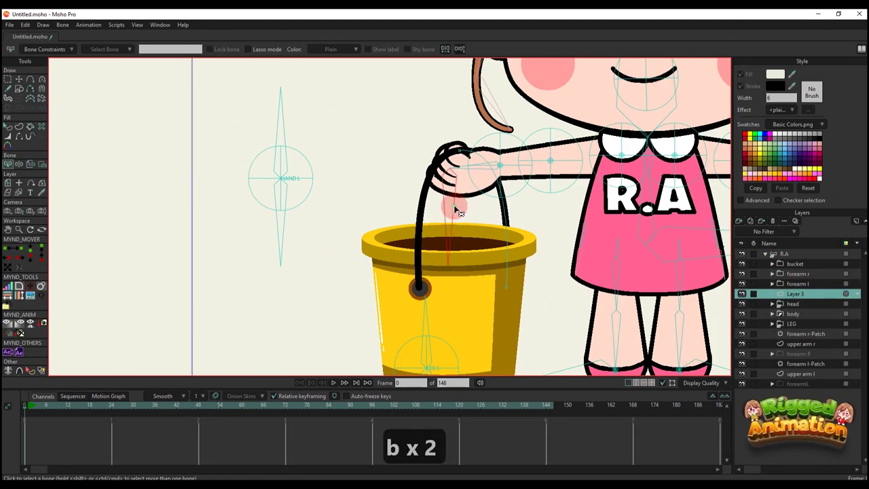
key(i)
scroll(459, 216, down, 3)
drag(434, 160, 529, 325)
Go to the first animation frames and rotate the HEAD TURN control so the girl's head faces sideways
click(785, 255)
click(766, 254)
click(28, 405)
scroll(217, 296, down, 5)
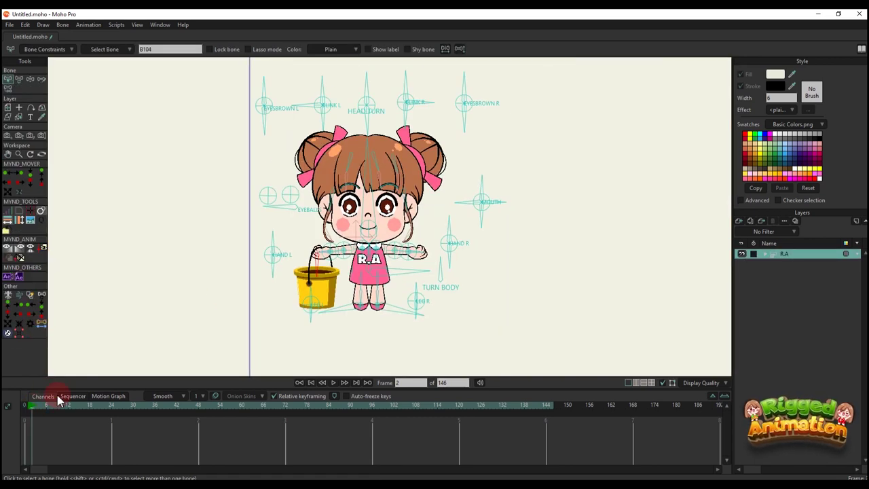
scroll(380, 227, up, 1)
key(t)
drag(450, 78, 478, 106)
scroll(459, 204, down, 1)
Rotate the TURN BODY control to 0 degrees on frame 1 so the girl's body faces sideways
scroll(426, 276, up, 6)
click(444, 182)
key(t)
mouse_move(442, 197)
mouse_down()
mouse_move(441, 214)
mouse_move(442, 196)
mouse_up()
scroll(371, 219, down, 4)
drag(604, 226, 610, 258)
scroll(411, 194, up, 2)
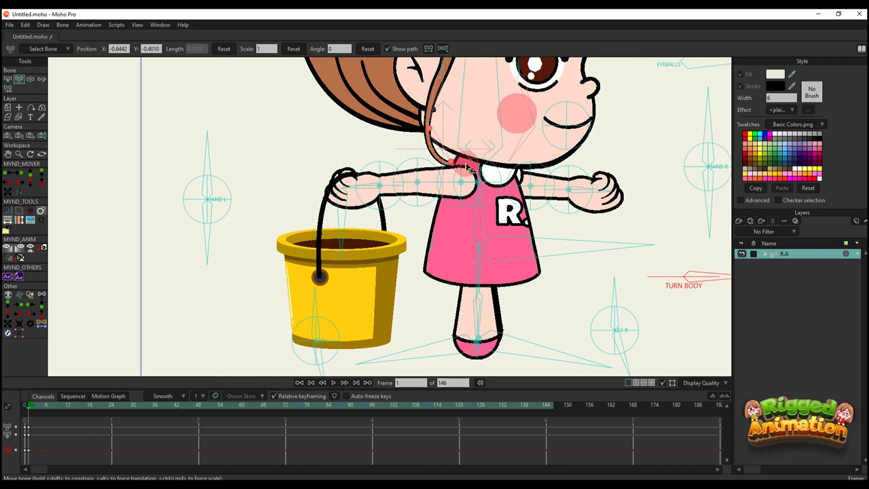
Bend the left arm down on frame 1 so the hand holds the bucket in front of the dress
drag(466, 171, 462, 150)
scroll(407, 180, down, 3)
drag(418, 174, 504, 248)
scroll(414, 204, up, 2)
scroll(466, 228, up, 3)
drag(537, 231, 533, 210)
drag(557, 238, 504, 305)
scroll(508, 255, down, 3)
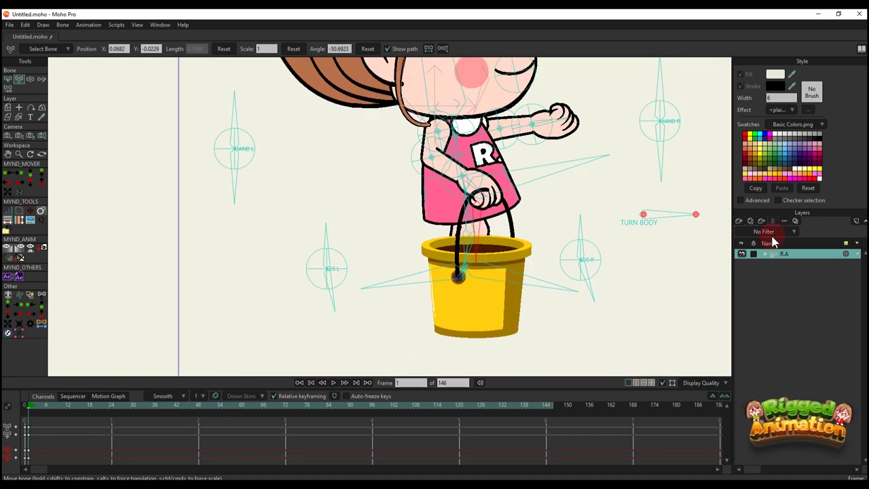
Return to frame 0 and move the bucket group directly below forearm l
click(766, 254)
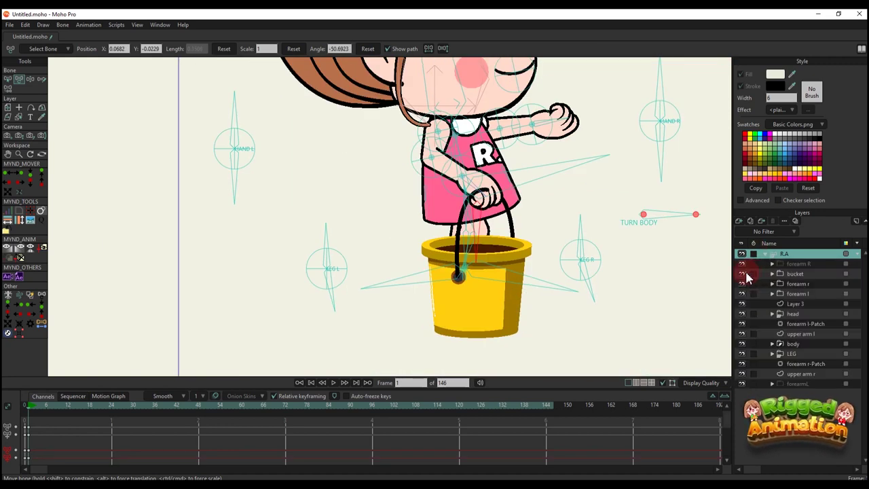
click(796, 274)
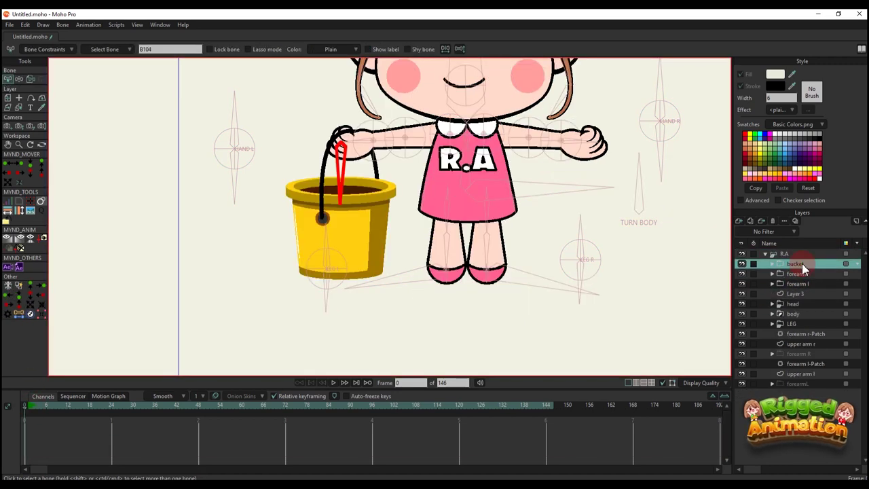
drag(796, 273, 796, 293)
Reposition the bucket-carrying hand of the R.A rig on frame 2
click(784, 253)
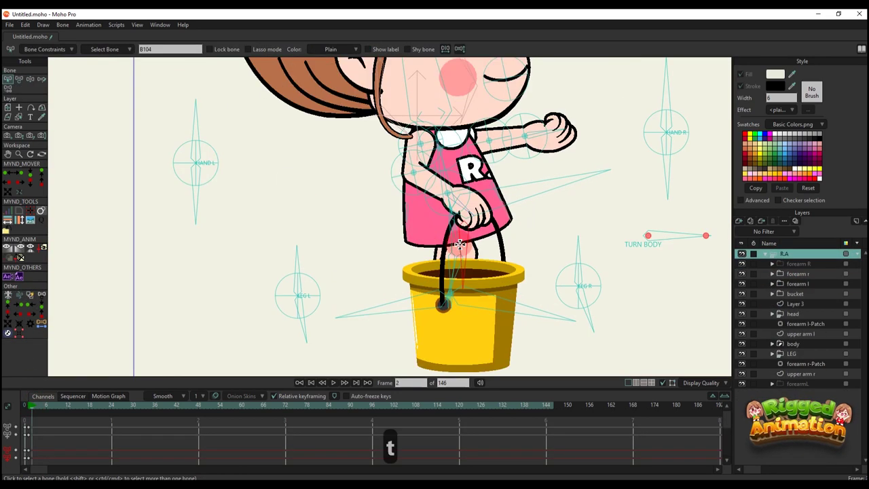
key(t)
scroll(459, 245, up, 1)
drag(461, 250, 461, 245)
scroll(465, 238, down, 3)
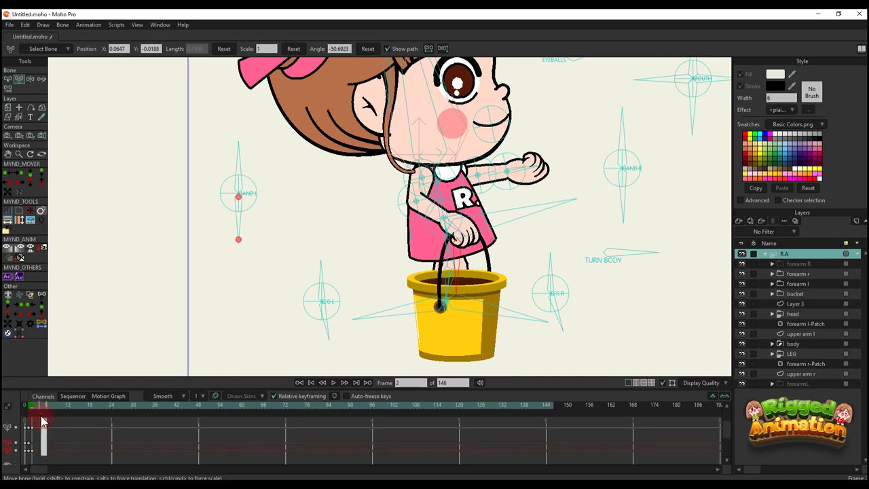
Clear the keyframes at frame 2 and freeze the rig's pose on frame 1
drag(39, 434, 28, 423)
key(ctrl+f)
scroll(471, 255, down, 5)
scroll(462, 186, up, 7)
key(y)
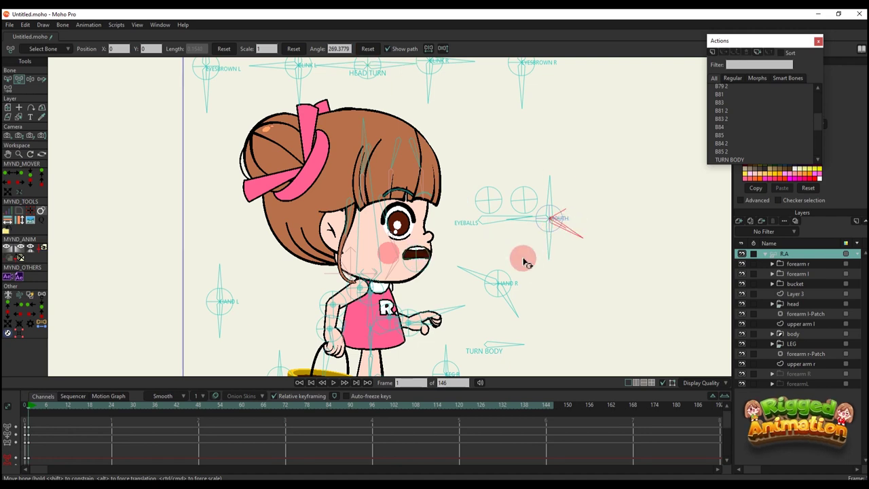
Rotate the MOUTH control on frame 1 to give the girl an open smile and close the Actions window
scroll(533, 218, up, 2)
drag(533, 219, 542, 249)
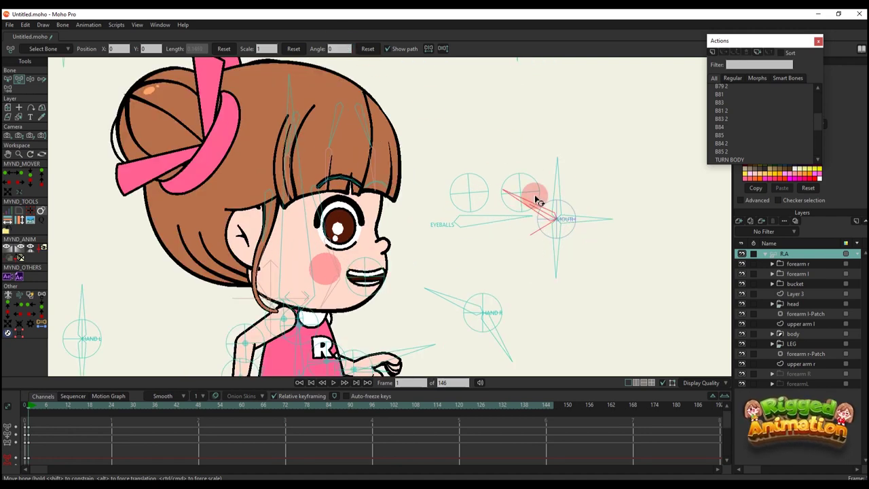
drag(548, 179, 517, 194)
scroll(517, 194, down, 4)
click(819, 41)
scroll(475, 154, down, 1)
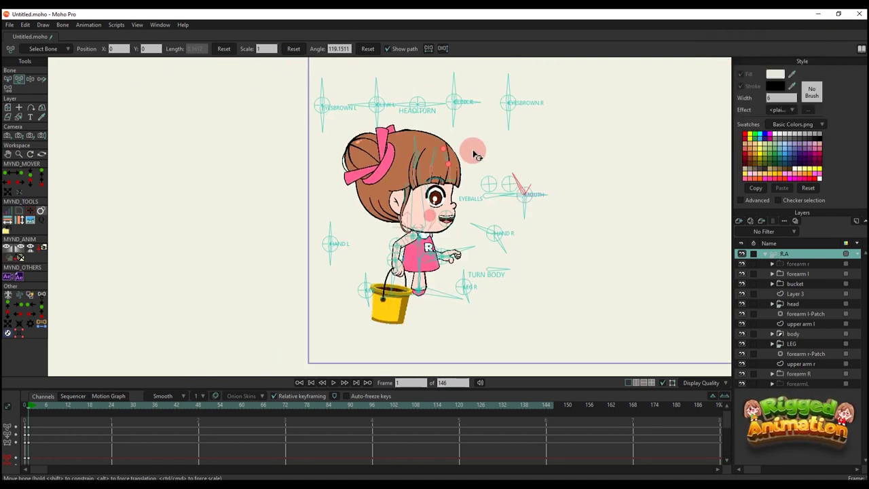
Try the BLINK R and EYESBROWN R controls and set BLINK R to about 76 degrees for a cheerful eye
scroll(356, 88, up, 2)
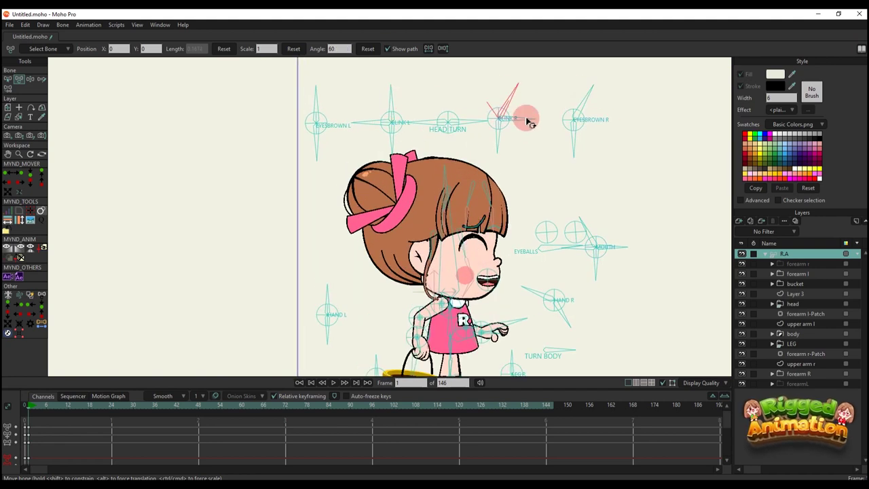
key(ctrl+z)
scroll(487, 211, down, 2)
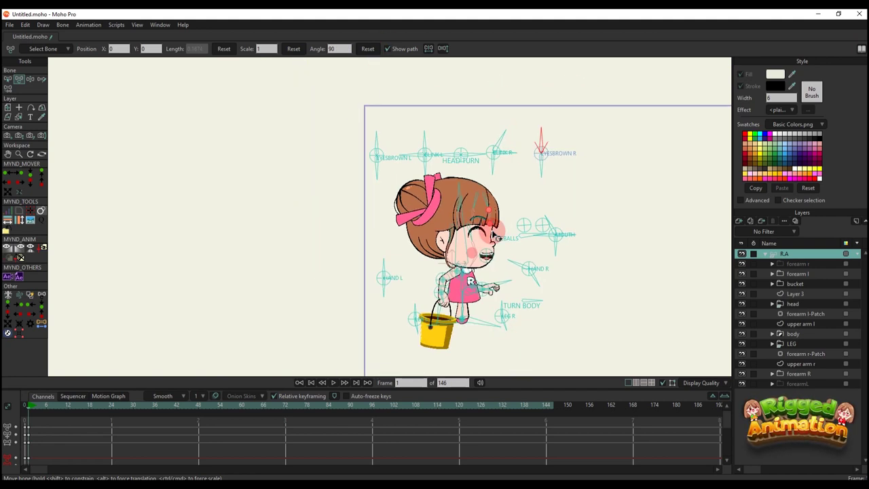
scroll(506, 204, up, 2)
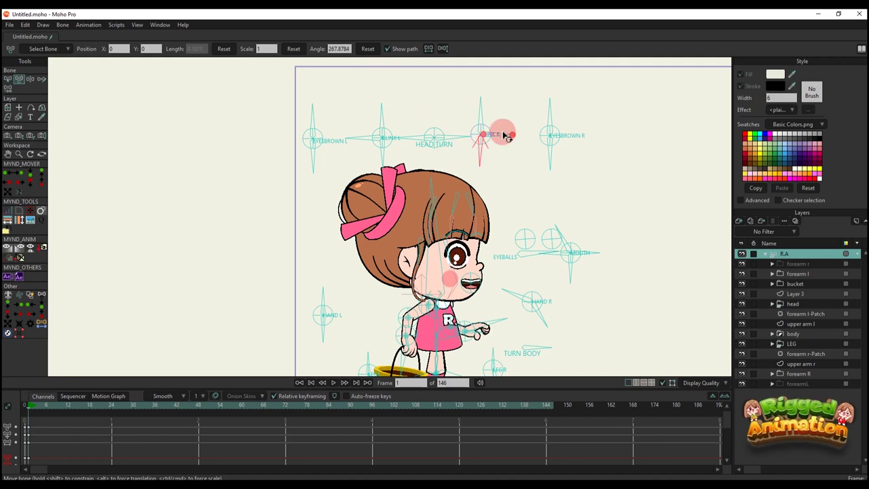
scroll(581, 157, up, 2)
click(580, 157)
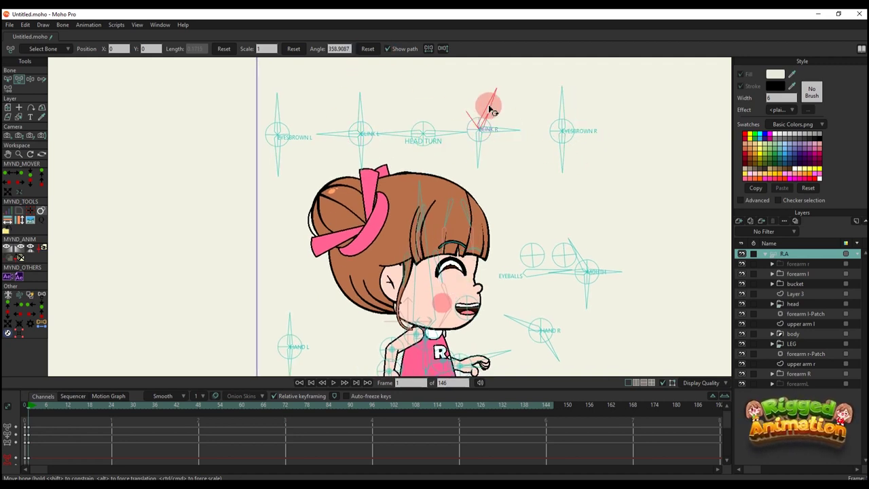
scroll(481, 116, down, 2)
scroll(487, 97, up, 2)
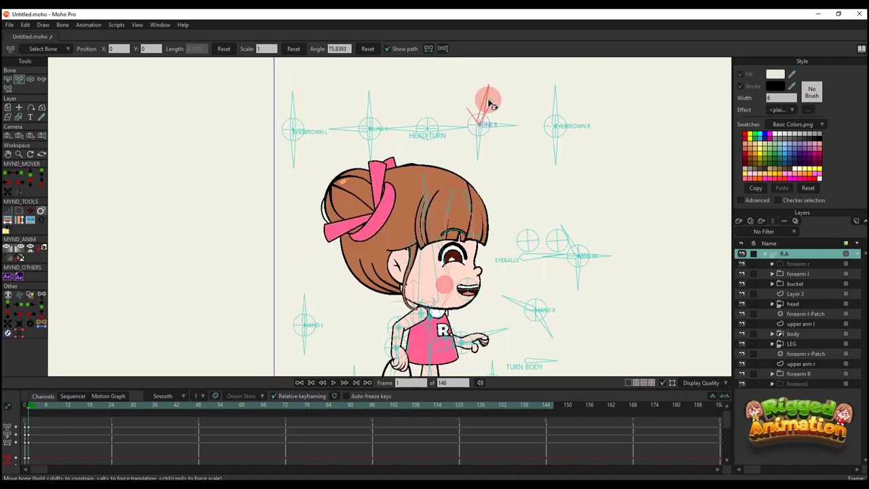
scroll(510, 248, up, 2)
scroll(413, 312, up, 2)
Move the leg control bone forward on frame 1 to spread the girl's feet into a walking stance
click(413, 312)
drag(407, 299, 466, 311)
scroll(432, 282, down, 5)
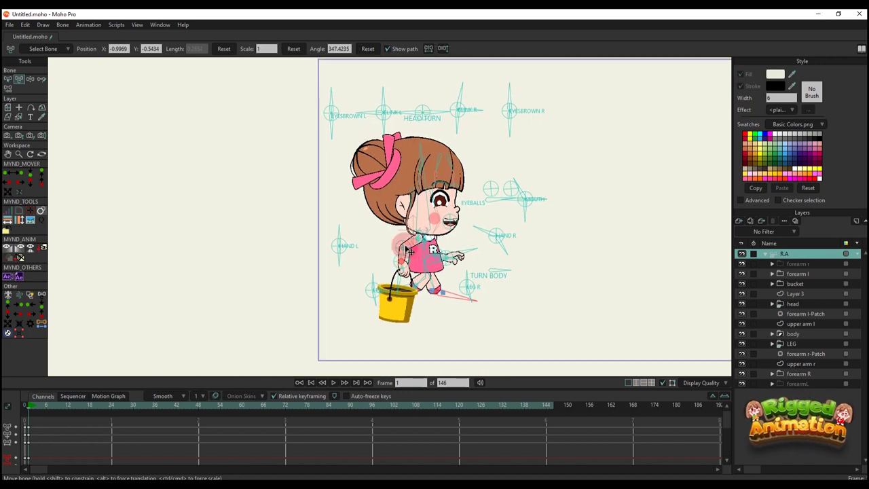
Swing the girl's left arm backward on frame 1 so the bucket trails behind her
scroll(413, 244, up, 6)
drag(385, 237, 370, 215)
scroll(373, 216, down, 2)
drag(367, 292, 358, 273)
scroll(467, 252, down, 4)
scroll(496, 275, up, 4)
Fine-tune the feet and body bones on frame 1 to finish the walking pose
drag(513, 244, 513, 258)
drag(444, 263, 459, 261)
drag(452, 161, 443, 162)
scroll(448, 183, down, 3)
scroll(469, 224, up, 2)
click(478, 236)
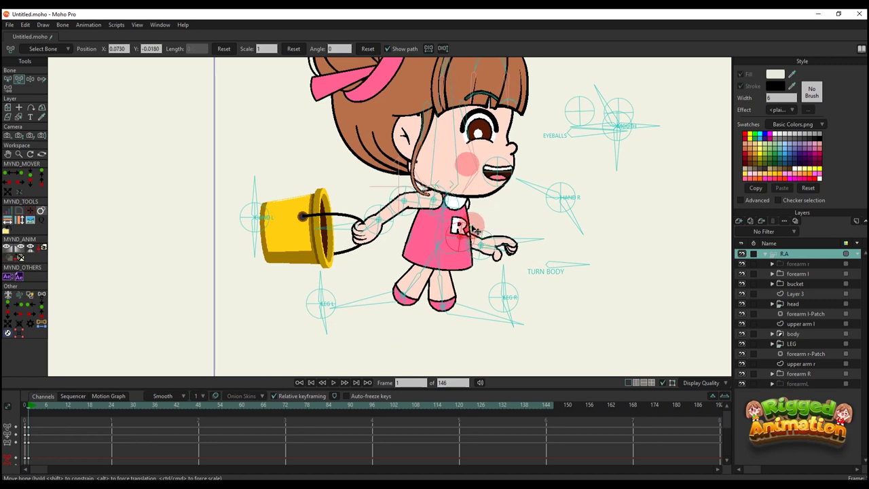
scroll(483, 239, down, 4)
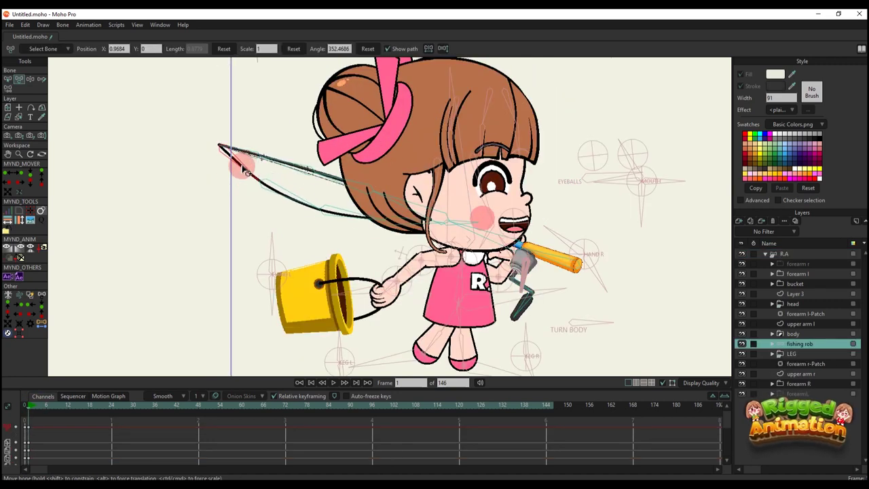
Enable bone dynamics on the fishing rod's bones with a torque force of 2
key(b)
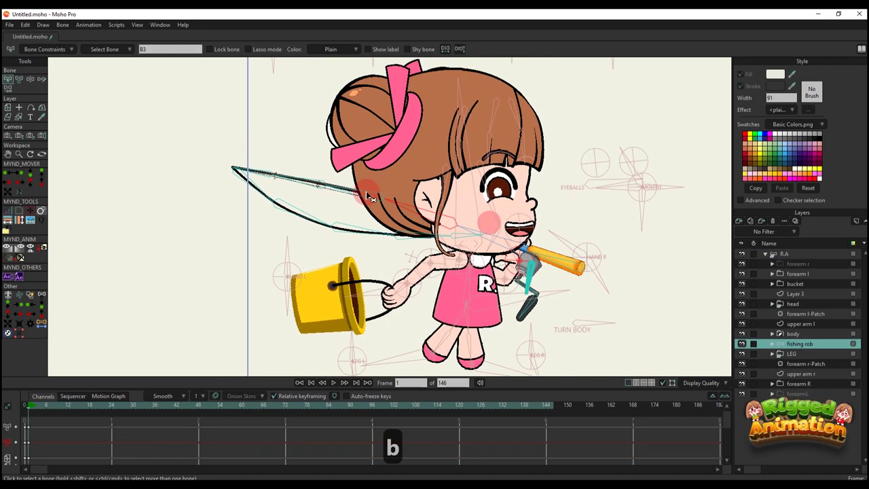
scroll(266, 173, up, 1)
click(42, 50)
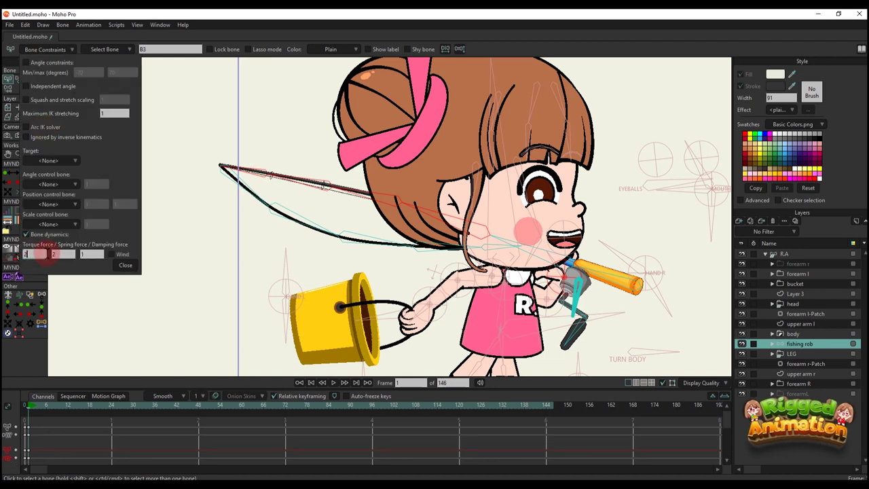
click(125, 265)
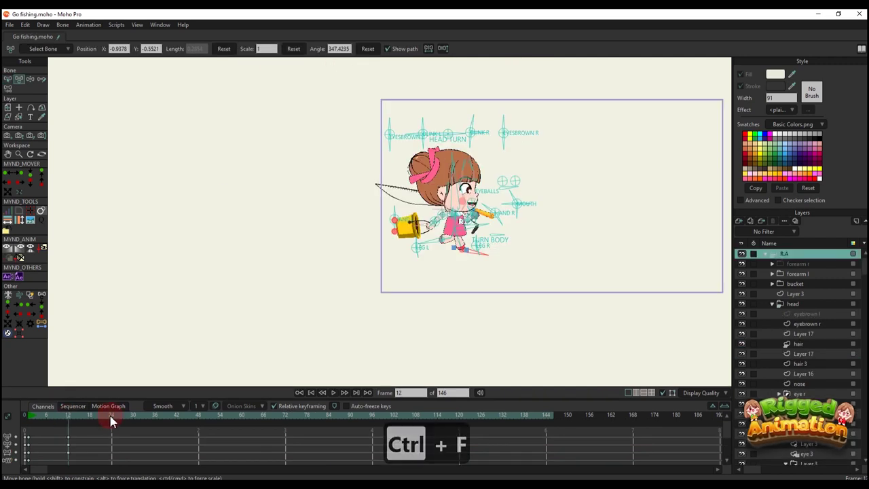
Reposition the girl's feet on frame 12 for the next walking stride and scrub the timeline from frame 1 to check it
scroll(405, 231, up, 4)
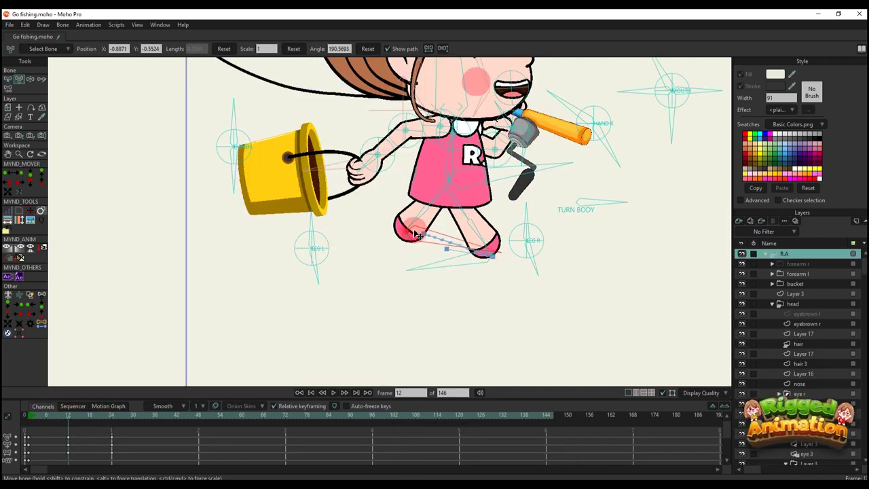
click(417, 231)
scroll(416, 231, down, 3)
click(30, 417)
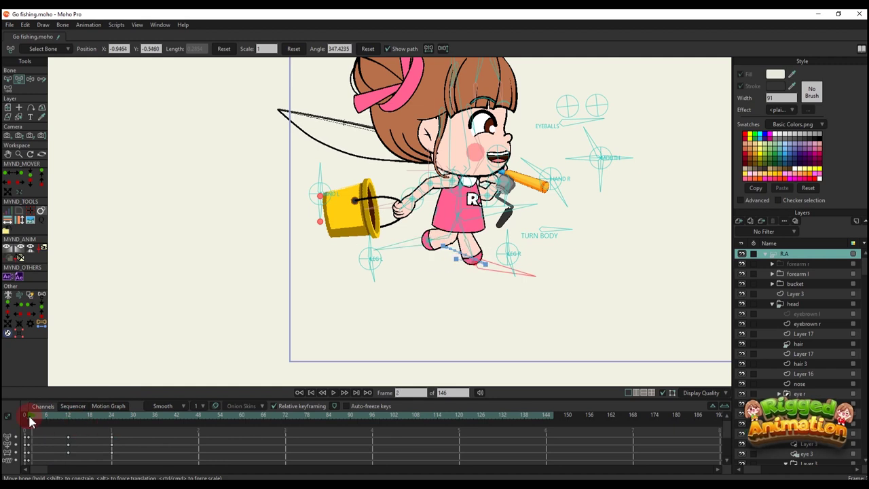
click(29, 421)
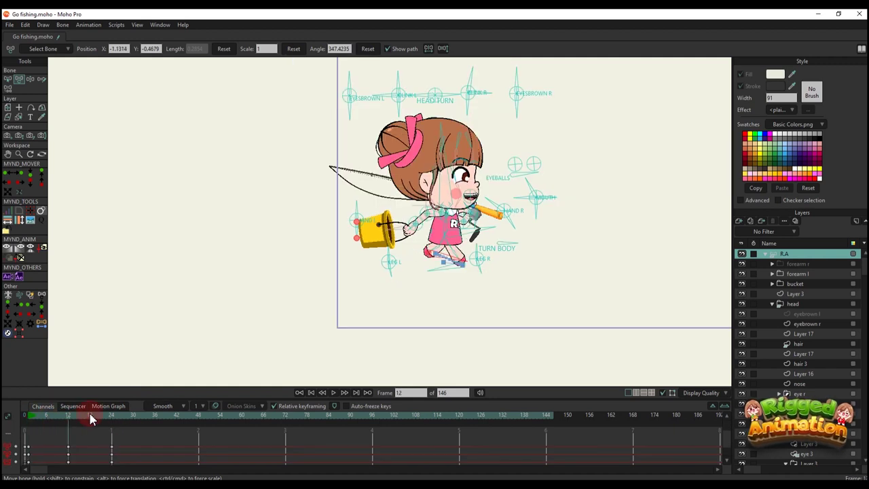
Raise the girl's body bone on frame 6 and copy that keyframe to frame 18
click(46, 415)
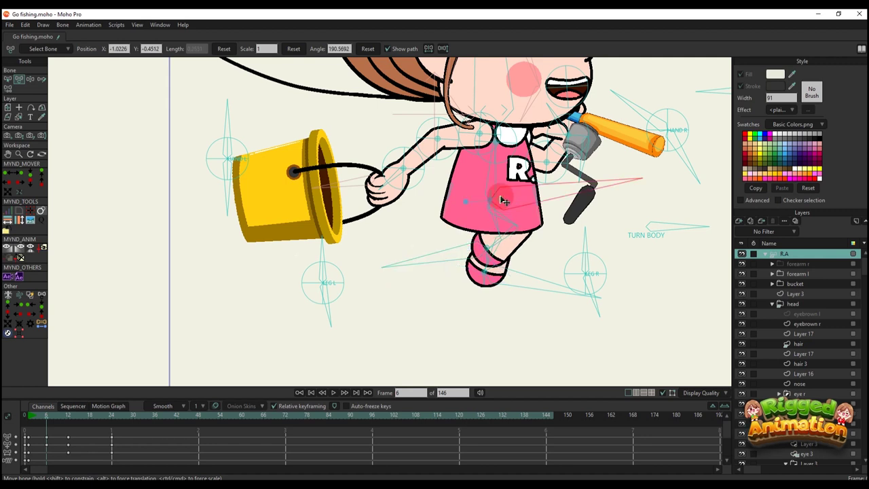
drag(501, 199, 503, 186)
click(48, 448)
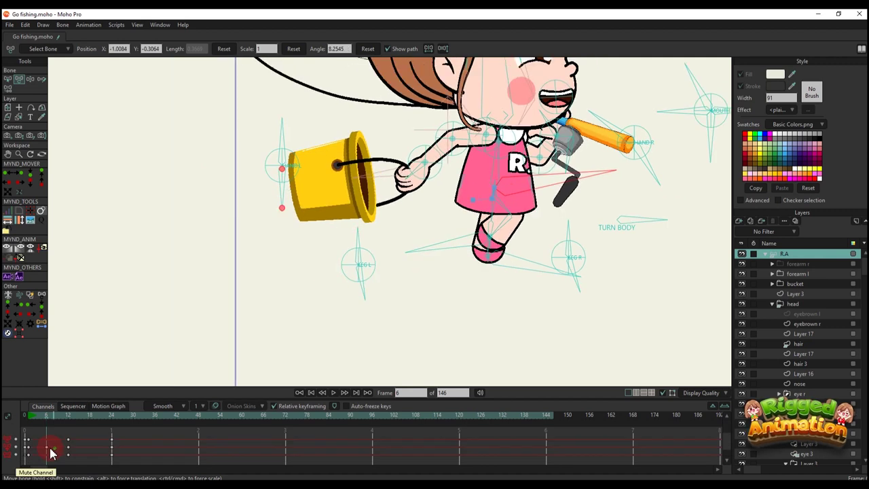
key(ctrl+c)
click(89, 416)
key(ctrl+v)
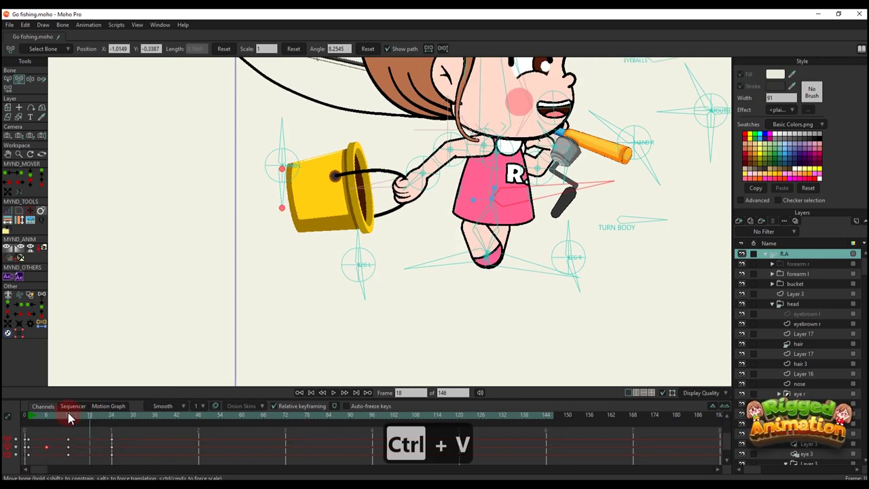
Lift the girl's rear foot on frame 18 as it passes the standing leg
click(39, 416)
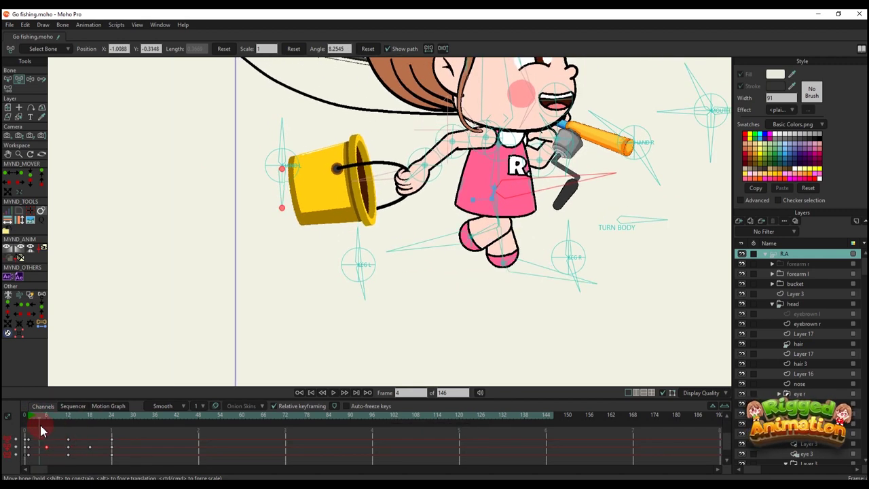
click(68, 444)
drag(43, 417, 68, 436)
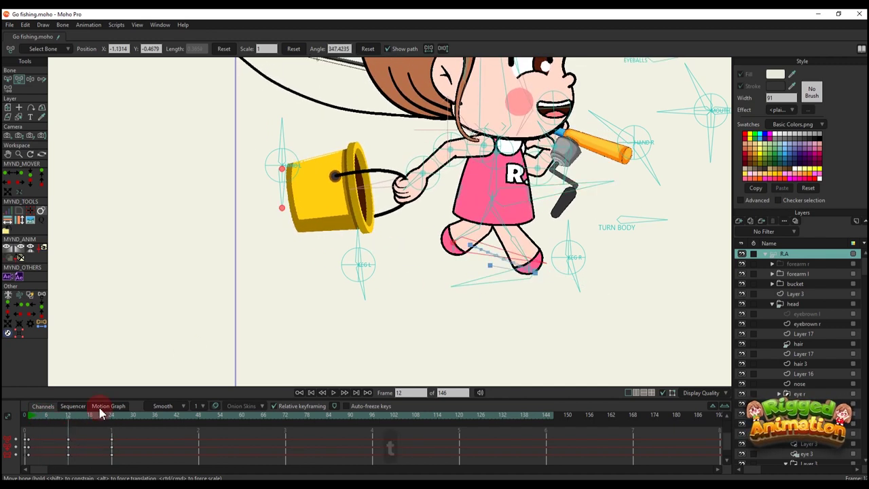
click(90, 415)
scroll(503, 252, up, 3)
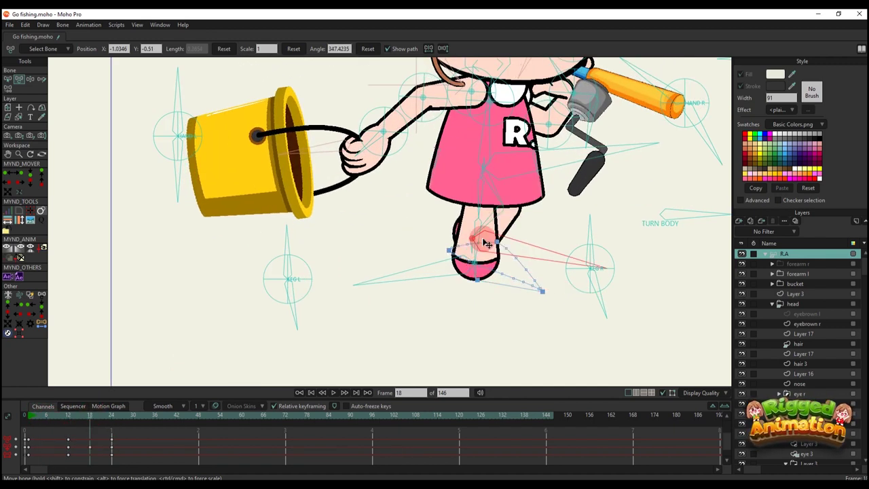
drag(486, 238, 487, 235)
scroll(486, 224, down, 3)
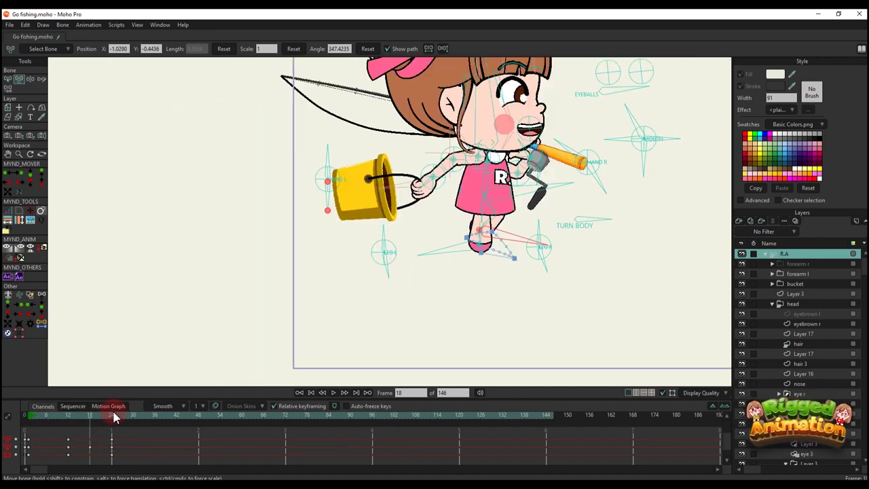
Lean the girl's body forward on frame 6, copy the keyframe to frame 18 and play the walk
drag(113, 416, 47, 420)
scroll(510, 188, up, 2)
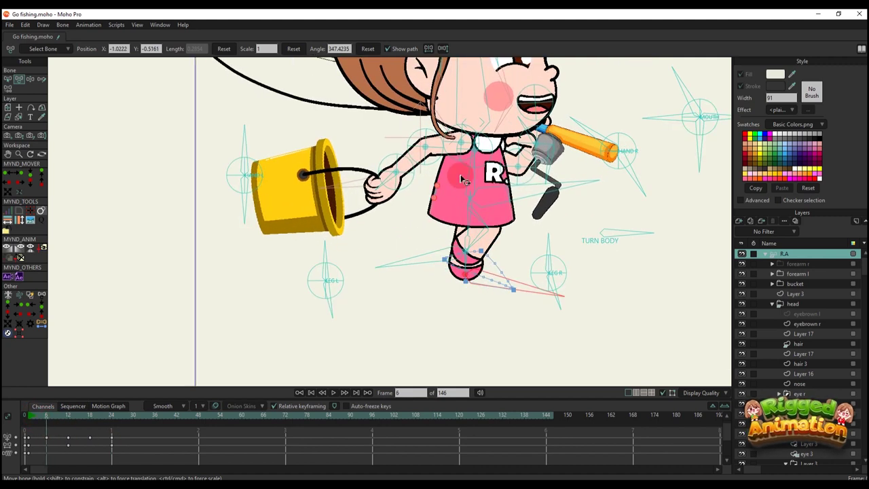
drag(500, 189, 501, 195)
drag(46, 417, 46, 430)
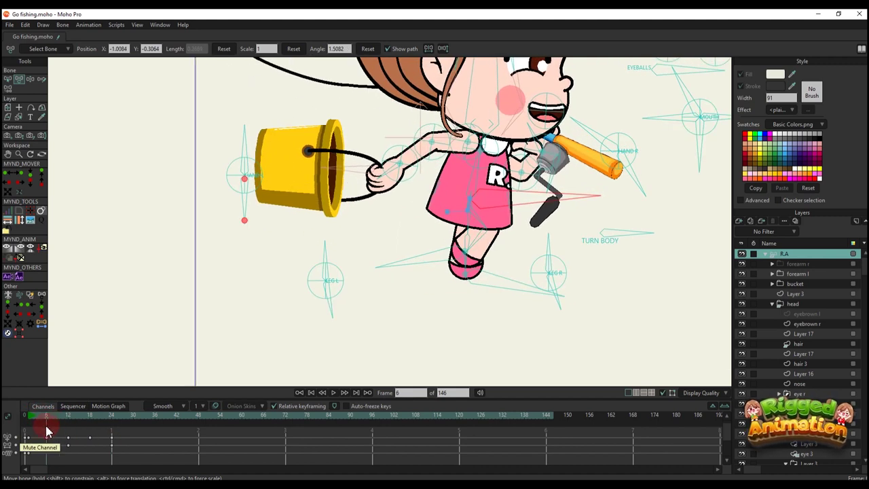
scroll(44, 443, down, 1)
key(ctrl+c)
click(89, 421)
key(ctrl+v)
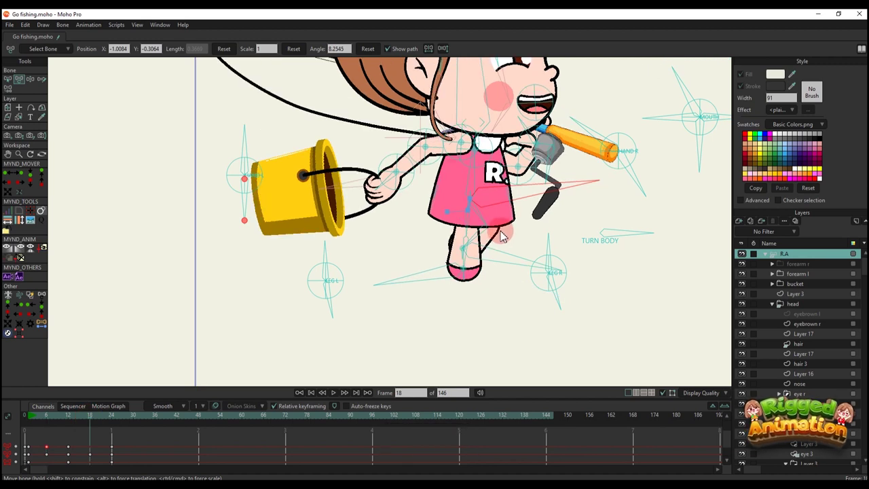
click(31, 416)
key(space)
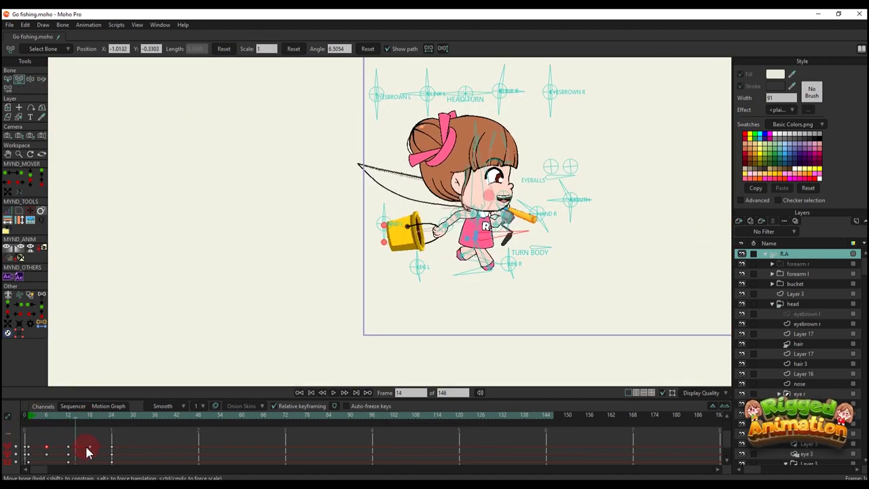
Set the walk's last keyframes on frame 24 to Cycle interpolation with an absolute return to frame 2
click(46, 420)
click(112, 439)
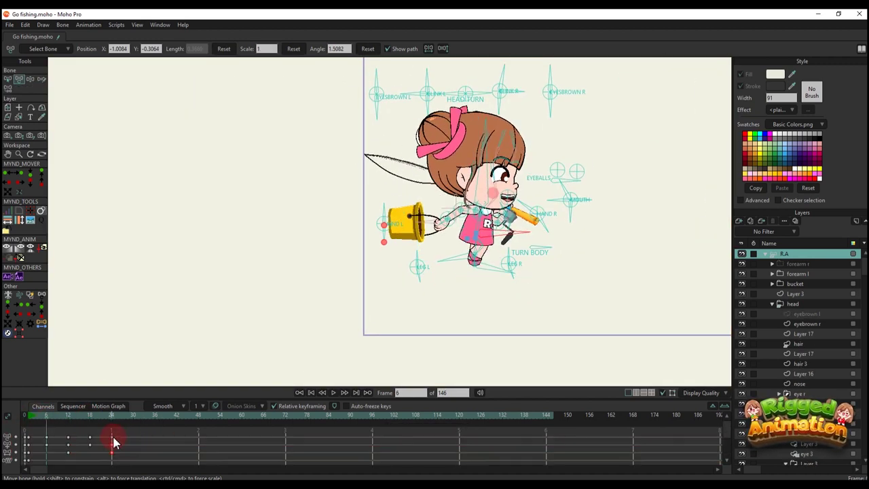
right_click(112, 438)
click(127, 415)
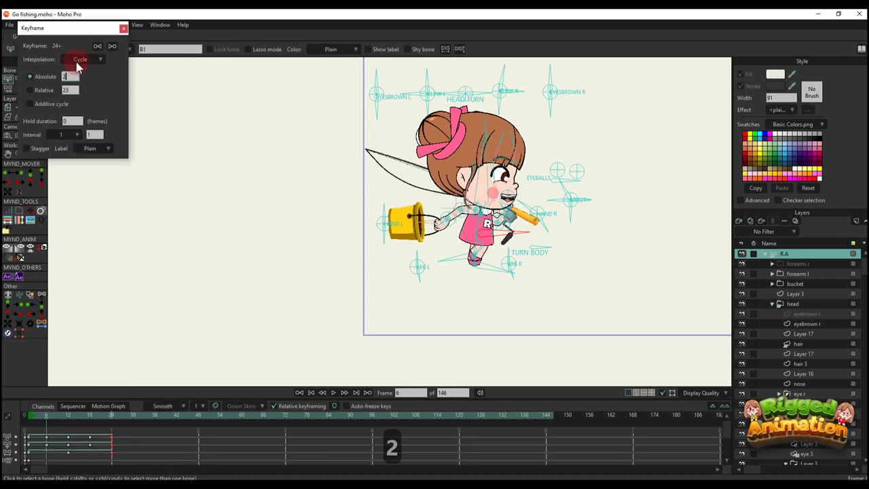
click(124, 28)
Enlarge the timeline, rescale all the walk keyframes to end on frame 12 and play the faster cycle
scroll(120, 462, down, 3)
drag(130, 444, 23, 394)
scroll(121, 446, down, 2)
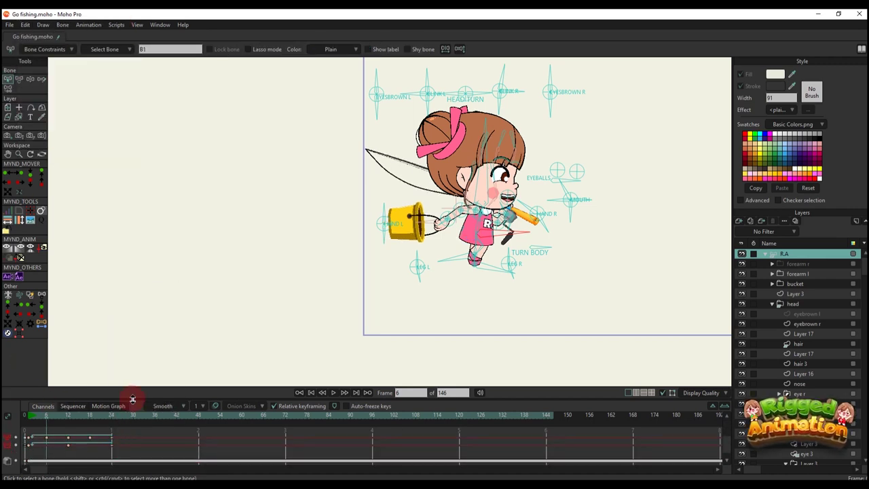
drag(133, 399, 132, 363)
drag(135, 441, 26, 377)
scroll(74, 406, up, 2)
drag(112, 401, 70, 402)
key(space)
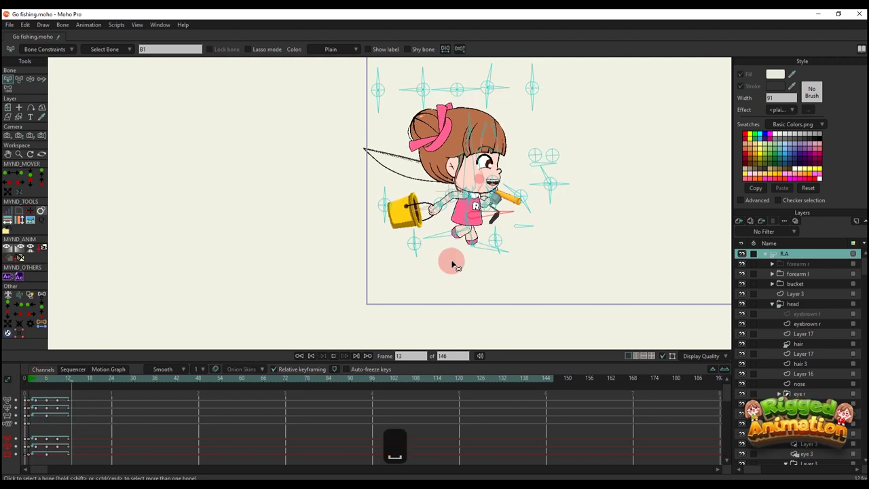
Try stretching all the walk keyframes to end at about frame 17 and play the slower cycle
key(space)
scroll(89, 445, down, 2)
drag(89, 446, 26, 390)
scroll(61, 402, up, 2)
drag(69, 402, 82, 402)
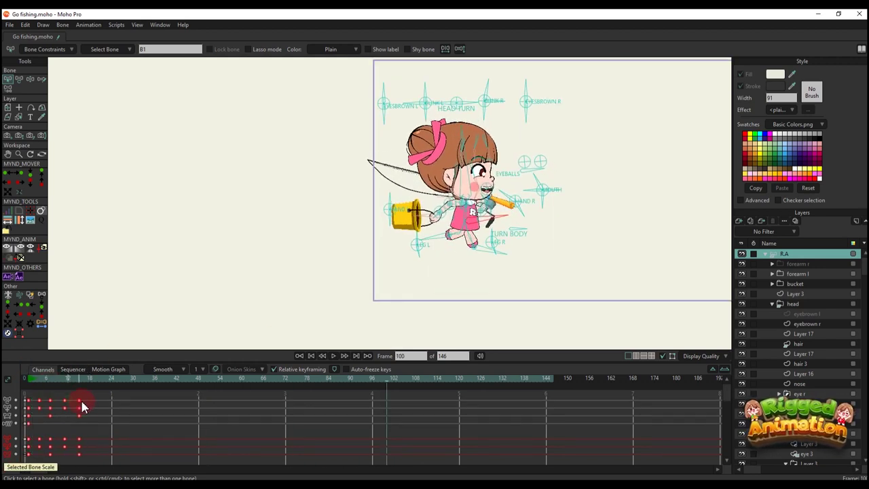
click(29, 382)
key(space)
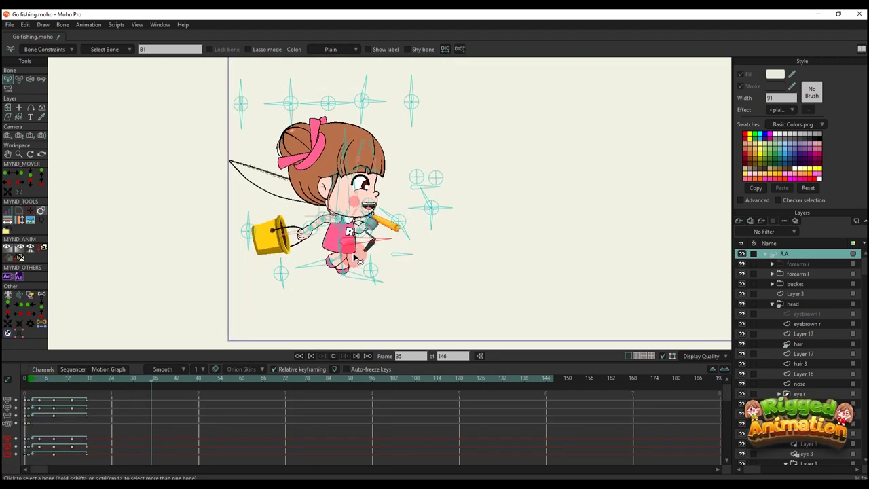
Rescale all the walk keyframes to end at about frame 14 and play the cycle
key(space)
scroll(107, 440, down, 2)
drag(108, 441, 30, 366)
scroll(68, 401, up, 2)
drag(86, 401, 75, 392)
scroll(89, 415, down, 2)
scroll(68, 402, up, 2)
click(28, 383)
key(space)
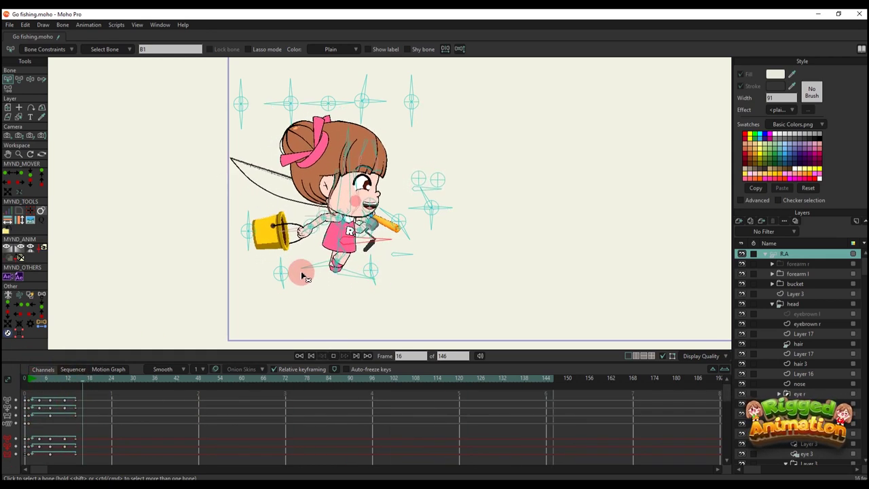
Key the girl's eye open on frame 31 and close it on frame 35 with the BLINK R bone
key(t)
scroll(335, 154, up, 2)
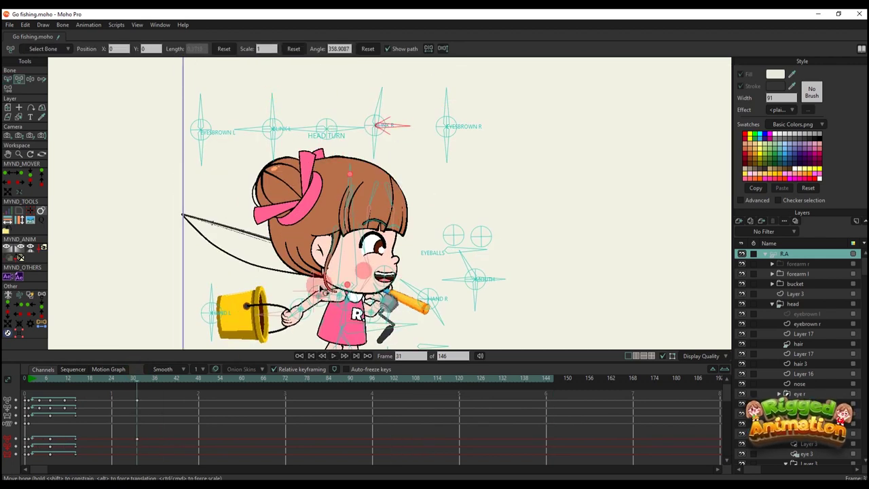
click(401, 128)
click(136, 389)
click(380, 101)
click(152, 382)
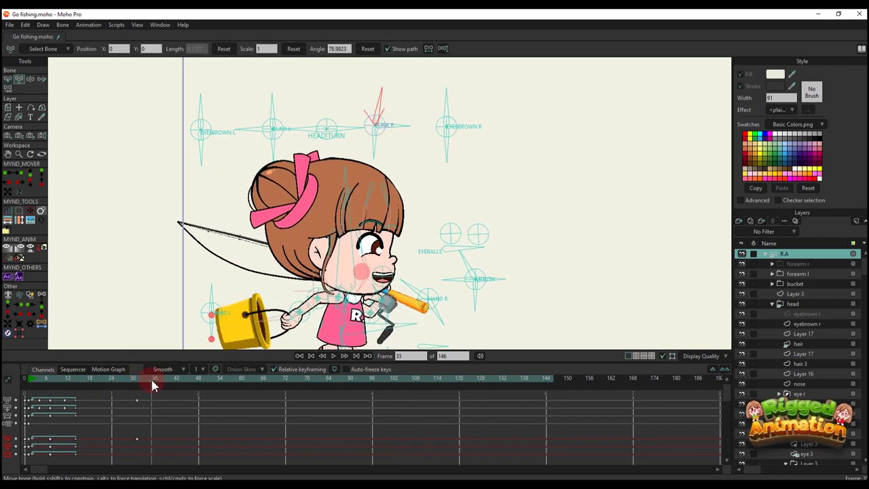
drag(381, 99, 410, 129)
Copy the closed-eye keyframe to frame 38 and the open-eye keyframe to frame 42
key(ctrl+c)
click(162, 379)
click(189, 410)
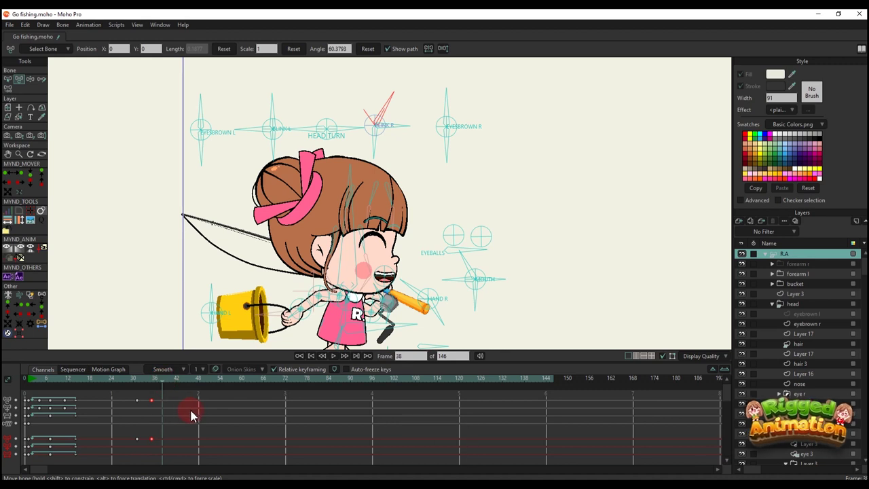
key(ctrl+c)
click(178, 379)
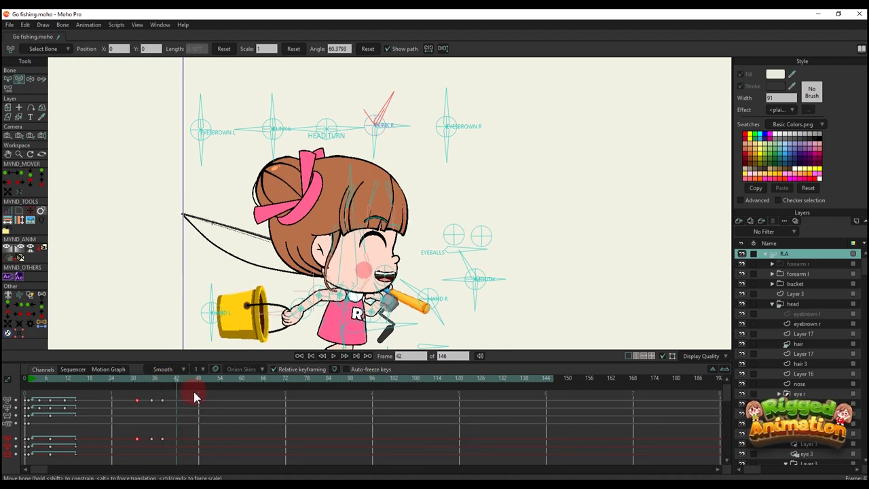
key(ctrl+v)
Close the girl's mouth into a smile with the MOUTH bone on frame 1 and play the animation
drag(136, 380, 120, 402)
click(30, 399)
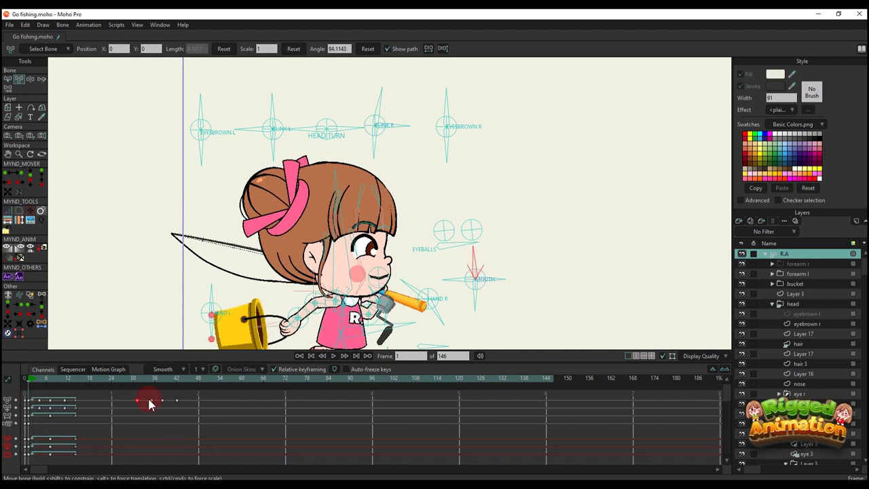
scroll(192, 302, down, 2)
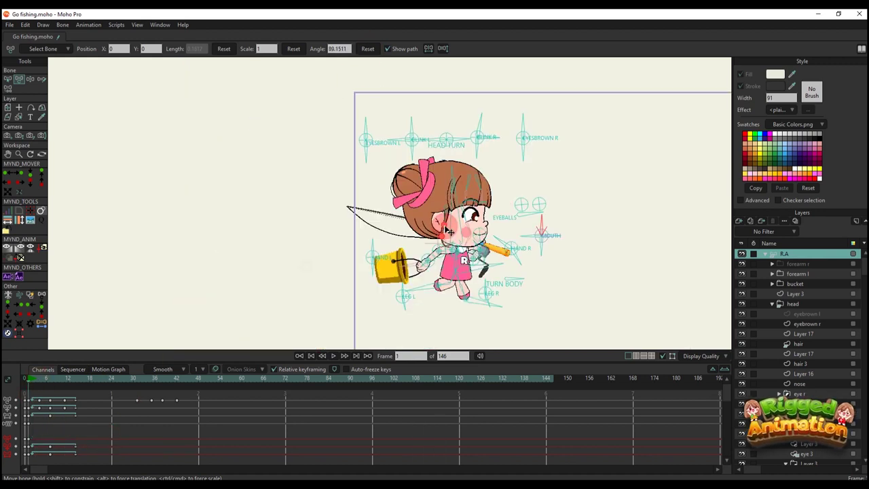
key(space)
key(space)
Delete the blink keyframe on frame 42, then open the mouth between frames 35 and 38 and play the animation
drag(147, 386, 161, 387)
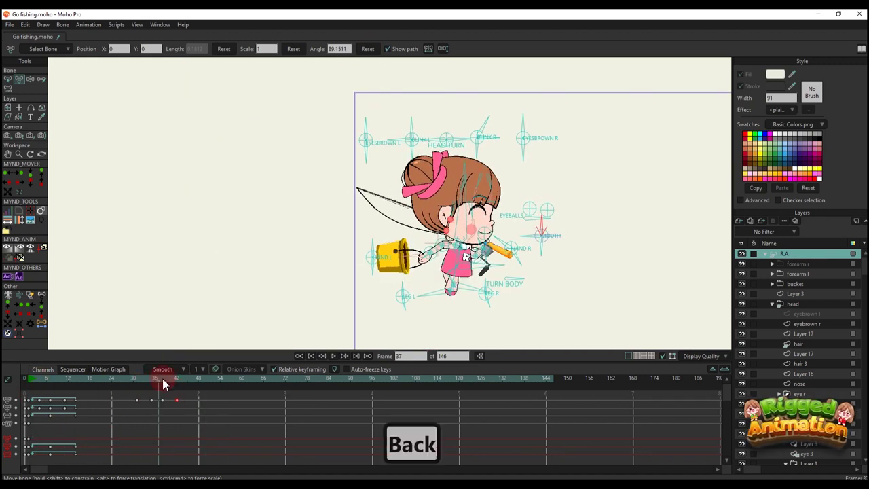
key(BackSpace)
click(152, 385)
scroll(533, 218, up, 3)
click(535, 226)
click(162, 383)
click(536, 229)
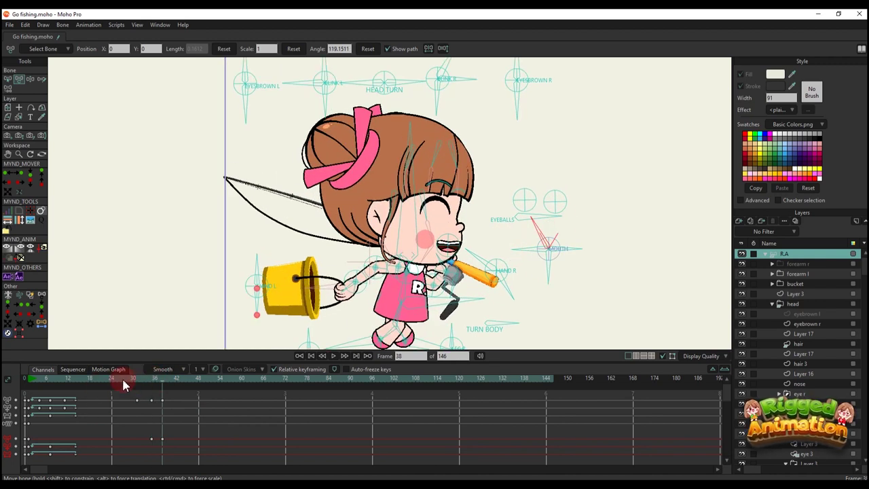
key(space)
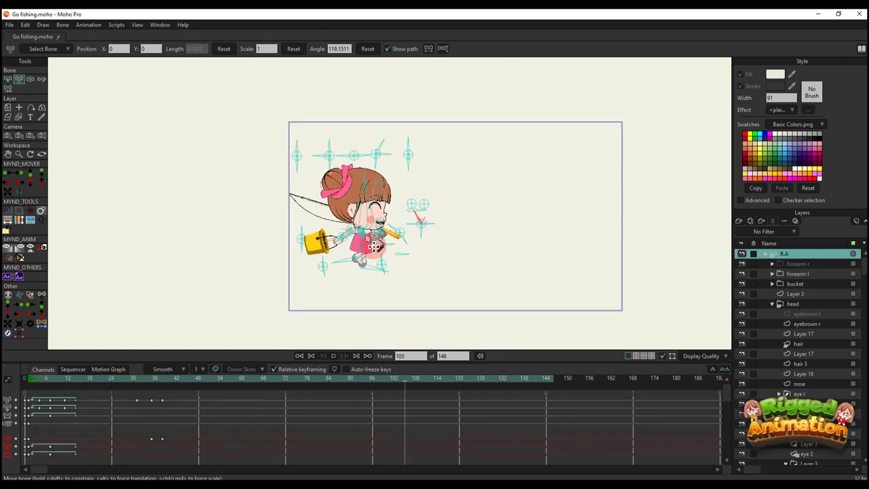
key(space)
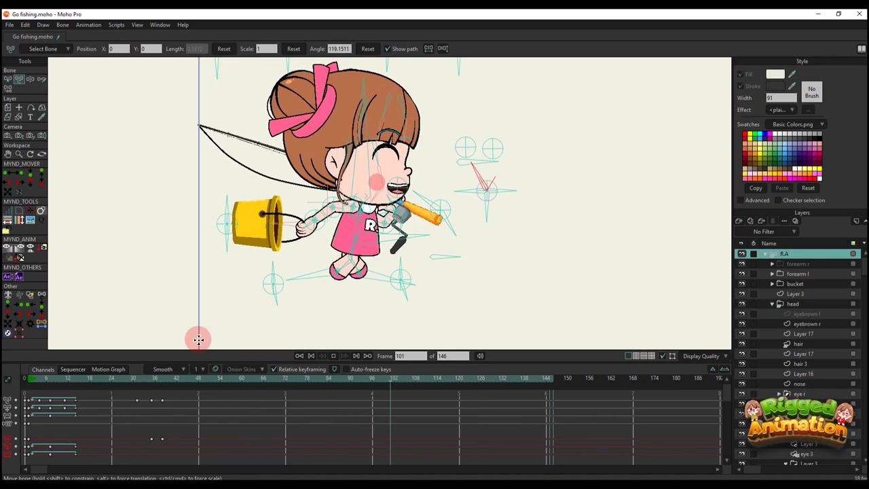
Swing the hair strand beside the girl's ear backward on frame 1 and play the walk to check it
drag(51, 392, 28, 392)
scroll(337, 152, up, 4)
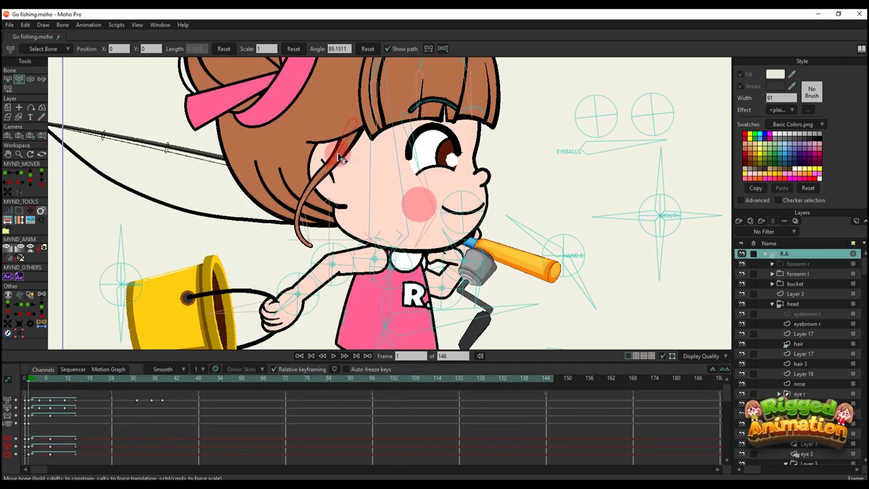
click(45, 431)
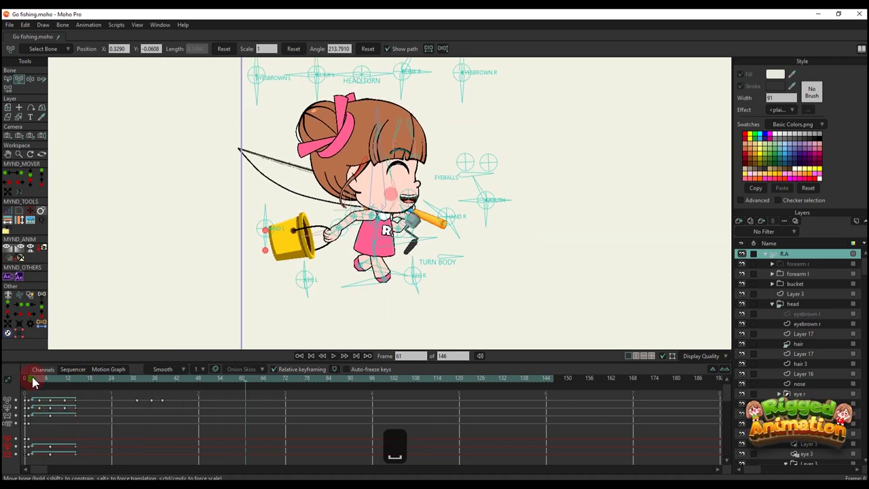
click(29, 385)
scroll(333, 179, up, 4)
scroll(367, 231, down, 1)
click(27, 393)
key(space)
scroll(266, 276, down, 3)
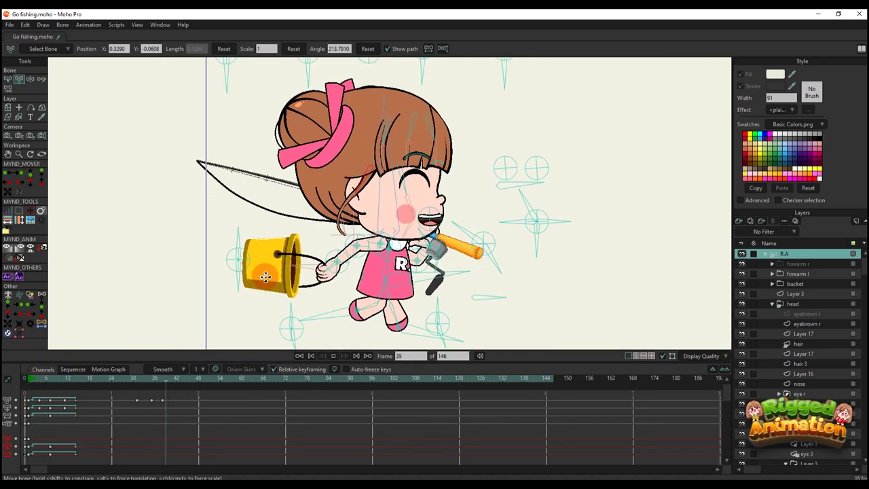
key(space)
Adjust the bone dynamics forces on the bones of the fishing rob layer
key(b)
scroll(179, 154, up, 5)
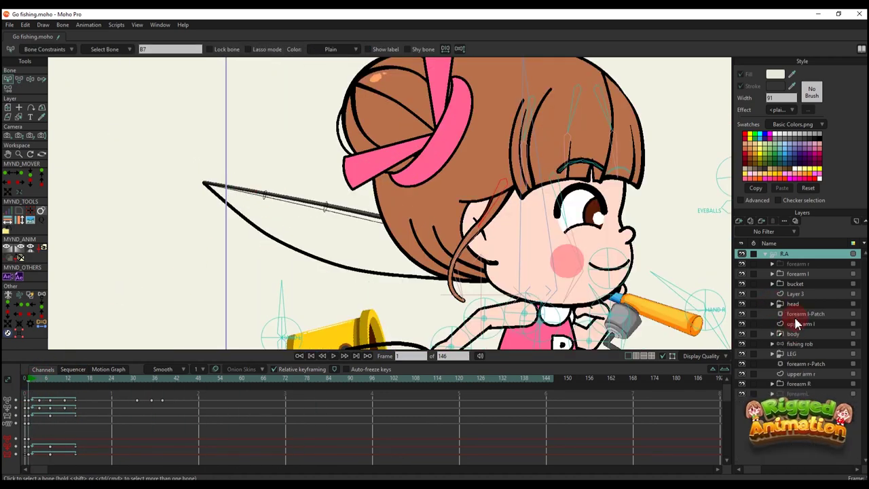
click(800, 343)
key(b)
click(252, 193)
click(48, 49)
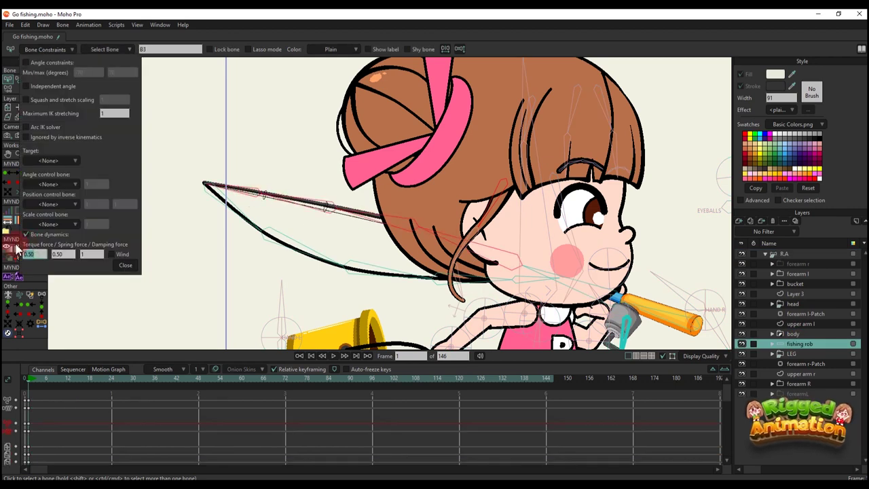
click(126, 265)
Play the walk to check the fishing rod's motion and save the project
scroll(313, 217, down, 6)
key(b)
key(space)
scroll(266, 263, down, 1)
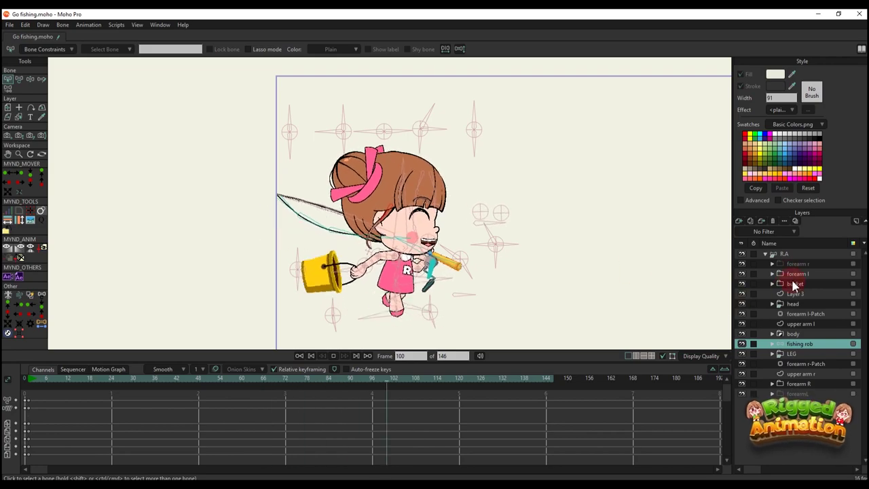
key(ctrl+s)
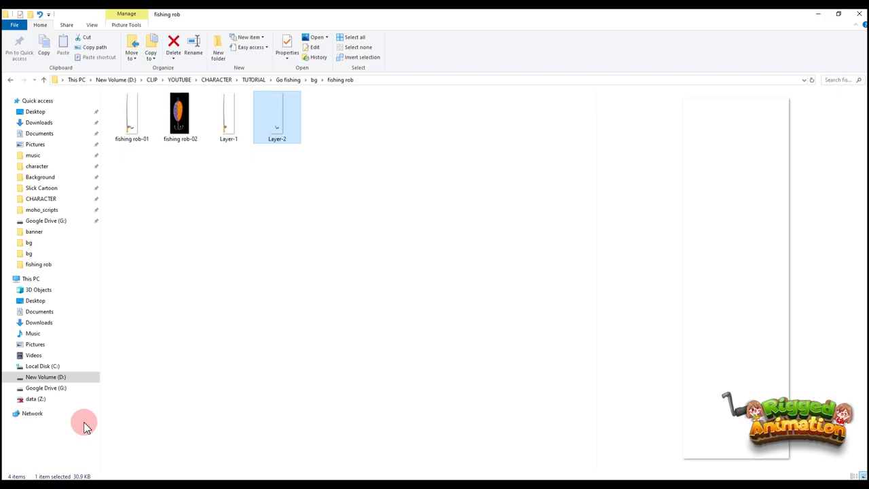
Import bg 1.png from the bg folder as a layer beneath R.A and scale it to 0.1317
key(alt+Up)
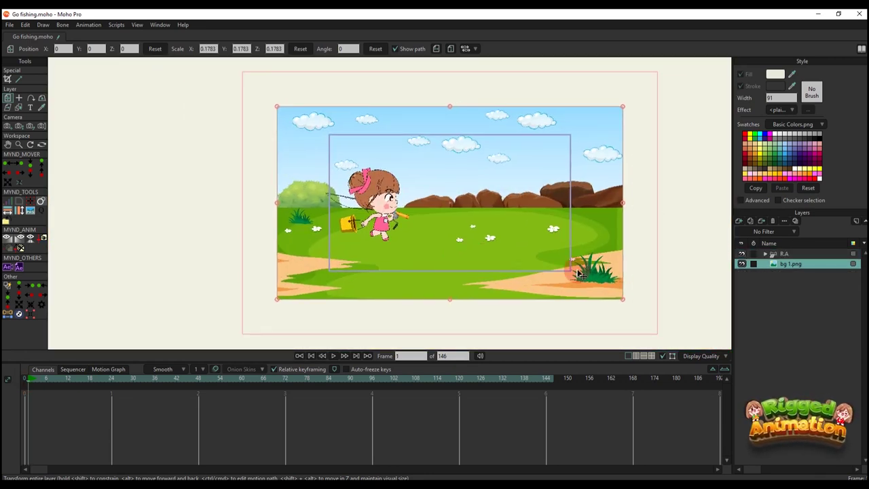
drag(620, 300, 582, 270)
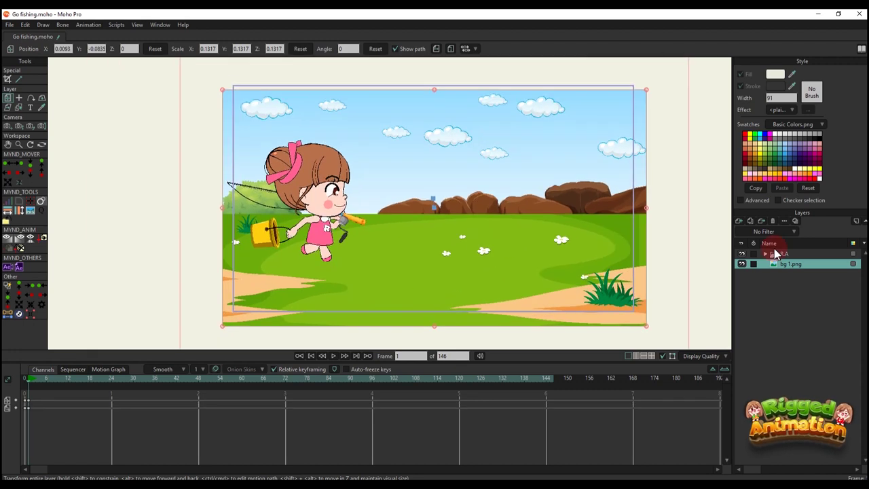
click(781, 254)
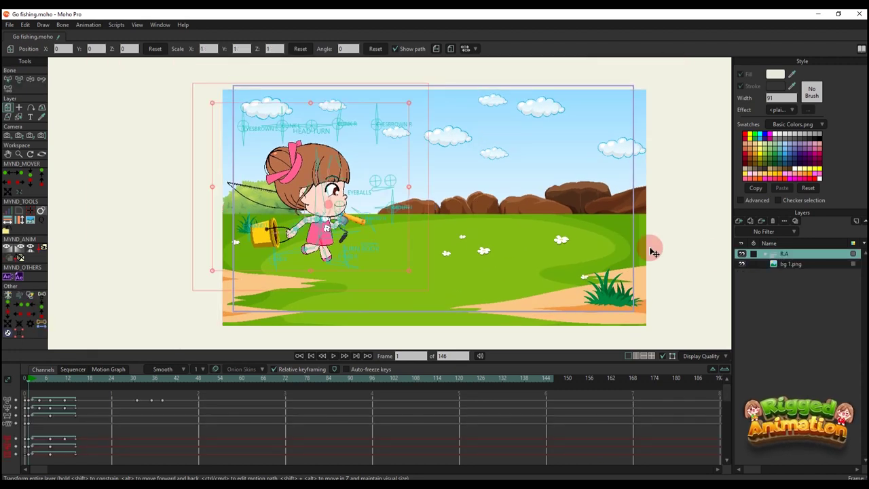
scroll(651, 252, down, 2)
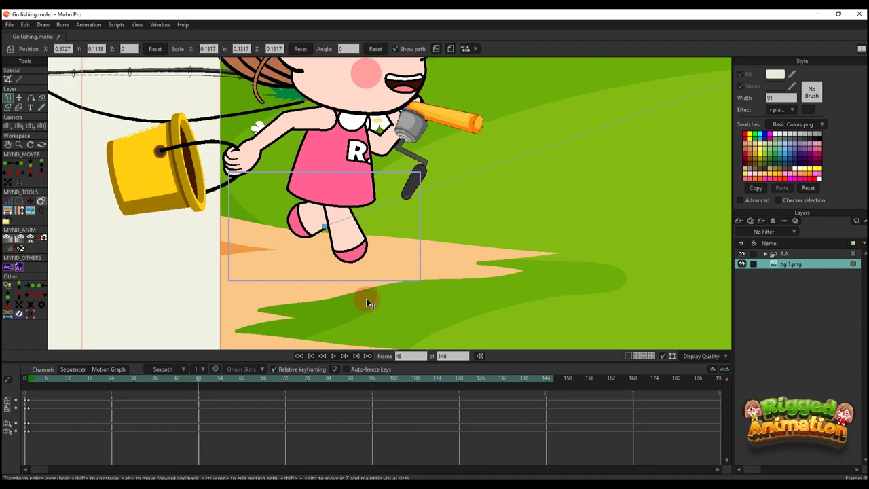
Position the background at X -0.4748, Y -0.3918 on frame 1 behind the girl's legs and make its keyframe linear
drag(368, 301, 427, 249)
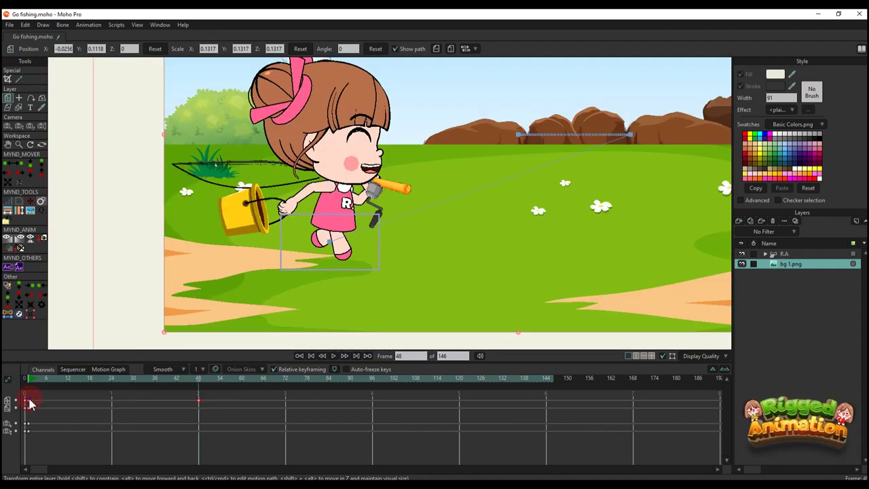
right_click(29, 404)
click(110, 410)
drag(418, 201, 176, 309)
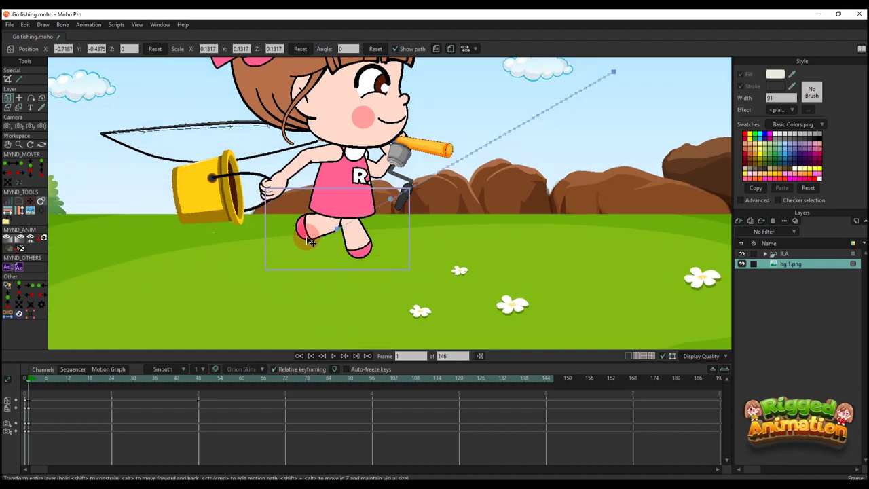
drag(380, 224, 363, 285)
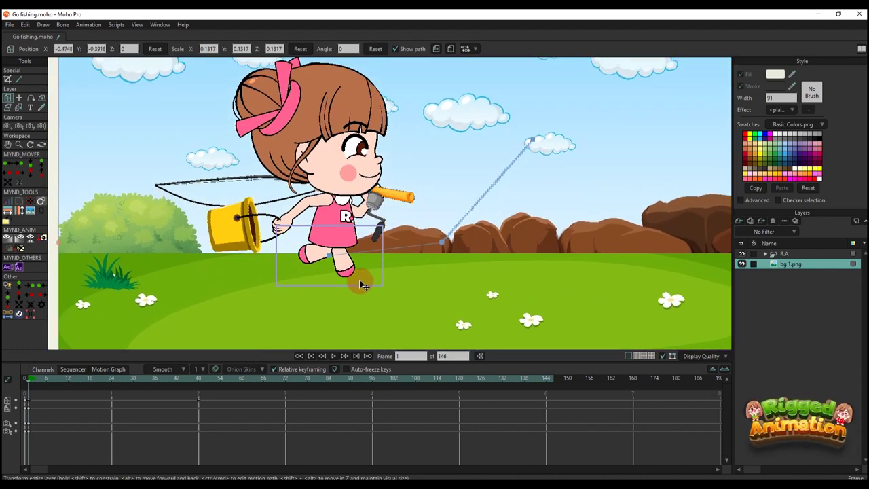
Replace the background's keyframe on frame 48 by shifting the image to X -1.7395, and make the keyframe linear
scroll(361, 281, up, 2)
drag(34, 379, 199, 378)
key(BackSpace)
drag(398, 277, 221, 269)
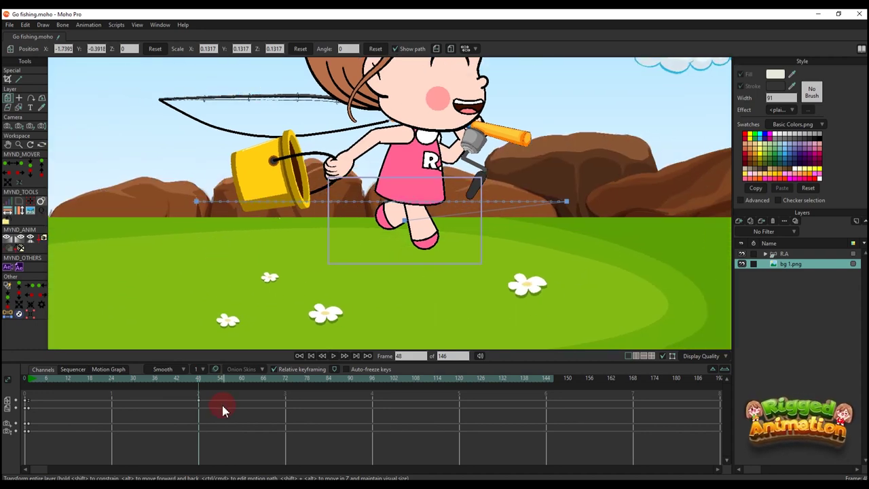
right_click(199, 401)
click(217, 346)
Play the close-up of the girl's feet from frame 1 to check the background's scrolling
click(28, 380)
scroll(386, 221, up, 3)
key(space)
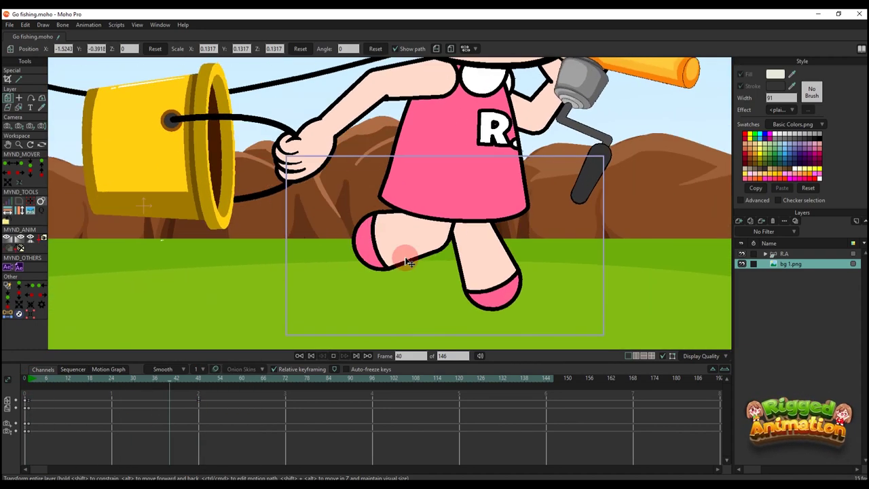
key(space)
Hold the feet close-up by setting camera track and zoom keyframes on frame 48
click(36, 381)
drag(40, 387, 196, 380)
key(4)
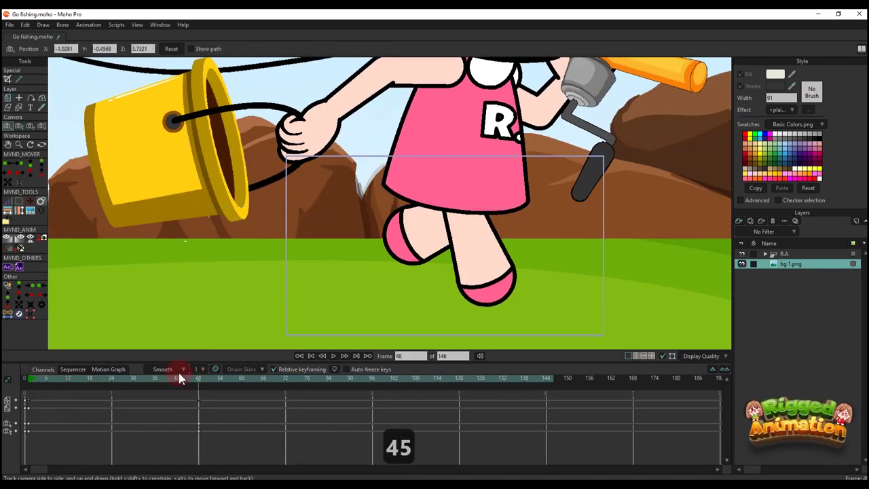
Cut the camera to a close-up of the girl's head on frame 49 by tracking and zooming it
click(201, 379)
key(5)
drag(347, 272, 286, 271)
key(4)
drag(421, 135, 421, 278)
key(5)
key(4)
drag(481, 250, 432, 233)
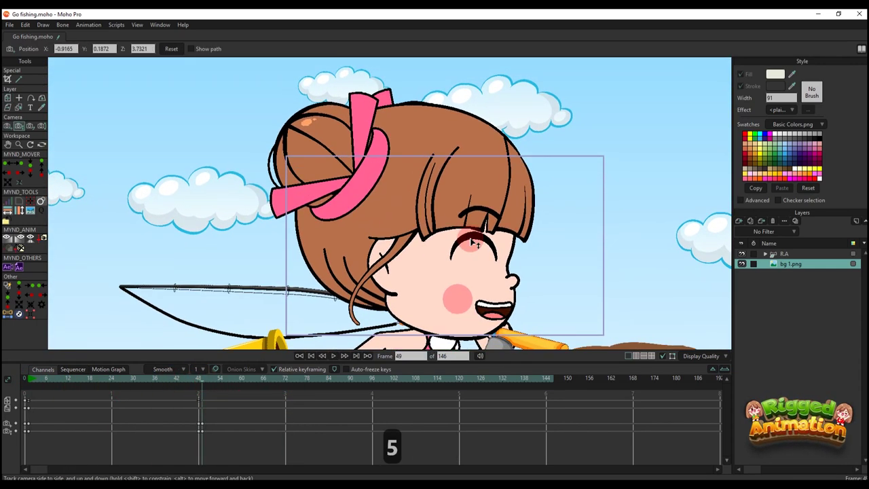
key(4)
Reposition the background on frame 49 so the bush sits behind the girl, and refine the camera's framing of her head
scroll(428, 229, down, 4)
key(m)
drag(417, 203, 452, 204)
scroll(405, 265, up, 4)
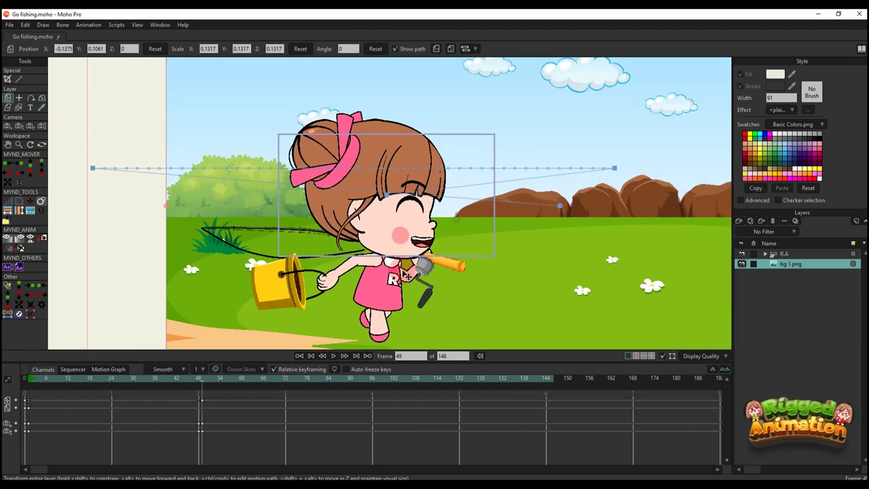
drag(406, 275, 493, 275)
scroll(421, 218, up, 2)
key(4)
key(5)
drag(411, 234, 380, 248)
key(4)
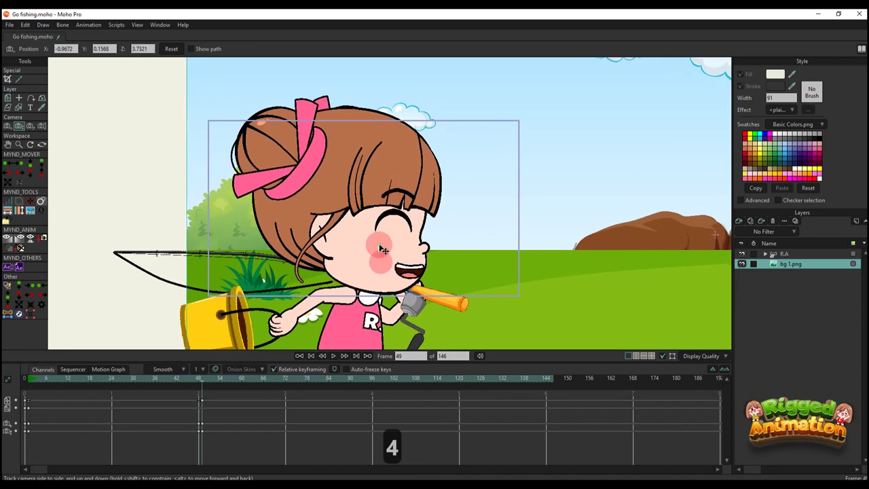
Shift the background to X -0.5478 on frame 96 and make its keyframes on frames 49 and 96 linear
drag(202, 379, 372, 383)
key(m)
drag(602, 261, 368, 261)
drag(434, 407, 208, 396)
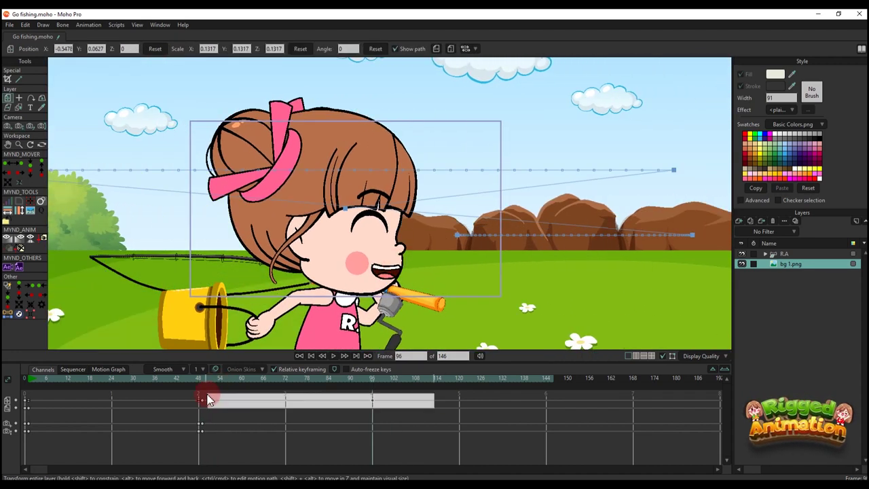
right_click(201, 399)
right_click(203, 400)
click(222, 311)
click(297, 414)
Play the animation from the start to check the background's motion across both close-ups
click(300, 356)
scroll(309, 272, up, 2)
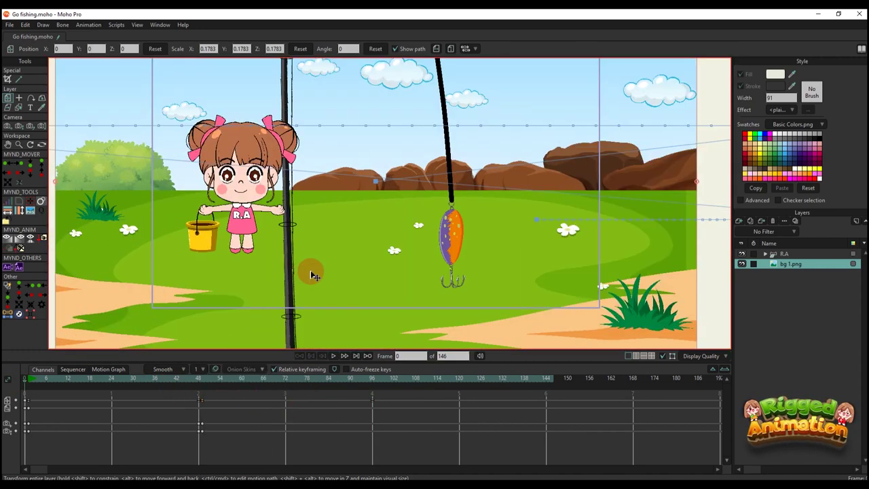
drag(311, 271, 331, 294)
key(space)
key(space)
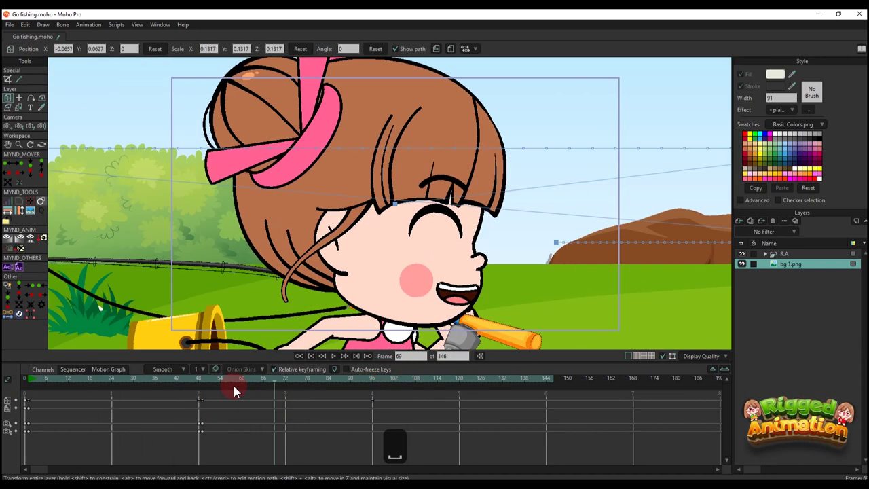
Shift the background further to X -1.5635 on frame 96 and play the animation to check its scrolling speed
click(373, 379)
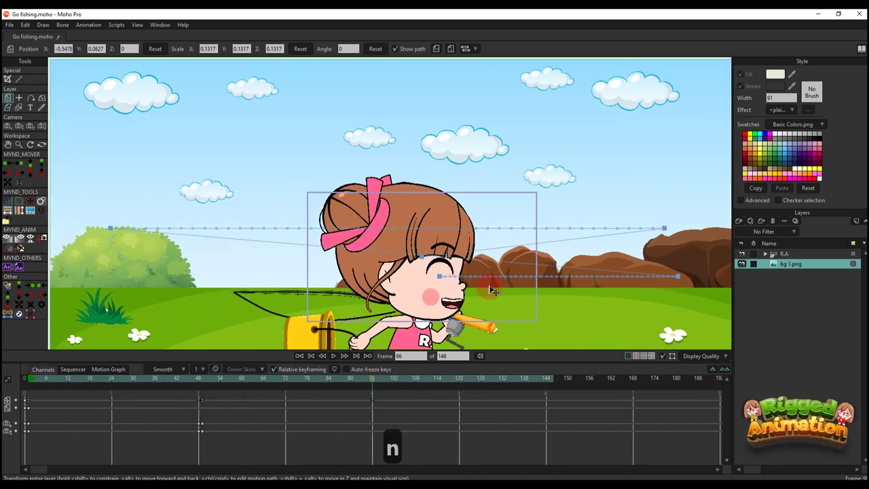
click(300, 356)
scroll(370, 271, up, 3)
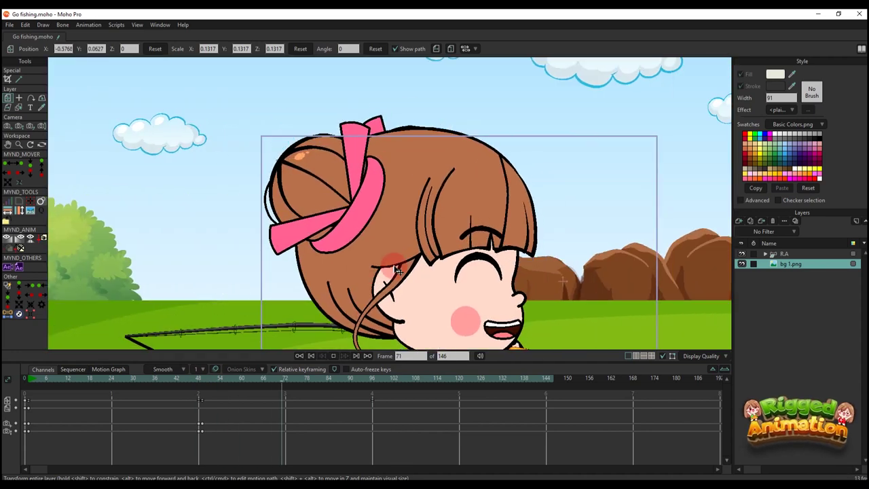
scroll(396, 264, down, 1)
key(space)
Hold the head close-up by setting camera track and zoom keyframes on frame 96
click(373, 379)
key(4)
key(4)
click(408, 339)
key(5)
Zoom and track the camera out on frame 97 to frame the whole background with the girl near its left edge
click(376, 379)
key(4)
key(5)
drag(520, 285, 459, 211)
key(4)
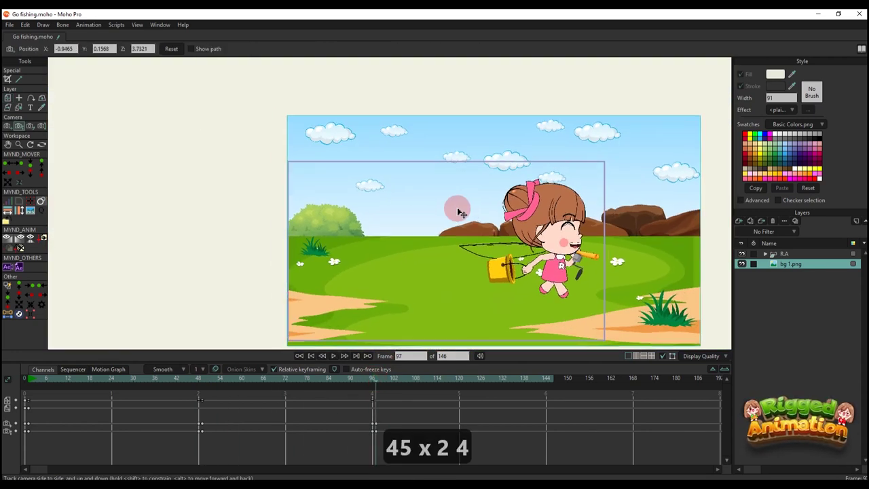
key(5)
key(4)
key(5)
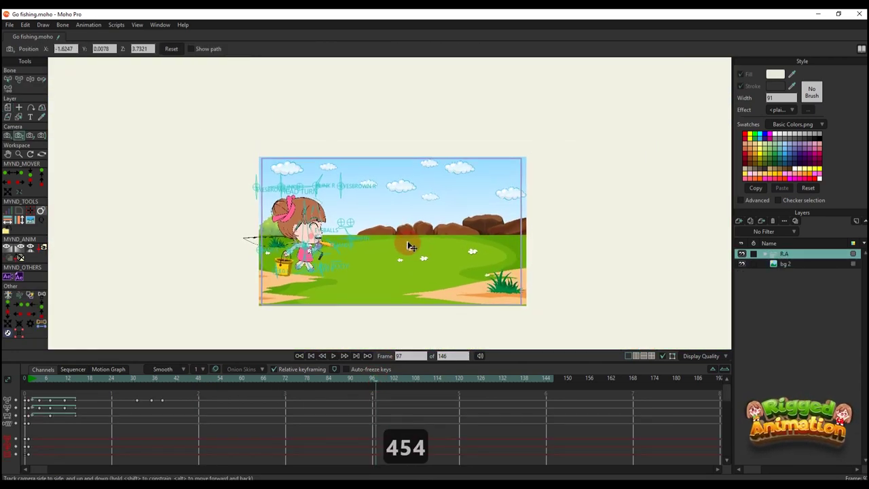
key(5)
scroll(410, 244, up, 2)
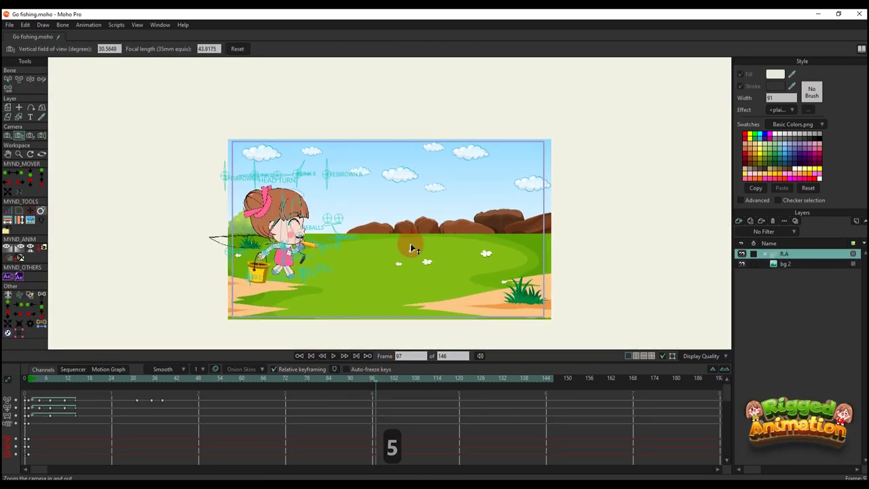
Move the girl beyond the background's right edge to X 2.1704 on frame 144 and make her position keyframes linear
drag(497, 272, 608, 253)
key(m)
scroll(398, 386, down, 2)
drag(609, 253, 648, 253)
scroll(567, 408, up, 1)
scroll(564, 412, down, 3)
drag(553, 433, 375, 433)
right_click(375, 432)
click(394, 297)
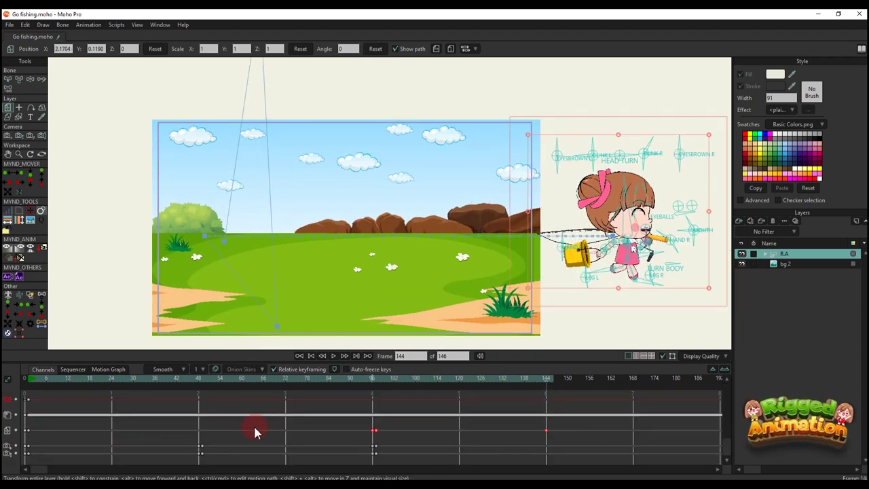
Return to frame 1, select the bg 2 layer and hide its motion path
click(28, 380)
scroll(320, 246, down, 2)
scroll(407, 242, up, 3)
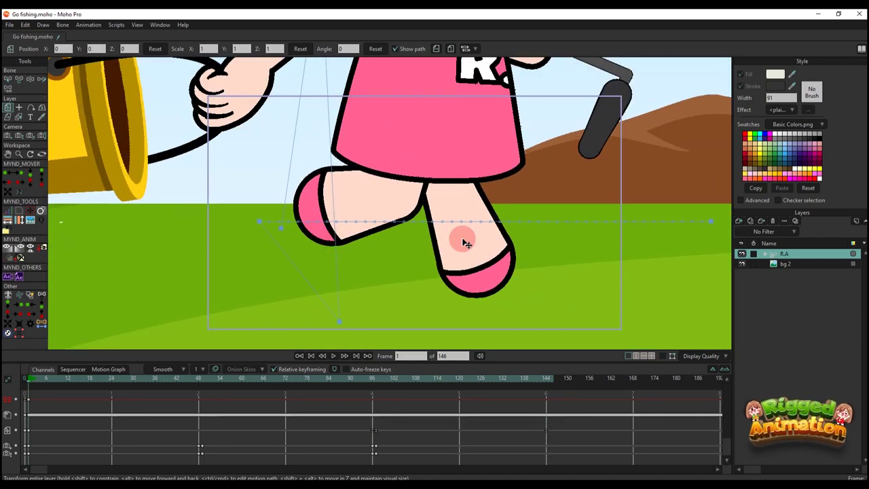
click(786, 263)
click(395, 50)
Play the shots, including the stretch from about frame 90, to check the camera cuts and the walk
scroll(382, 160, down, 2)
key(space)
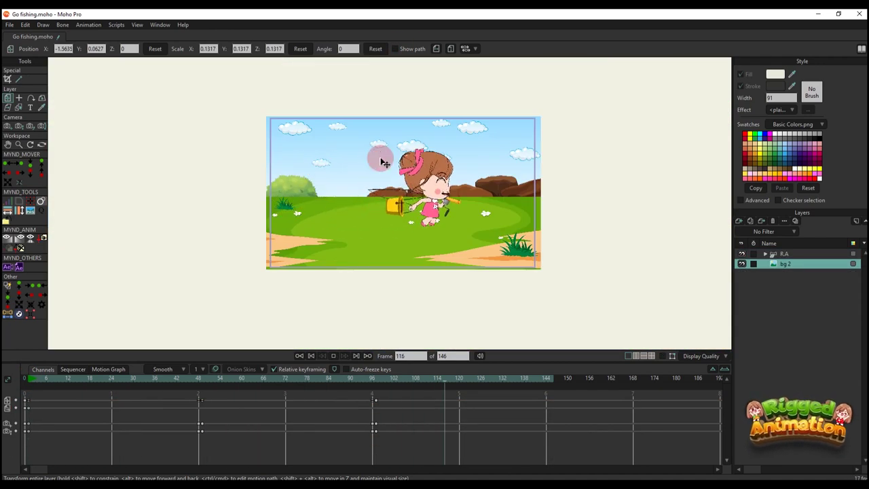
key(space)
click(351, 382)
key(space)
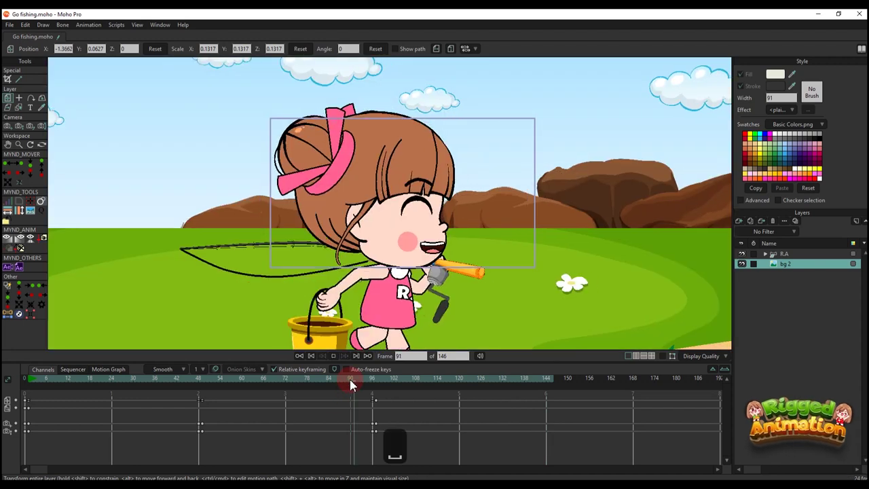
key(space)
click(49, 391)
click(314, 398)
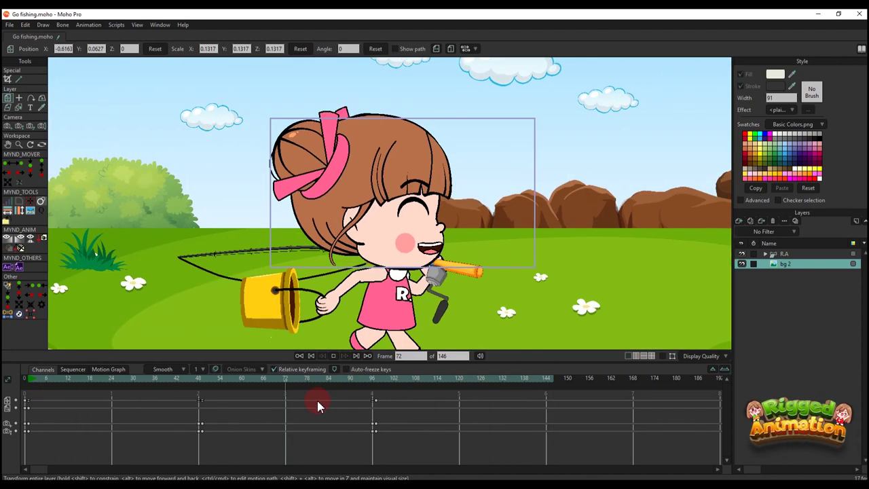
Move the girl's blink and smile keyframes on the R.A layer so that they start on frame 64
click(151, 385)
drag(131, 392, 198, 393)
click(258, 402)
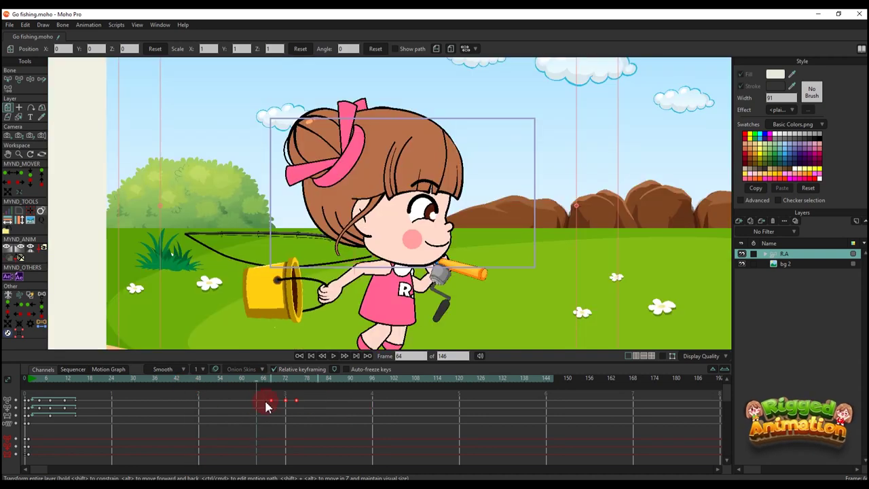
drag(266, 402, 252, 402)
click(305, 412)
Play the animation from about frame 52 to check the smile's timing in the head close-up and wide shot
key(space)
click(213, 382)
key(space)
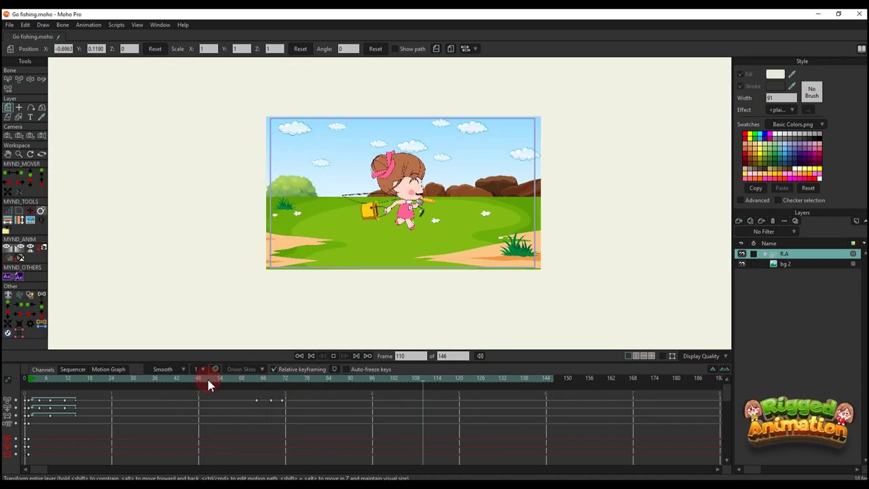
key(space)
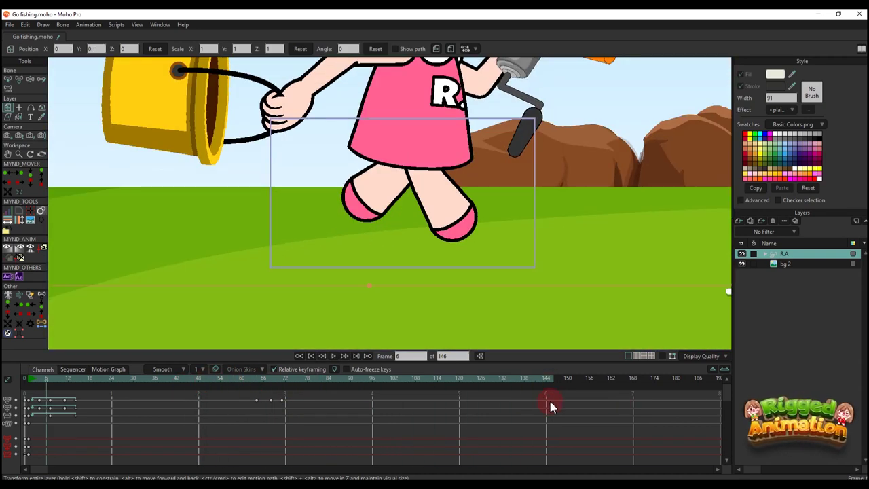
Set camera track and zoom keyframes on frames 144 and 145 at the end of the wide shot
click(550, 405)
key(4)
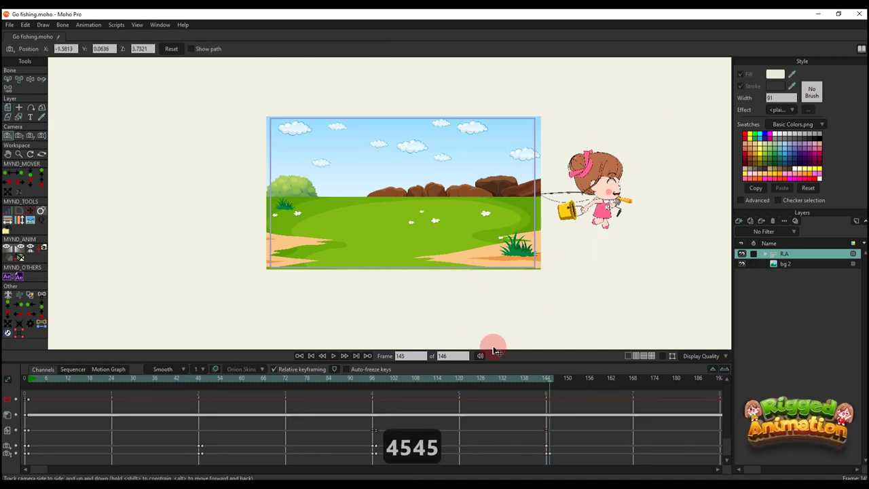